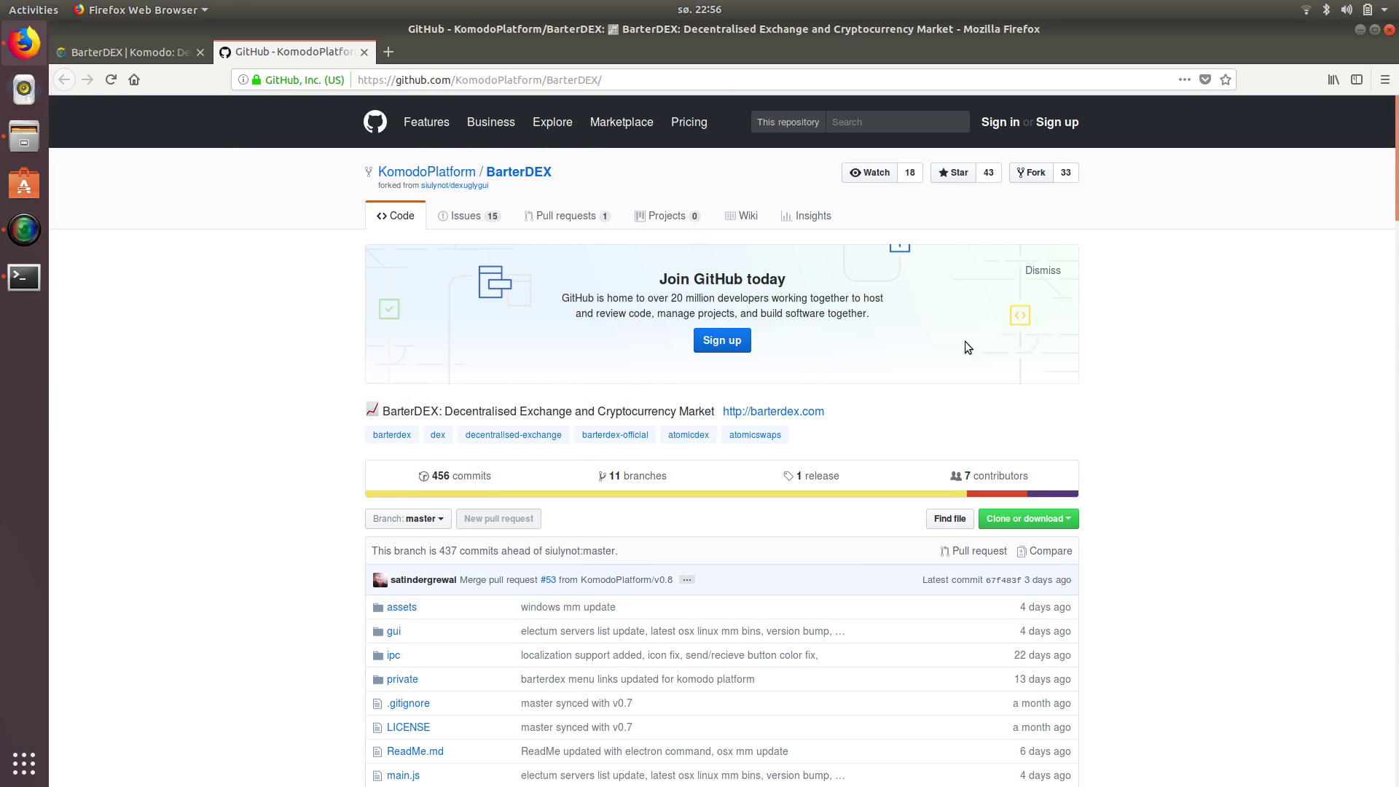
Return from the Komodo BarterDEX page to the GitHub repository and scroll through it
left_click(157, 54)
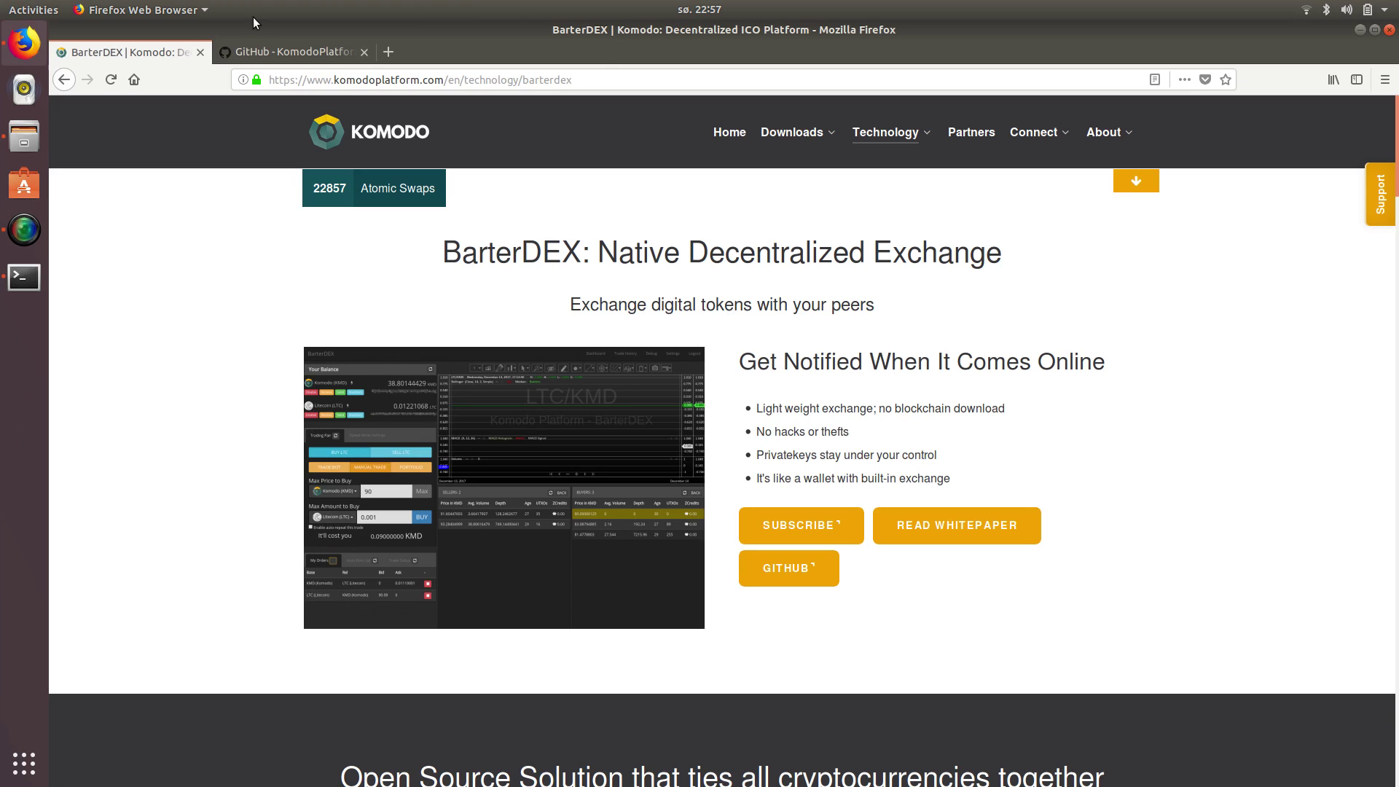
left_click(276, 45)
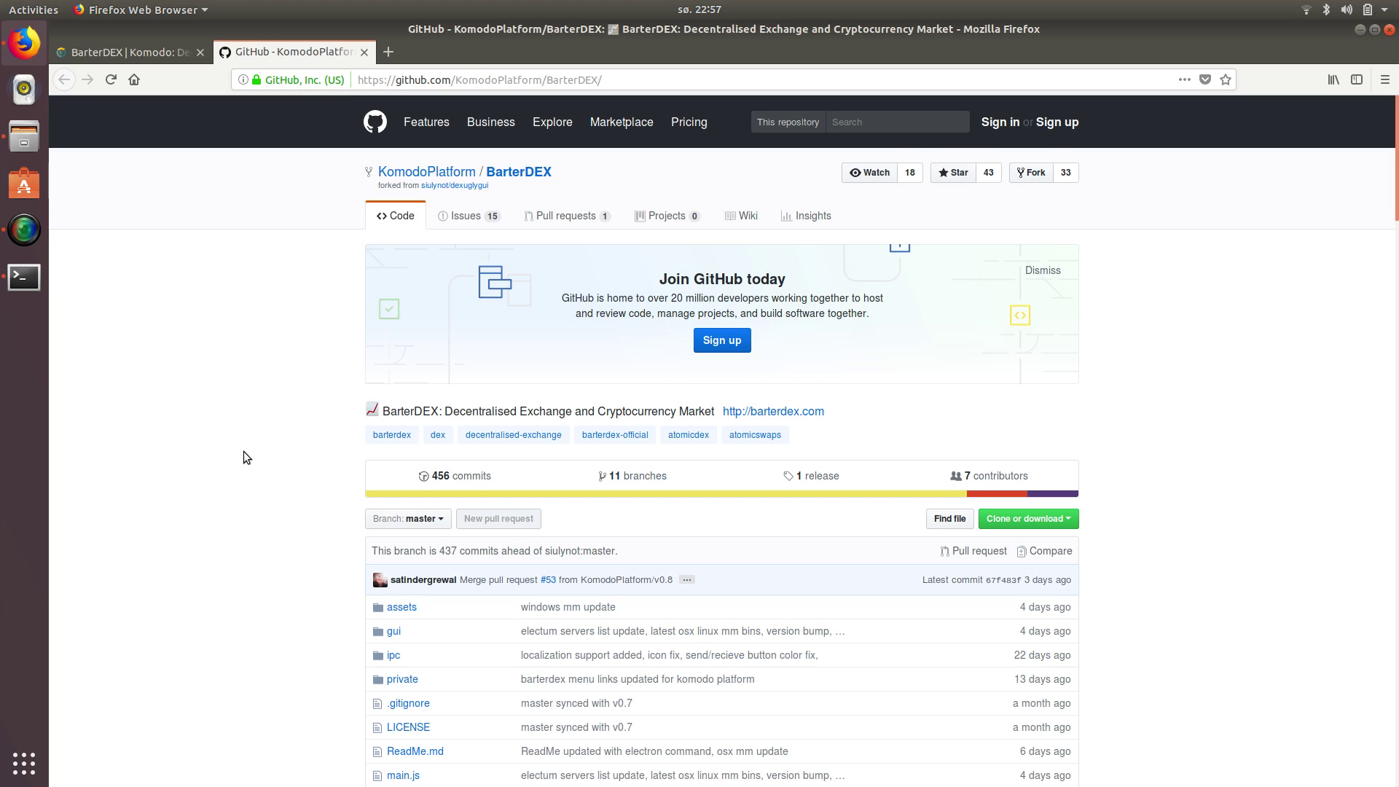
scroll(244, 452, "down", 4)
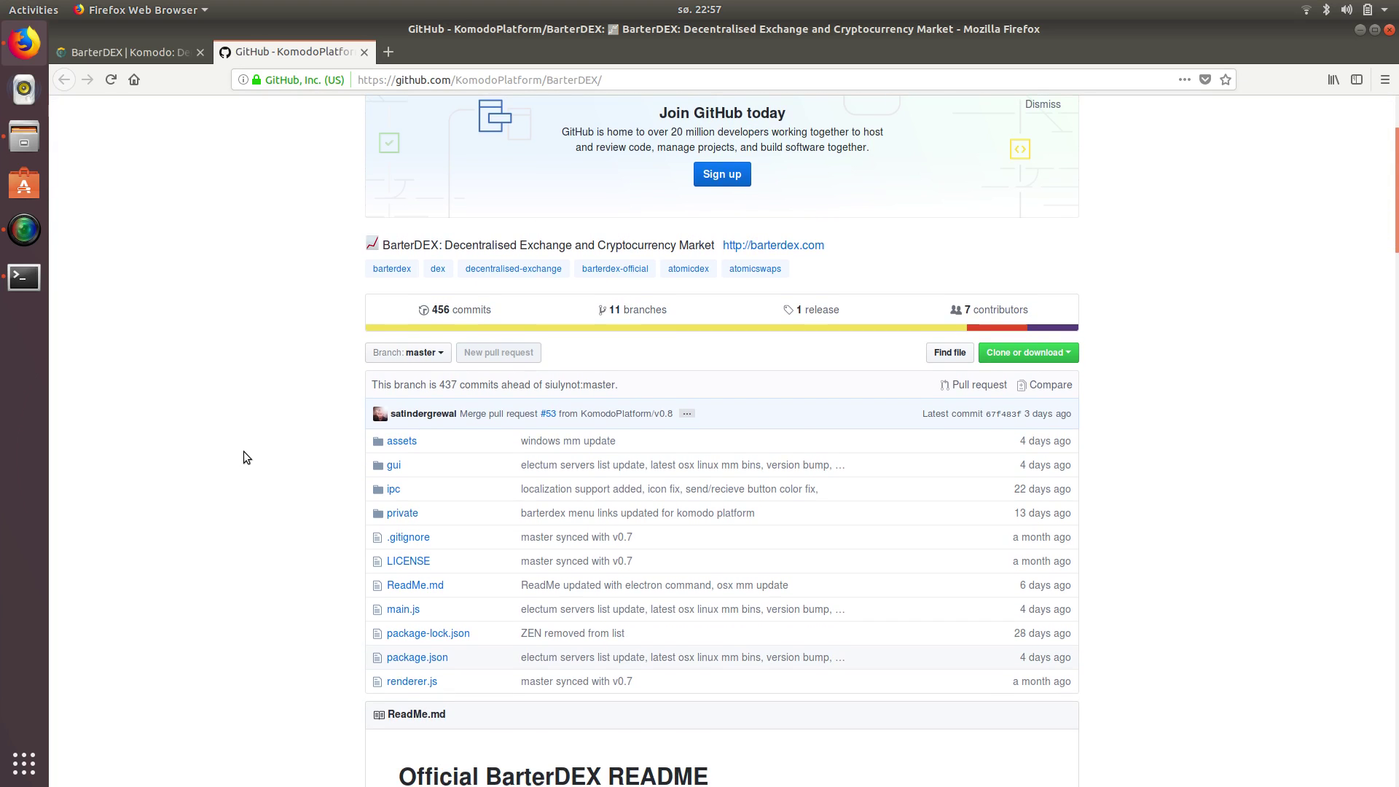
scroll(244, 451, "up", 4)
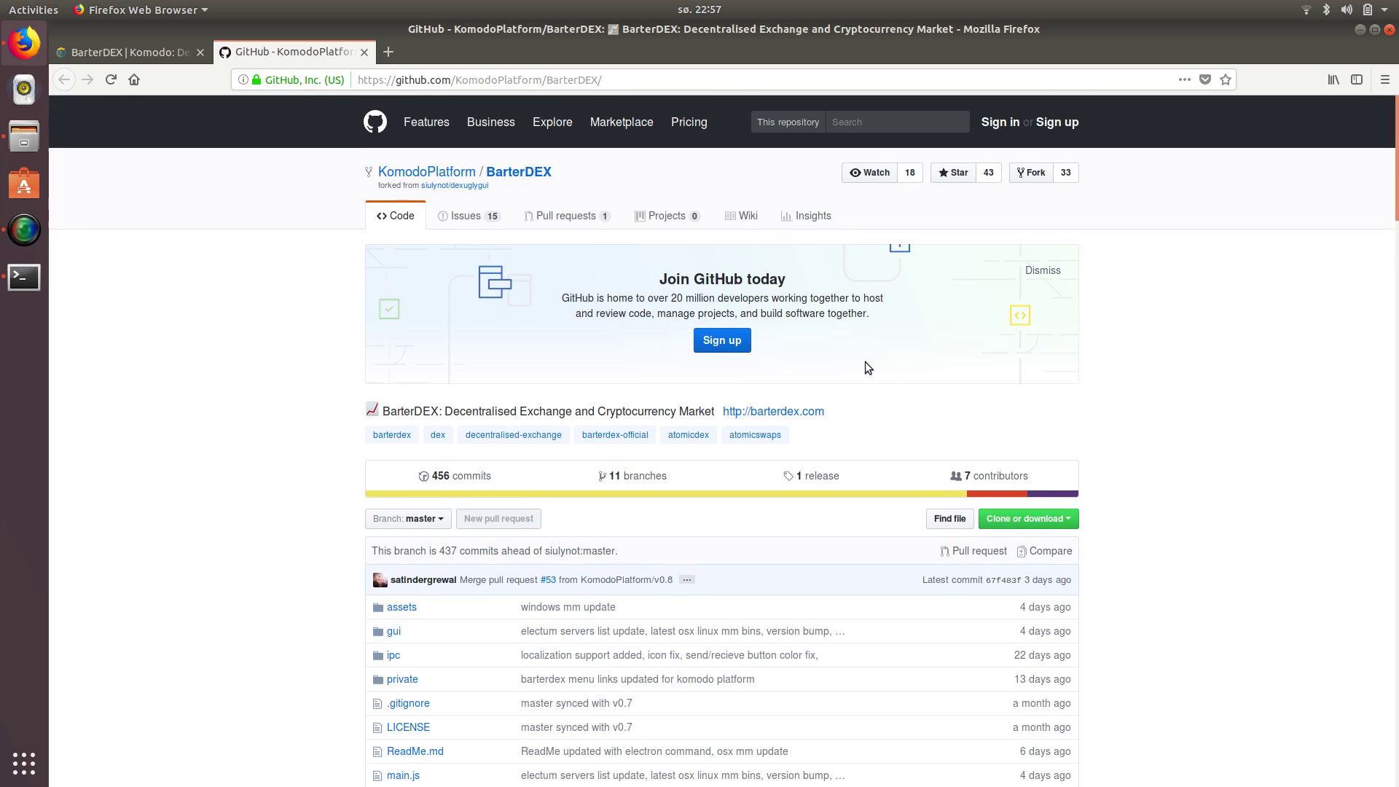
scroll(258, 290, "down", 20)
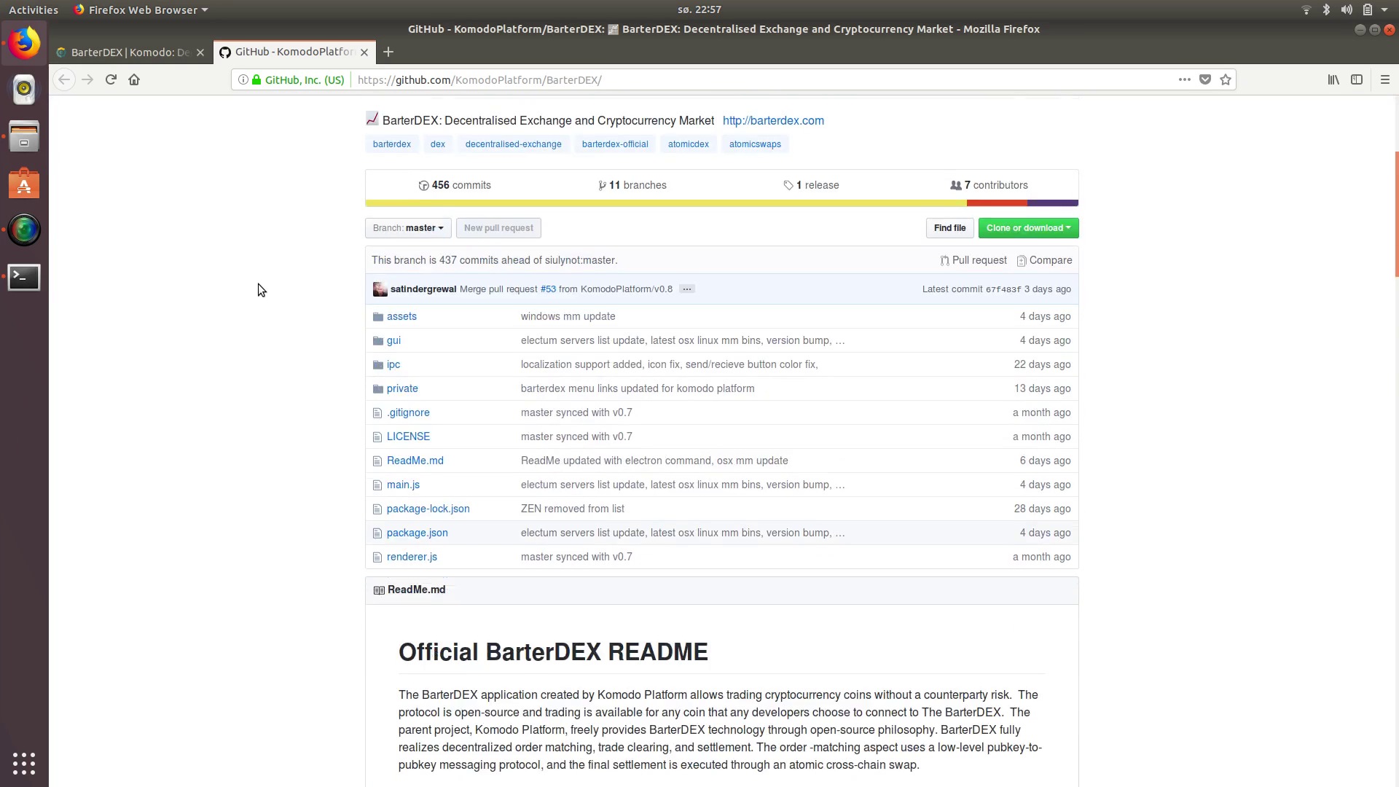
scroll(258, 284, "down", 5)
scroll(258, 284, "up", 6)
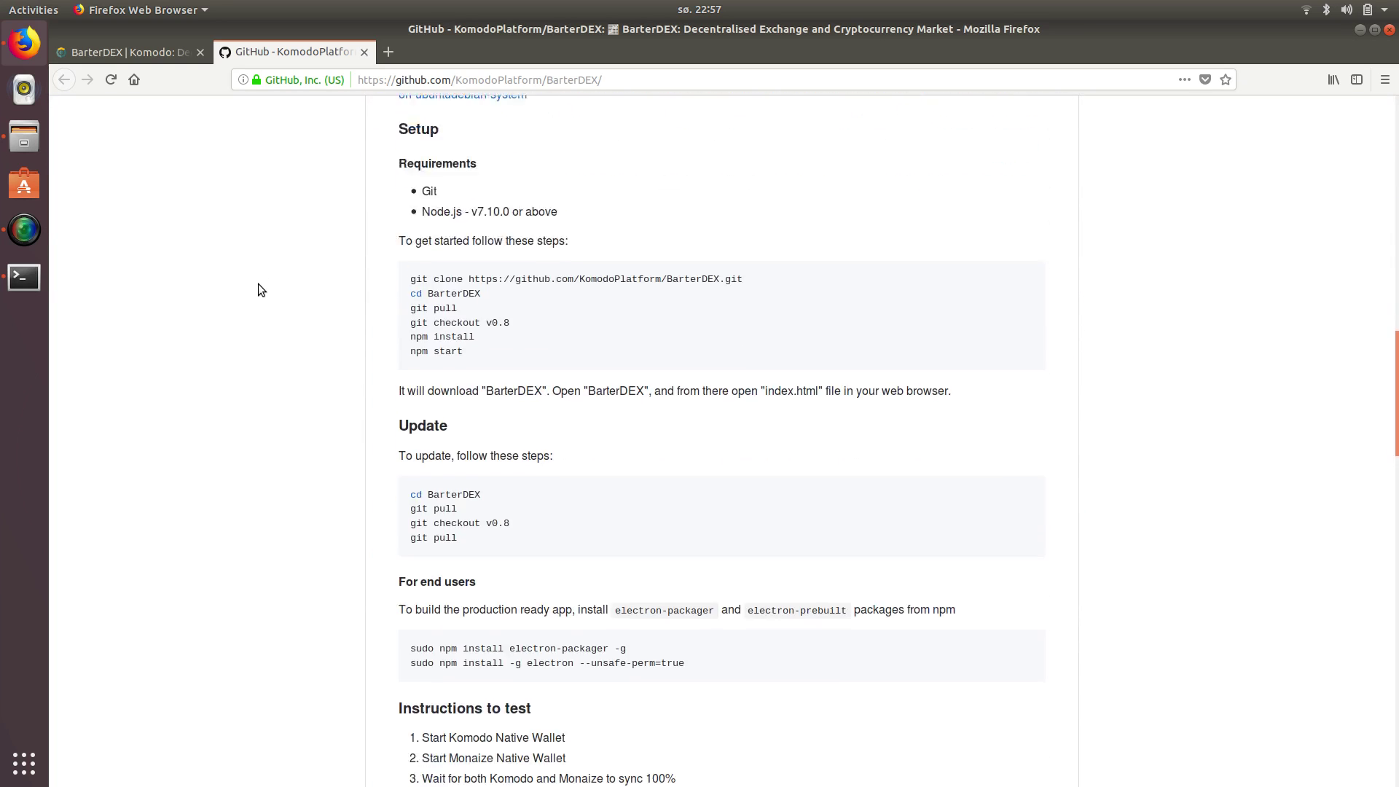
scroll(309, 344, "up", 20)
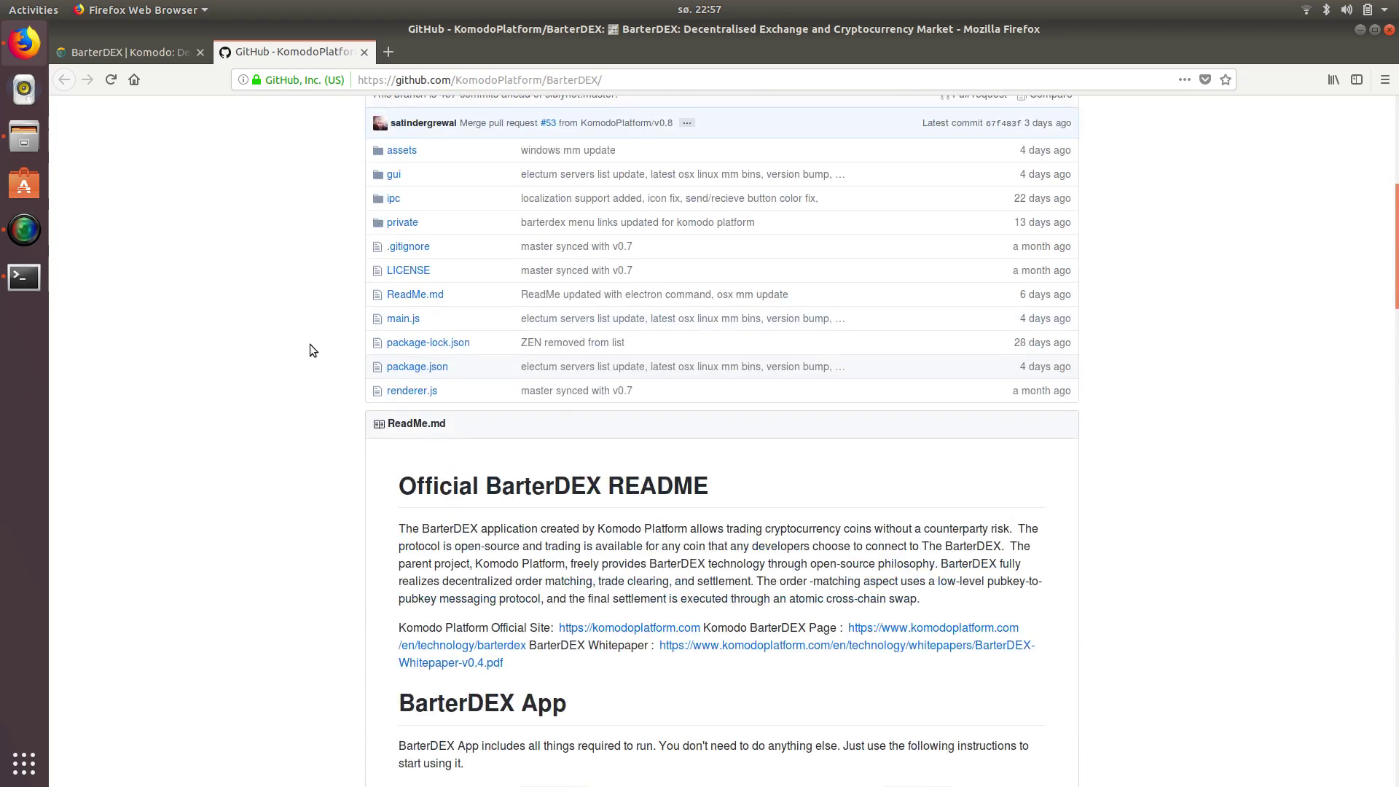
Compare the Komodo BarterDEX page with the GitHub repository, then show the application overview
left_click(142, 48)
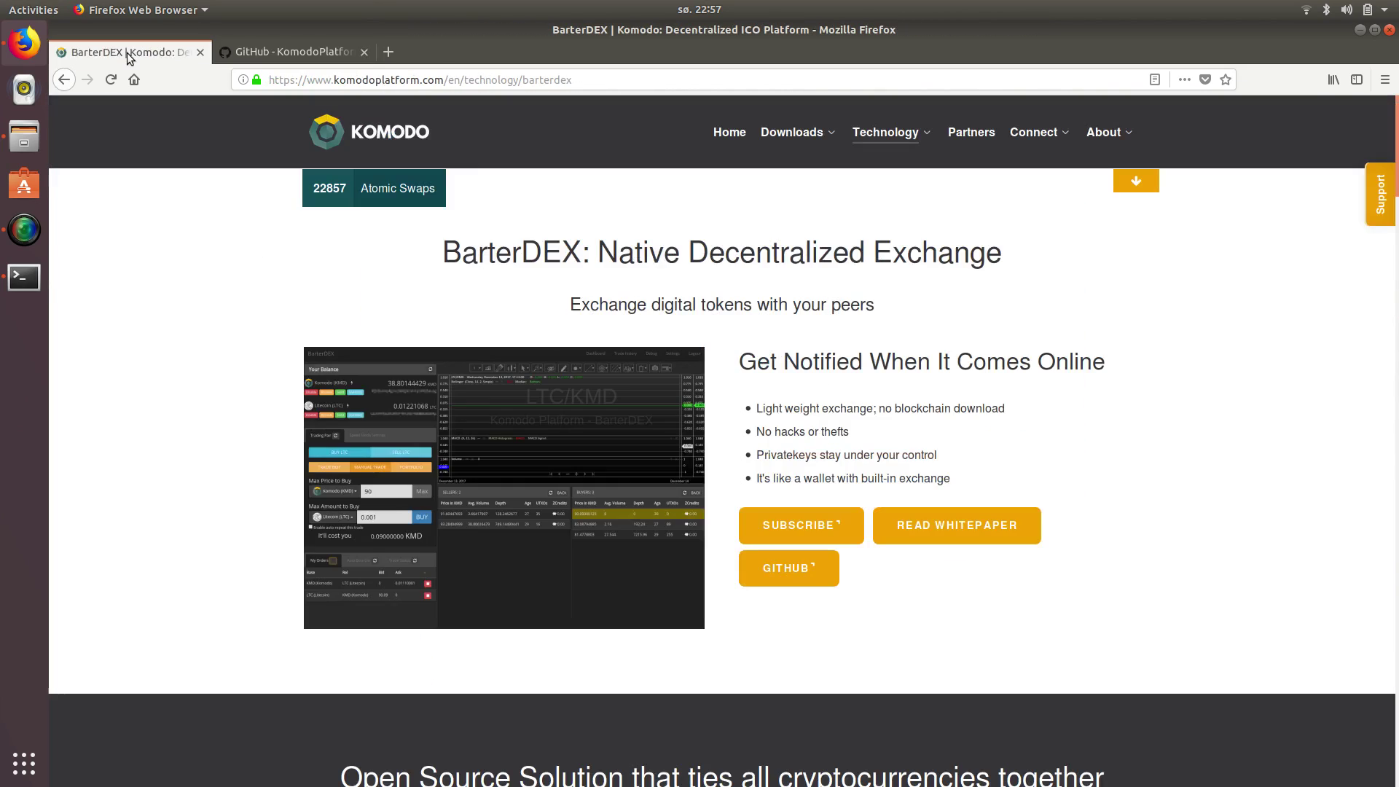
left_click(294, 48)
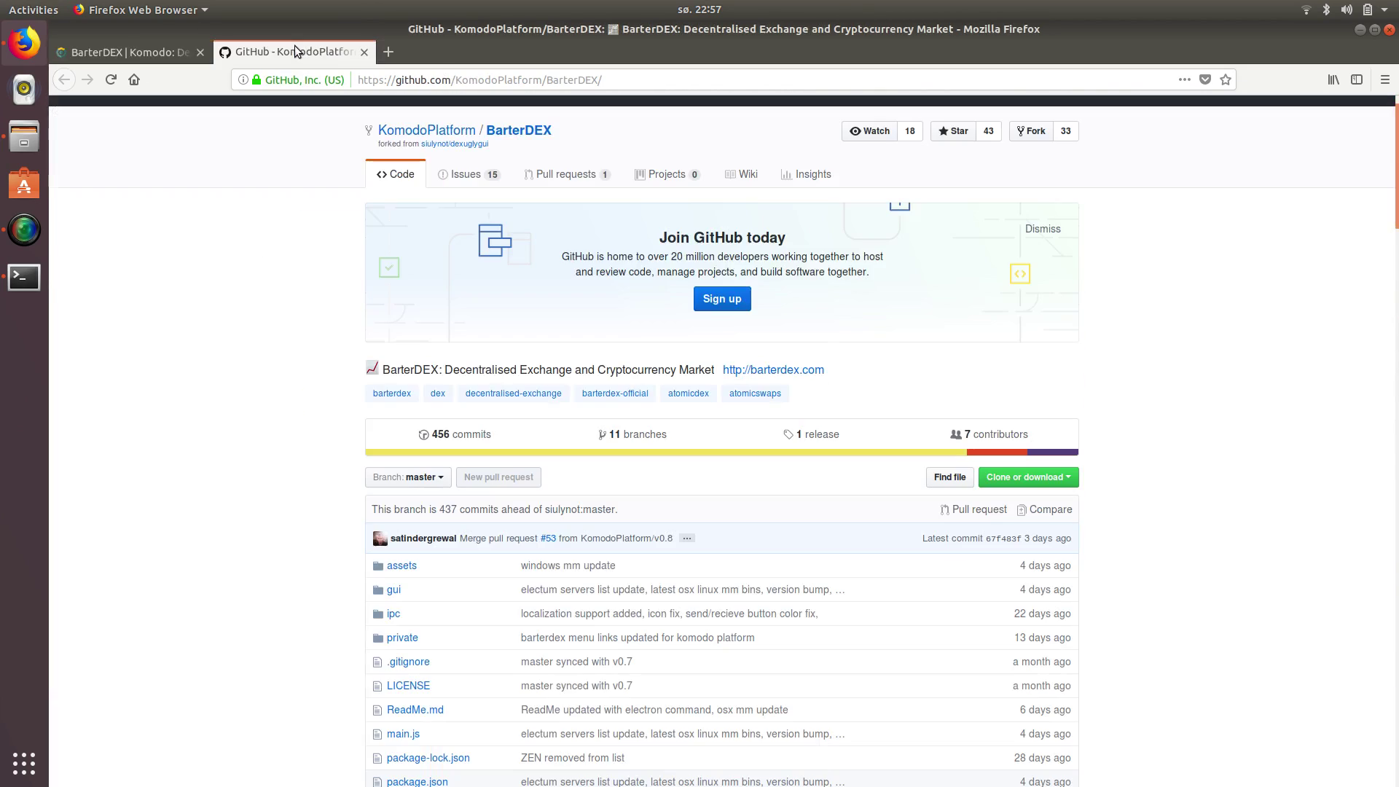
left_click(147, 49)
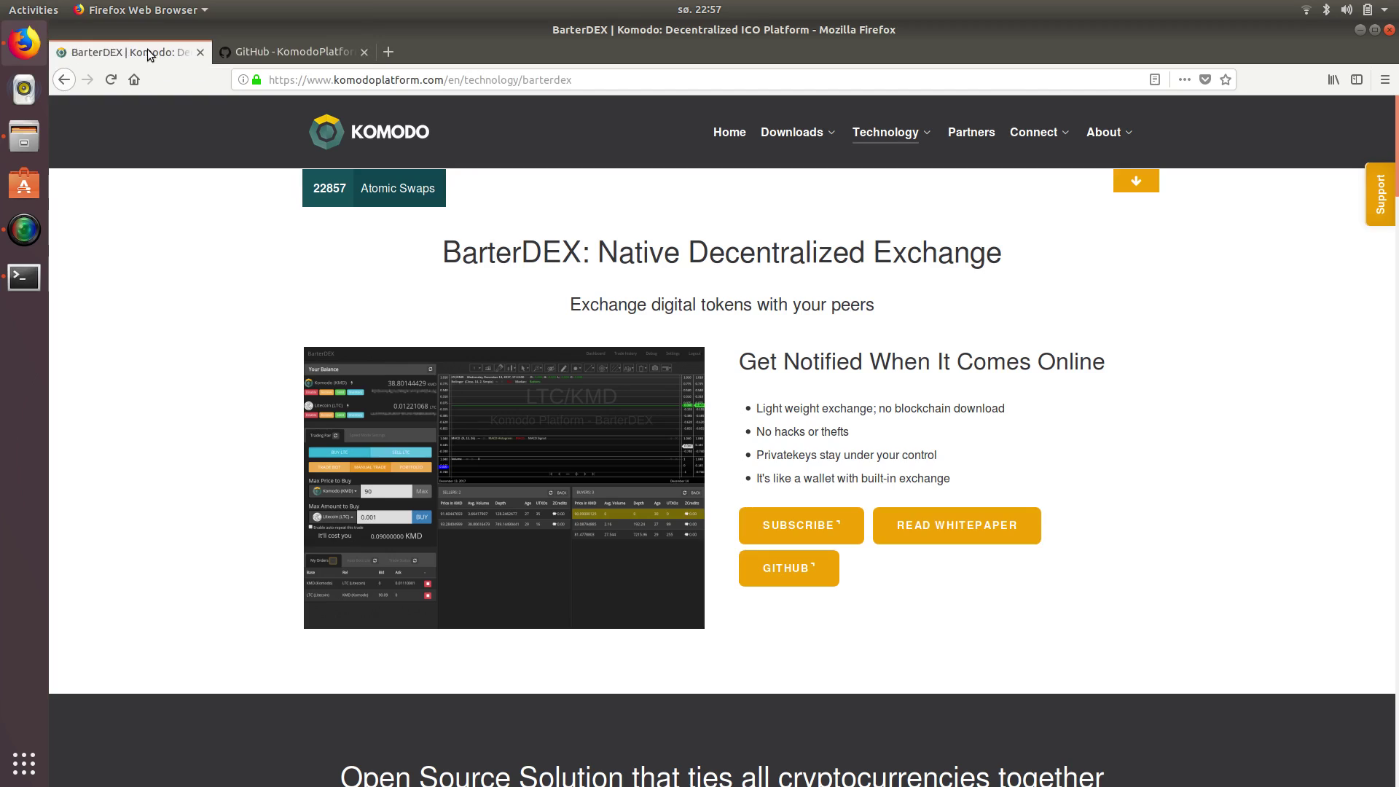
left_click(304, 51)
scroll(277, 218, "up", 1)
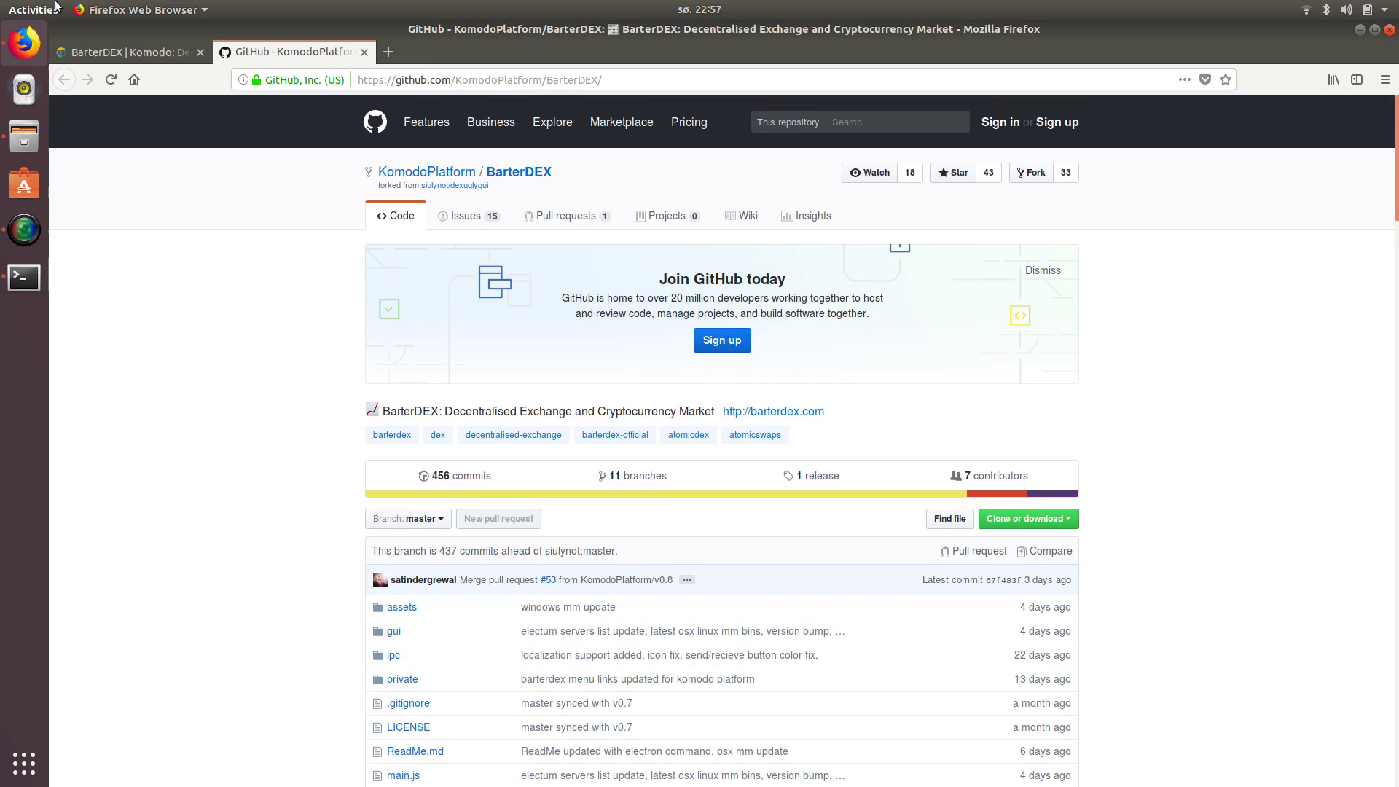
left_click(16, 766)
Dismiss the application overview to get back to the GitHub BarterDEX repository in Firefox
left_click(16, 766)
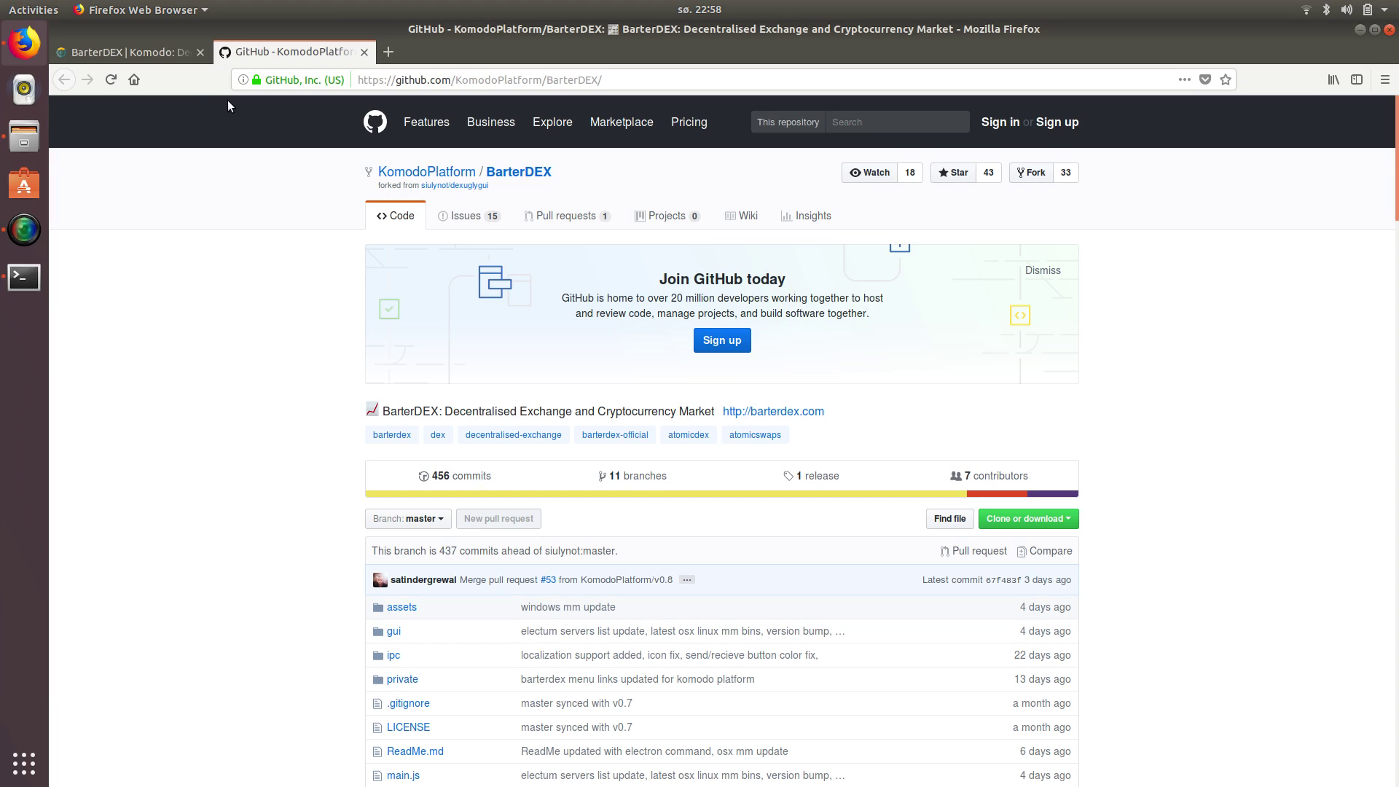
left_click(143, 54)
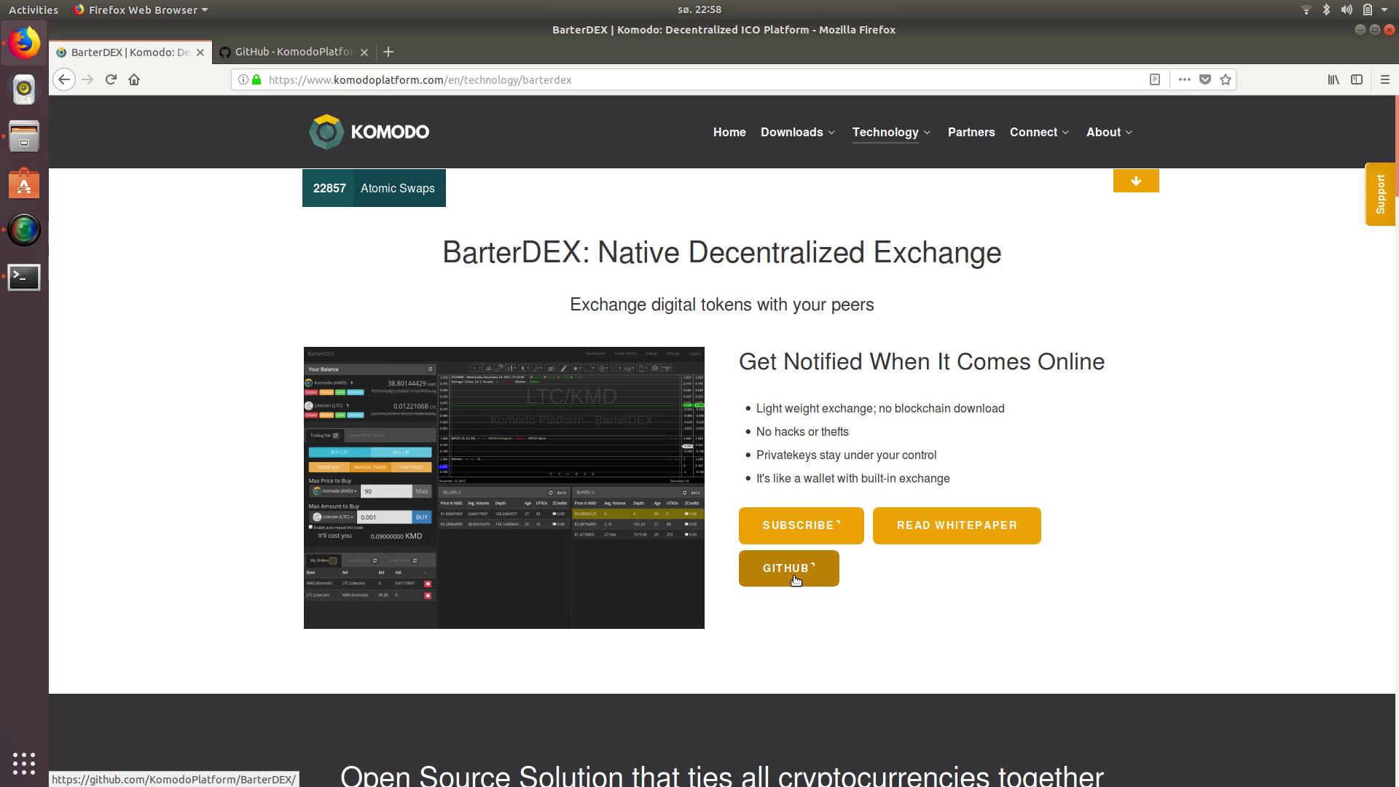
mouse_move(885, 136)
left_click(284, 54)
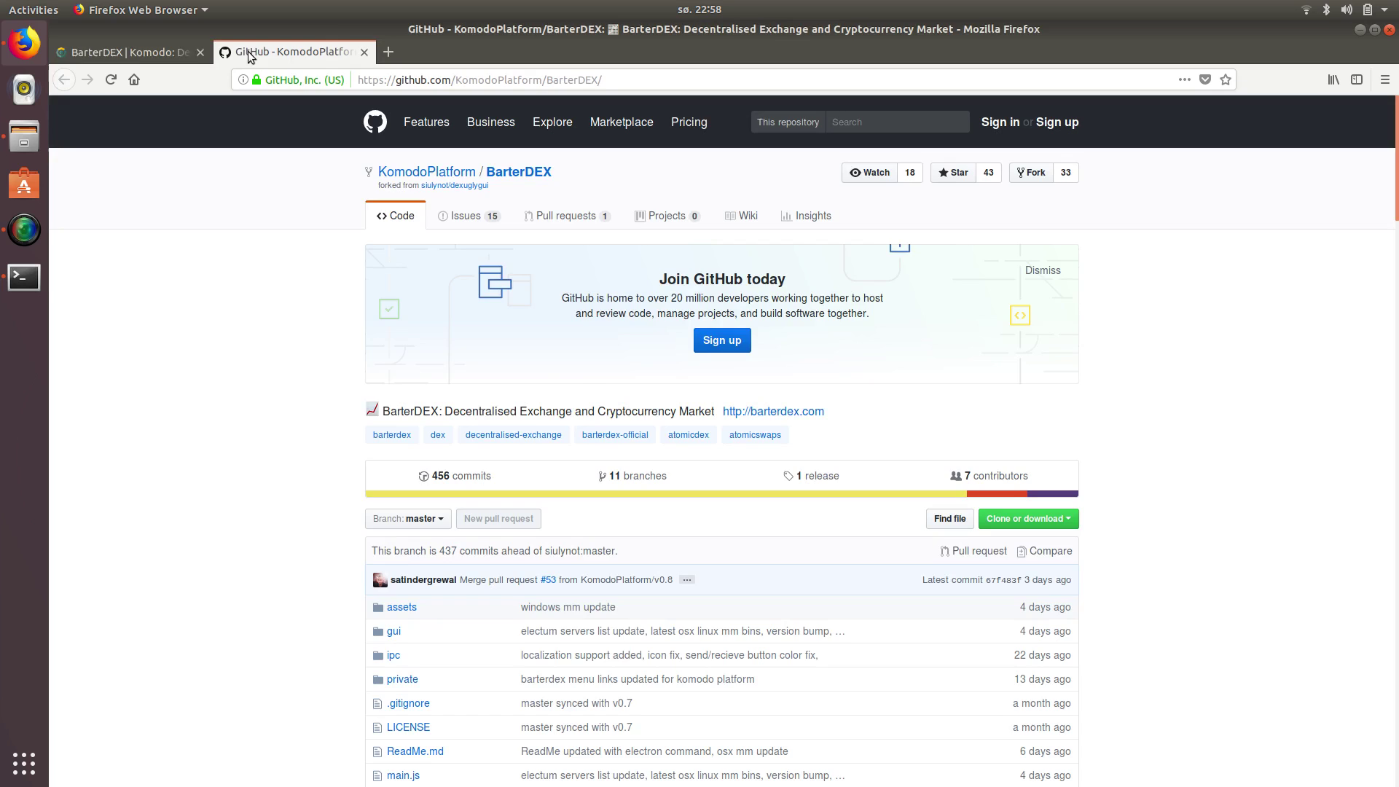
left_click(127, 55)
mouse_move(901, 136)
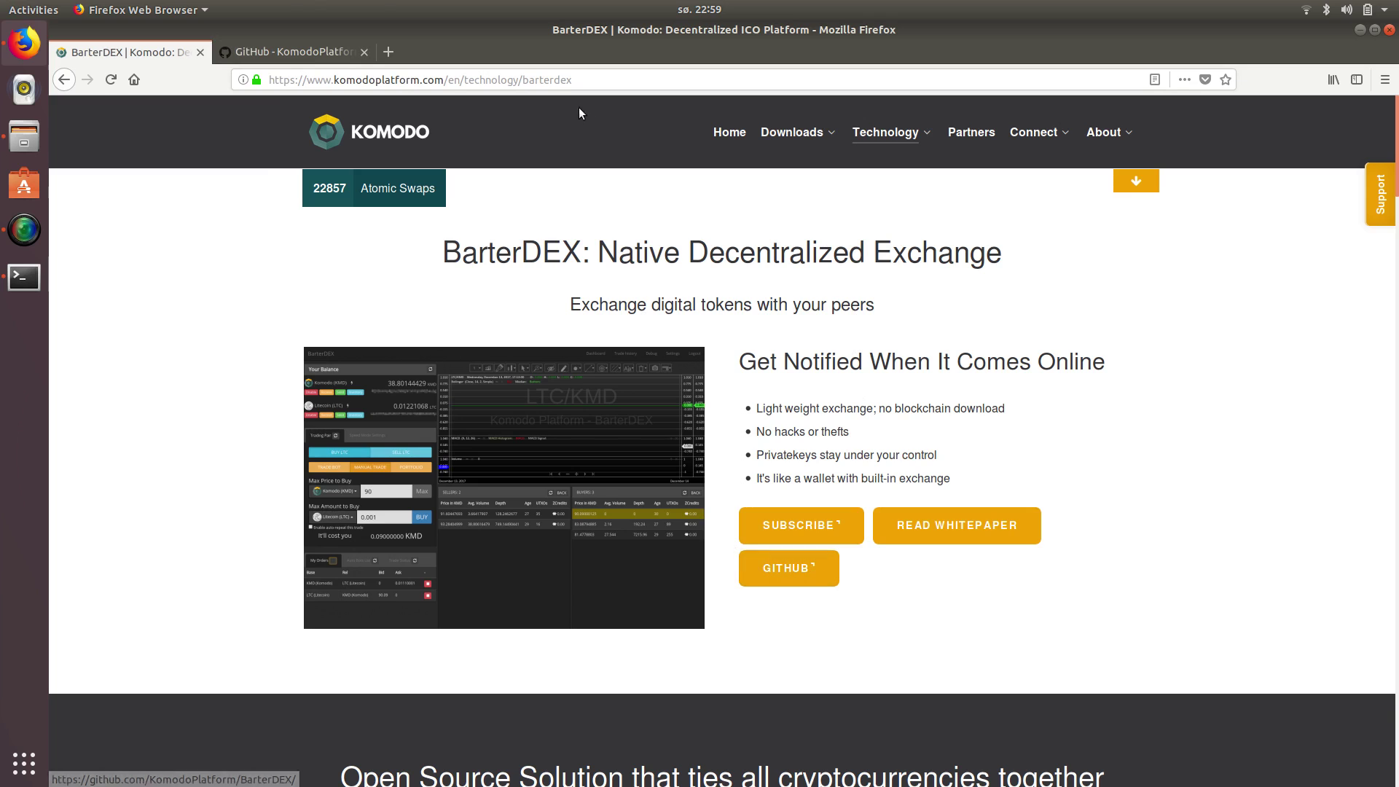
left_click(306, 53)
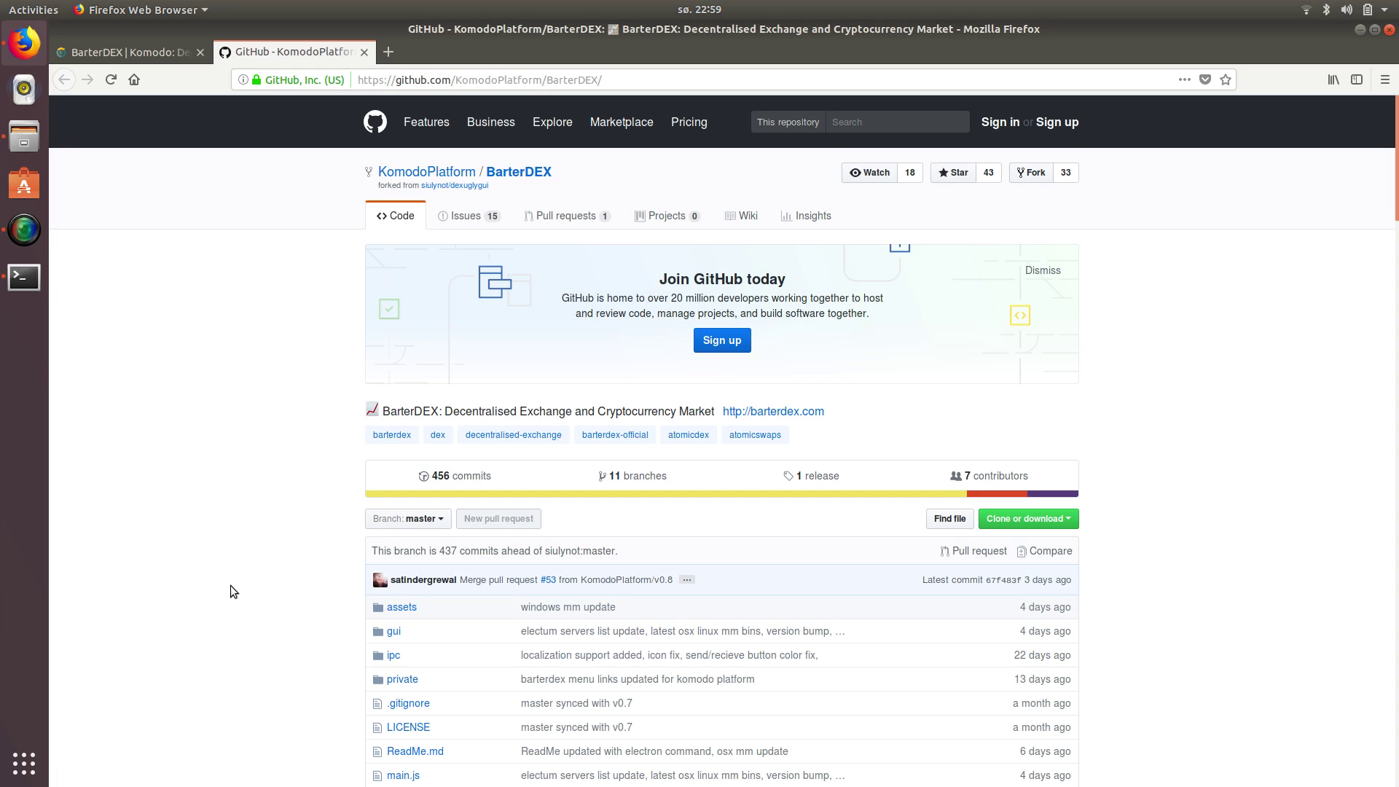
Scroll through the BarterDEX README and back up to the Setup requirements and git clone steps
scroll(231, 586, "down", 10)
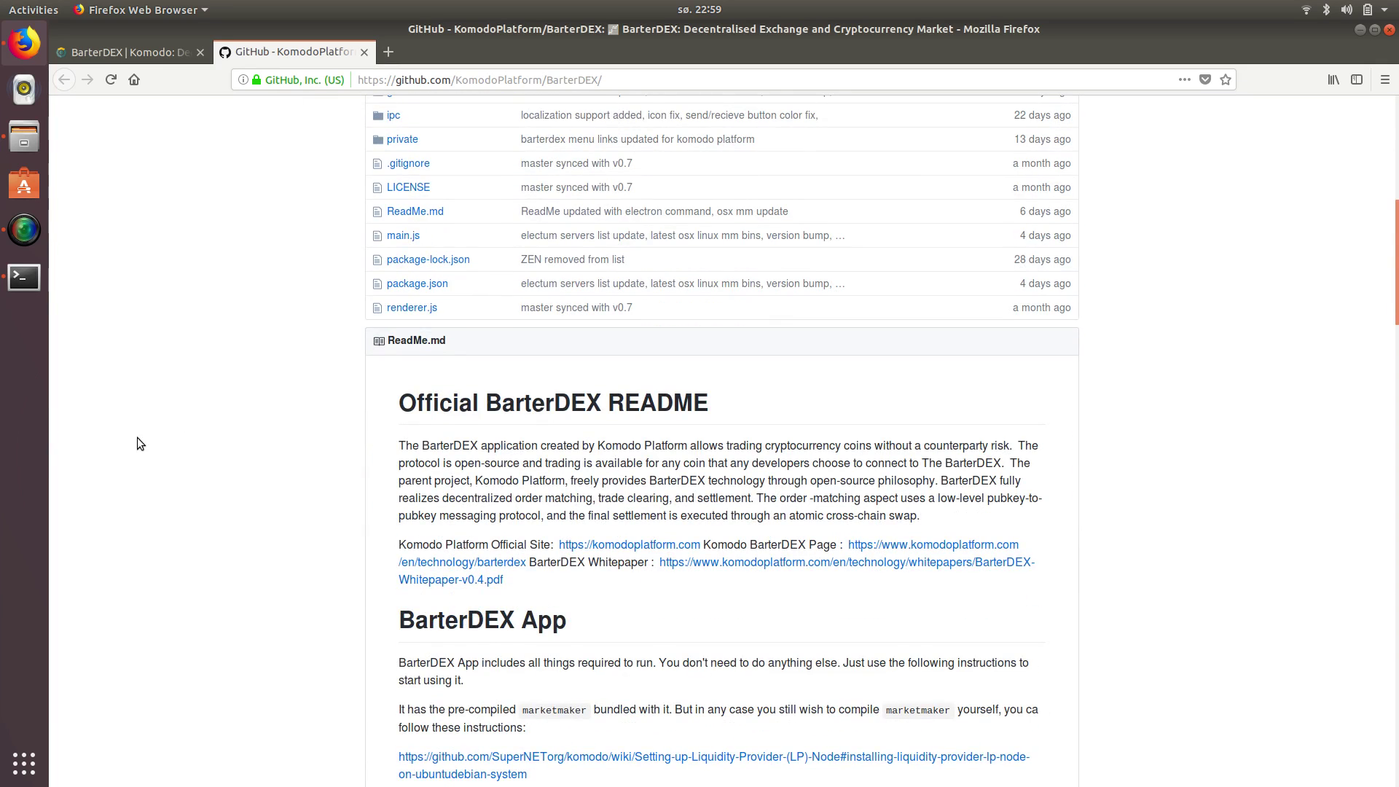
scroll(239, 345, "up", 10)
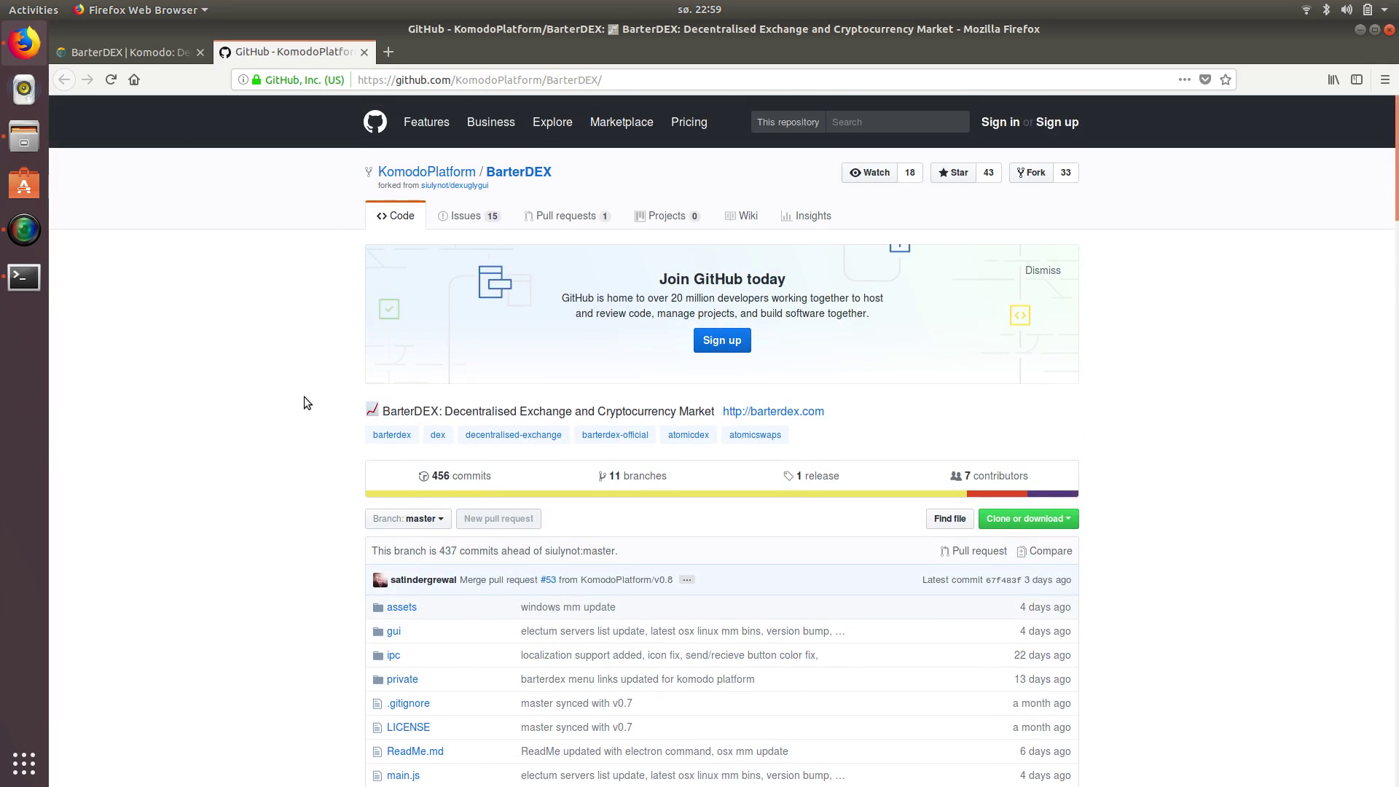
scroll(304, 396, "down", 15)
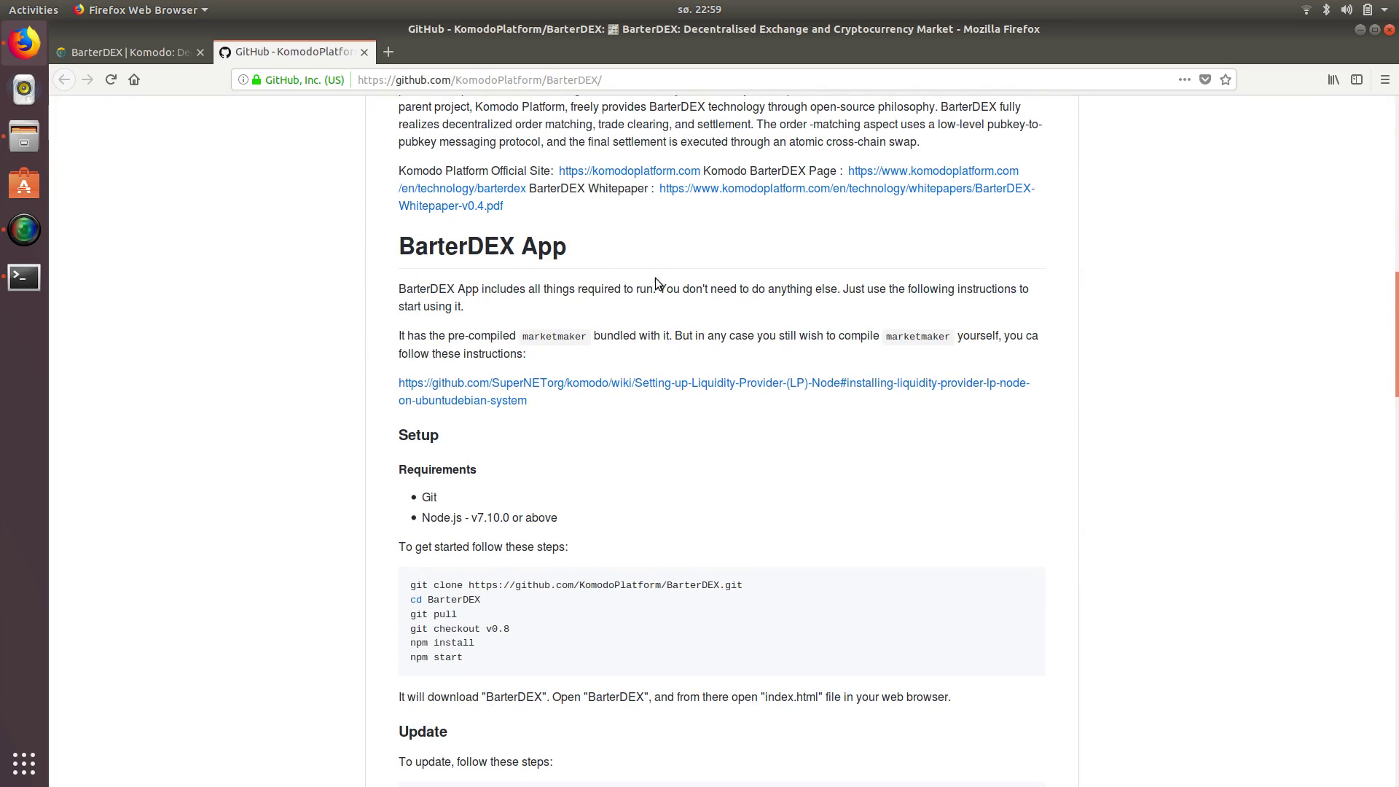
scroll(299, 497, "down", 4)
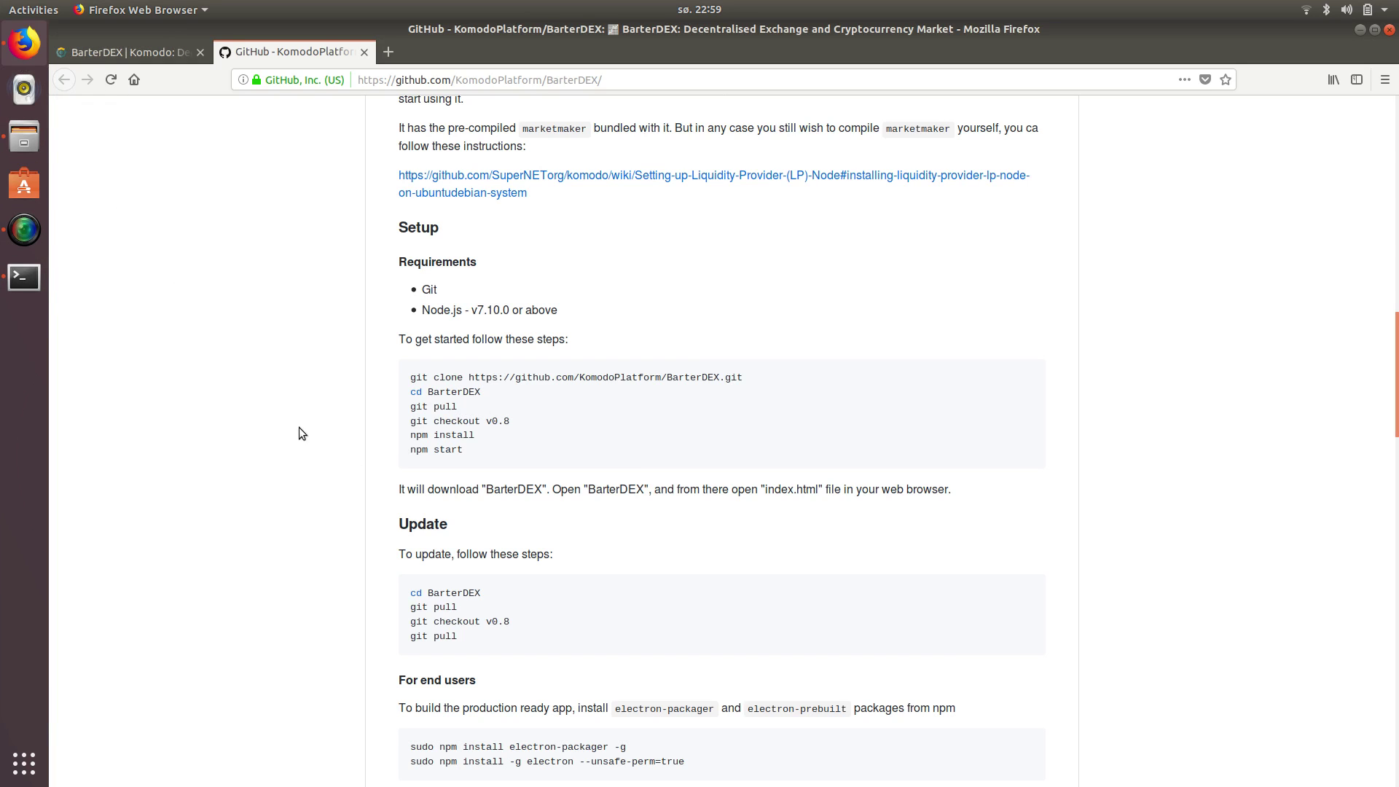
scroll(257, 457, "down", 5)
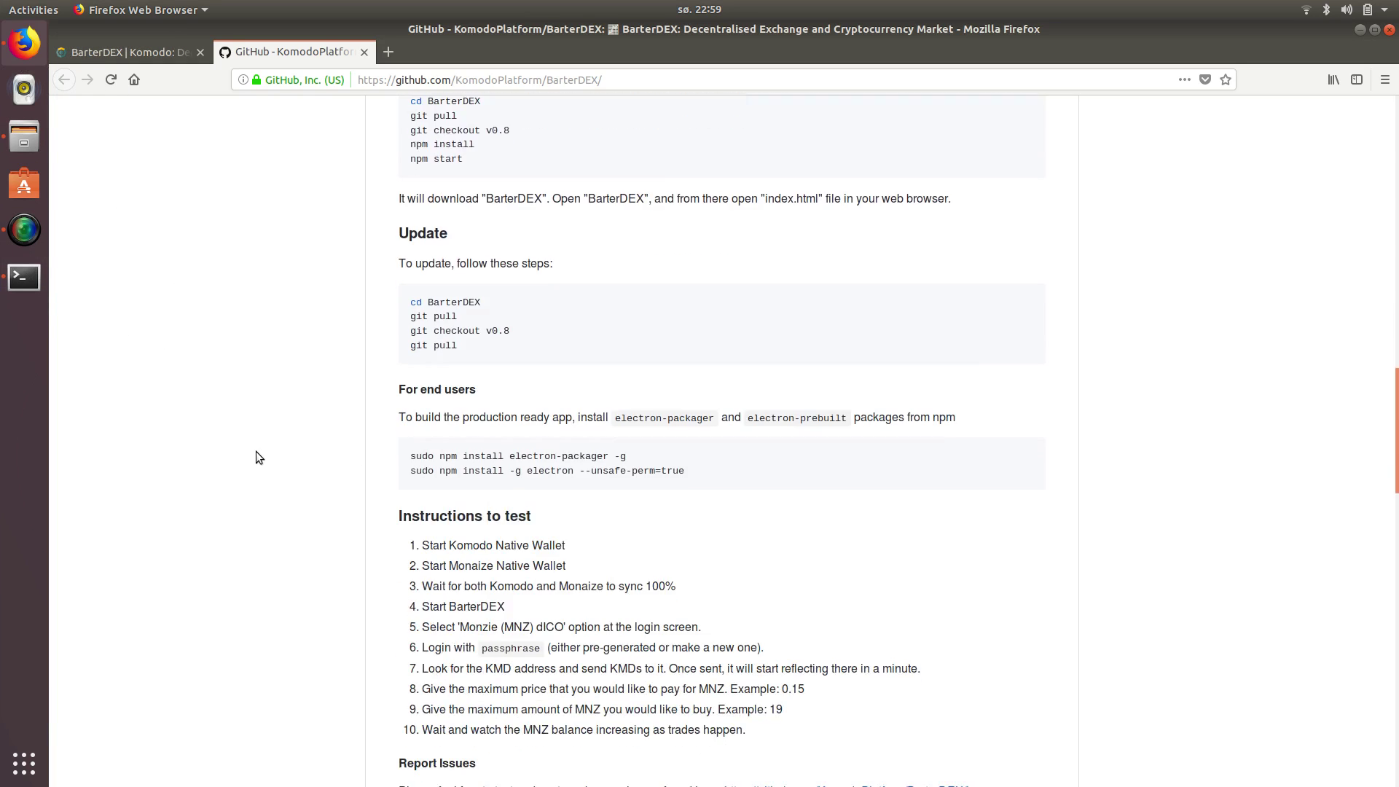
scroll(256, 457, "down", 4)
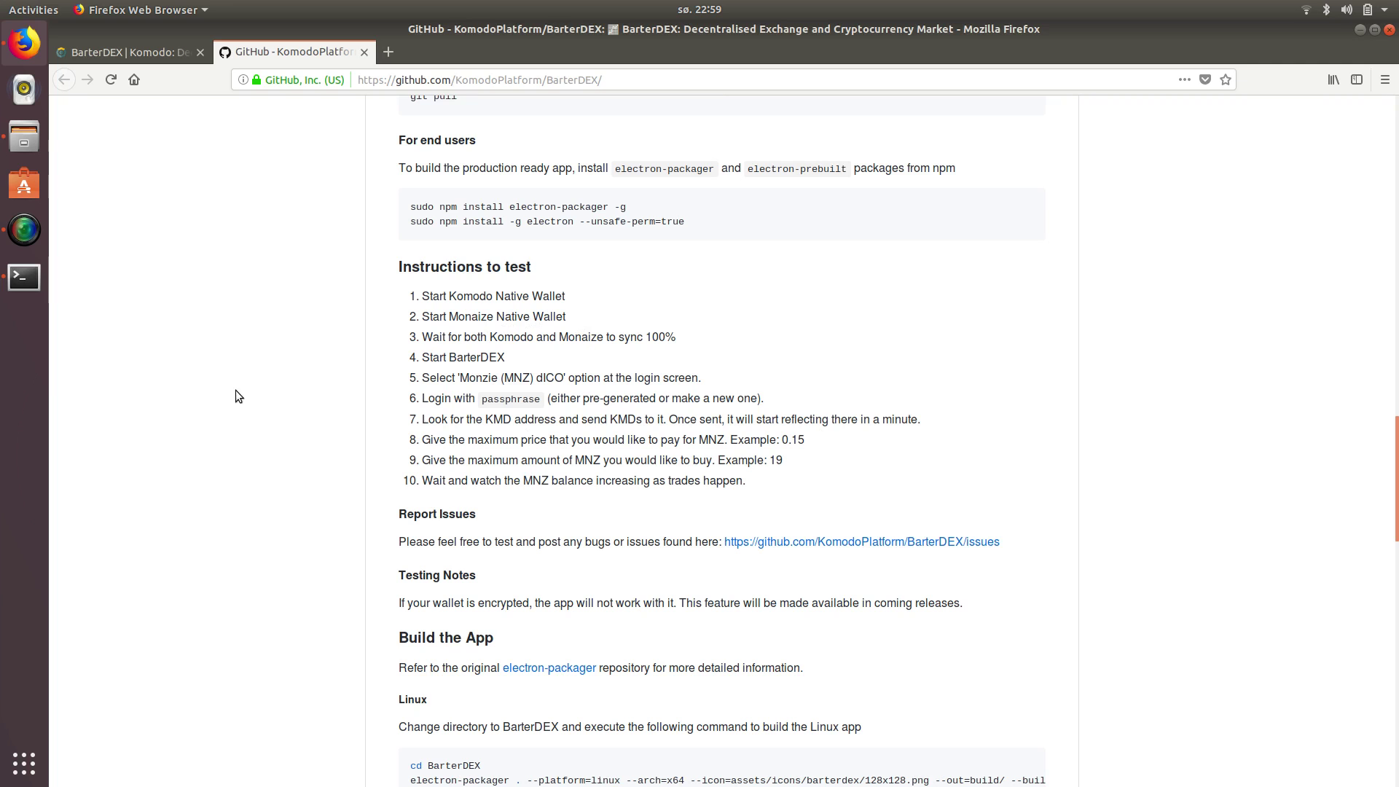
scroll(234, 383, "up", 9)
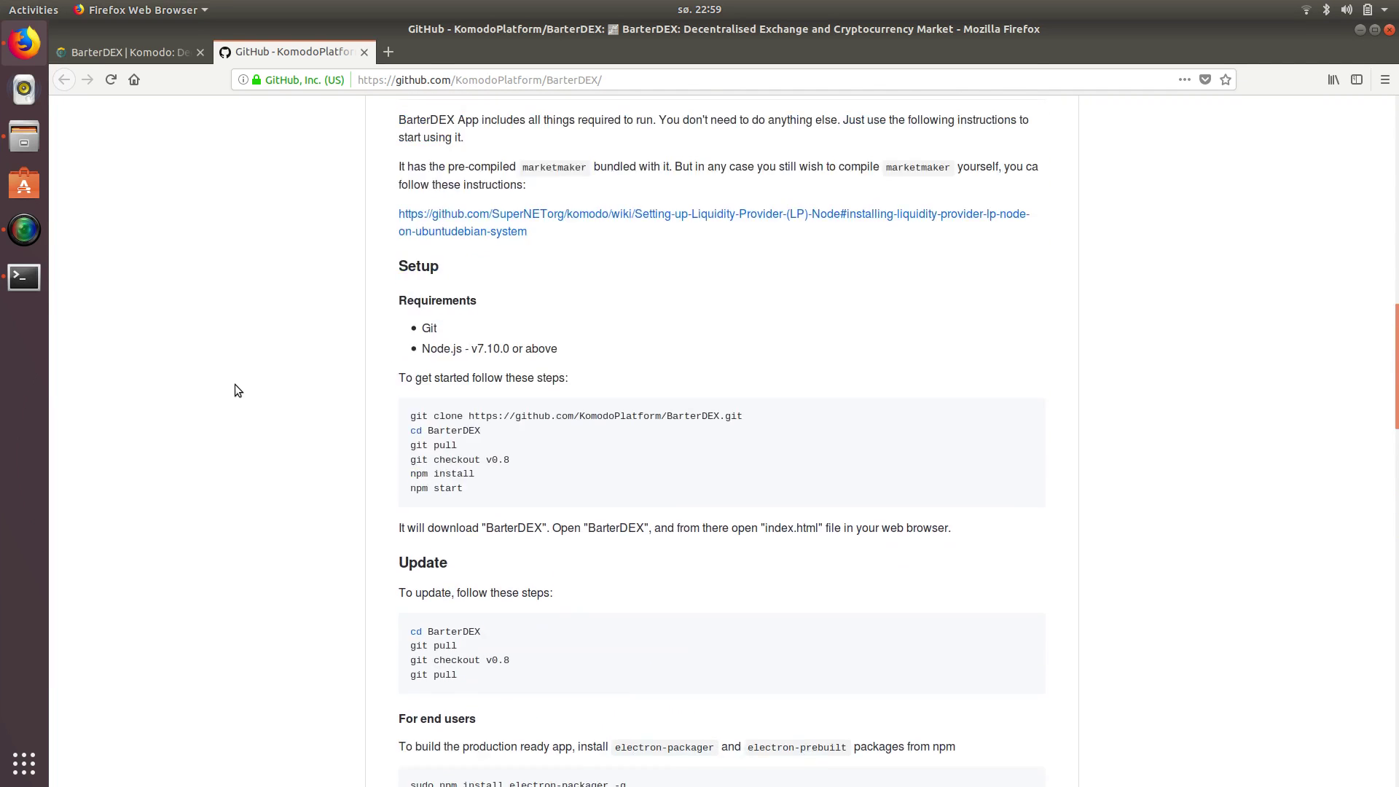
scroll(234, 383, "up", 3)
left_click(117, 51)
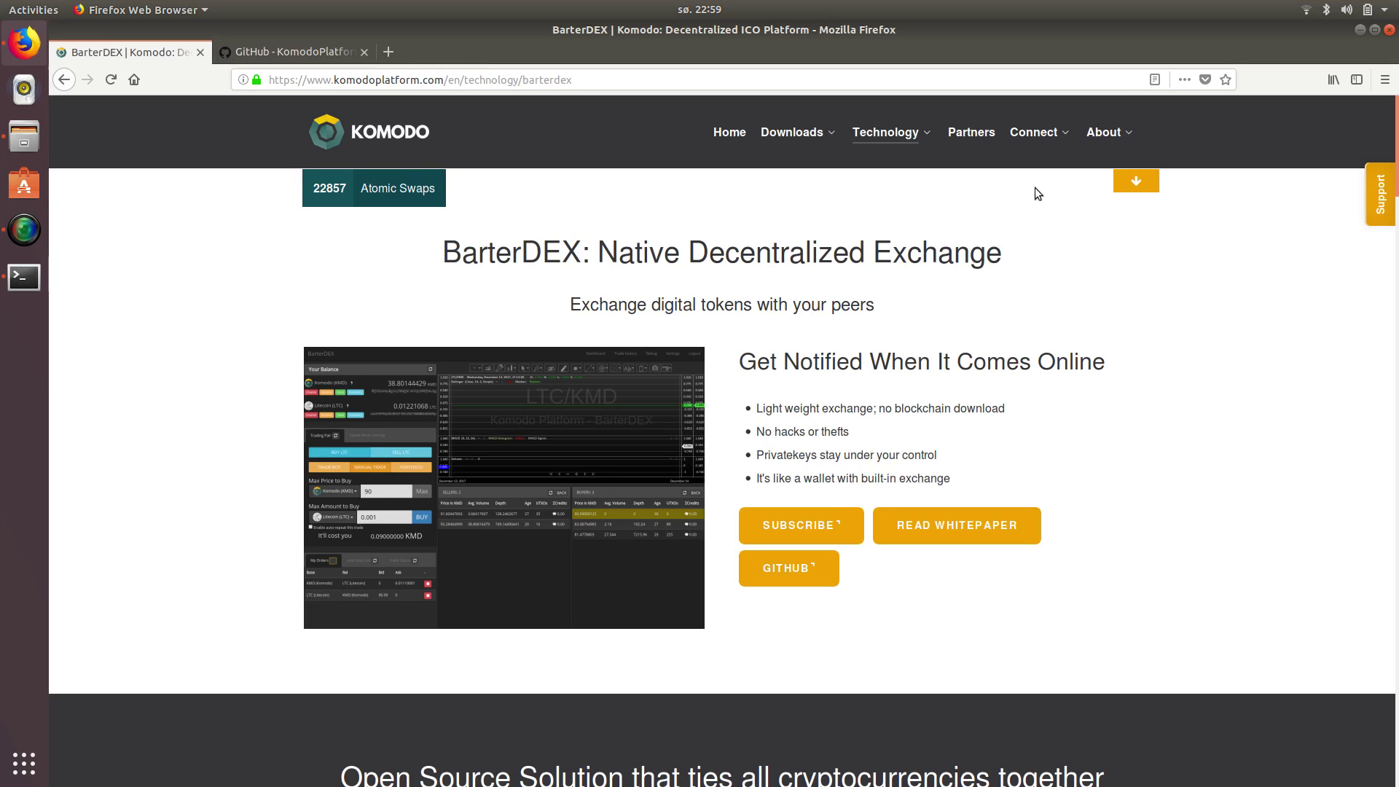
left_click(268, 50)
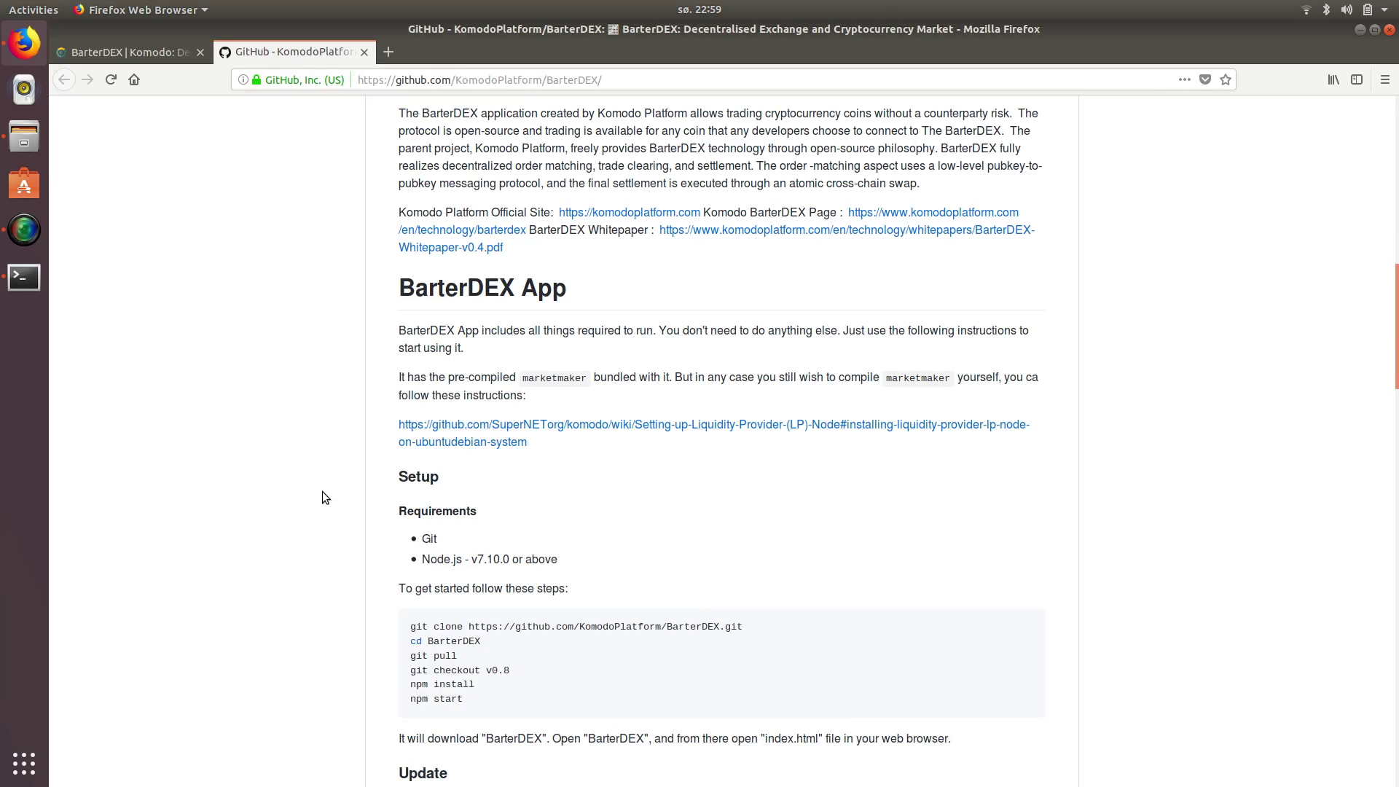
scroll(311, 459, "down", 8)
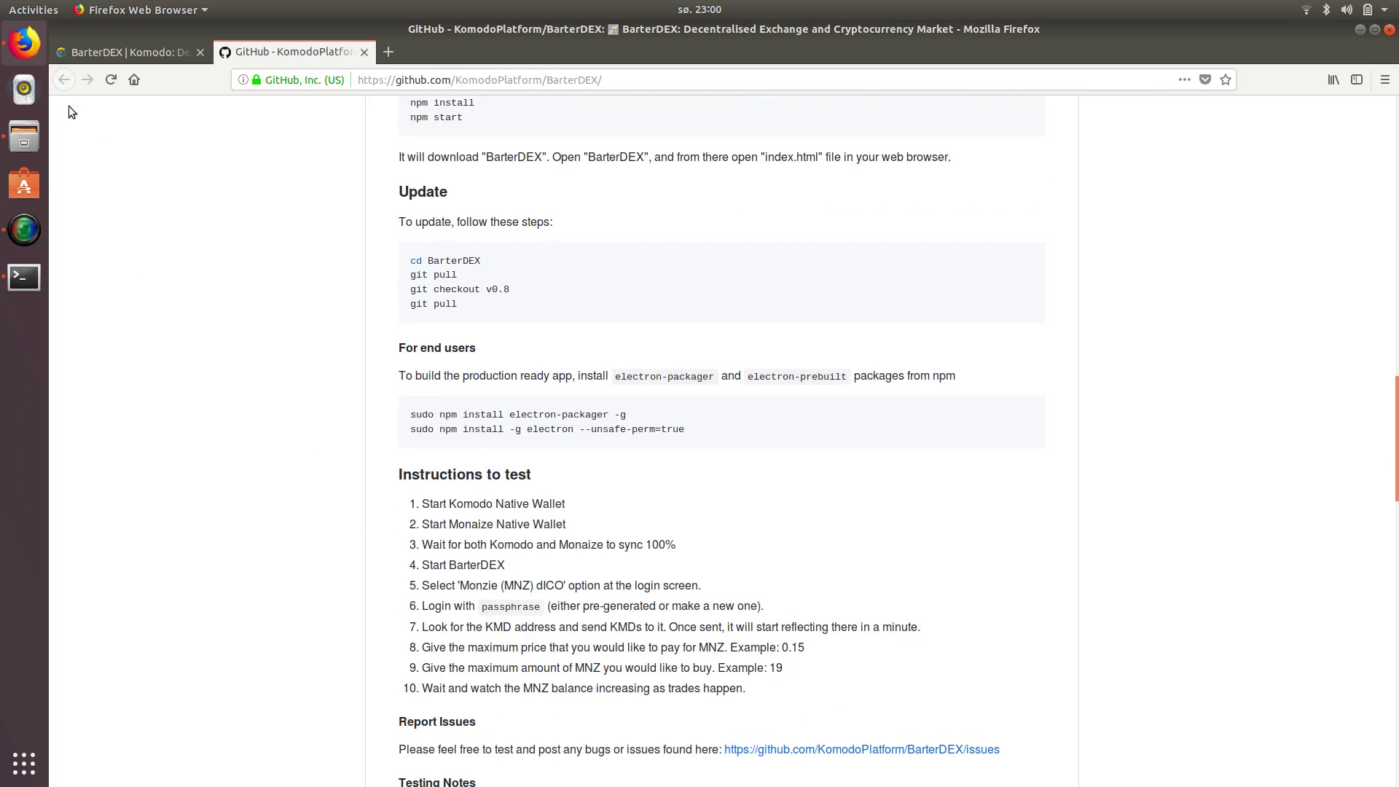
left_click(130, 51)
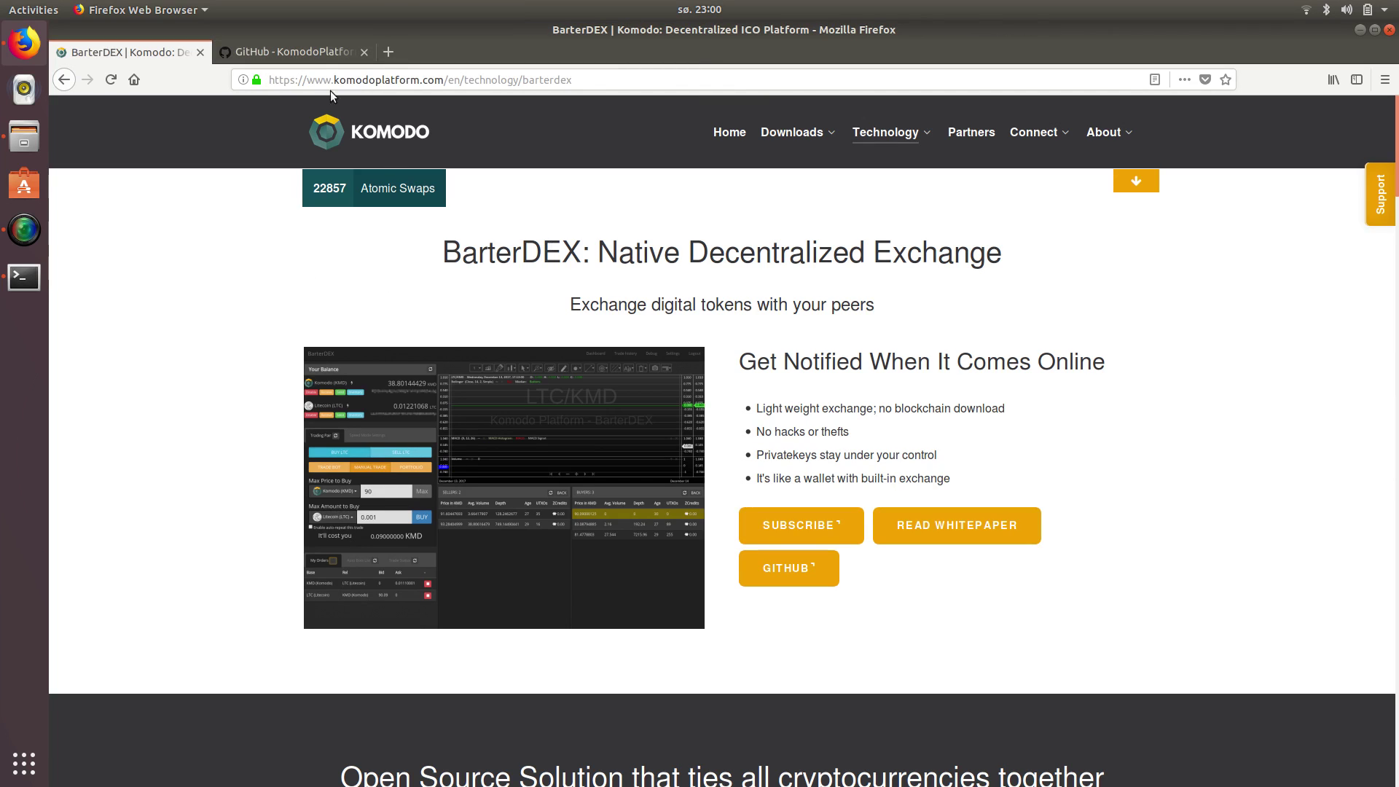
left_click(287, 47)
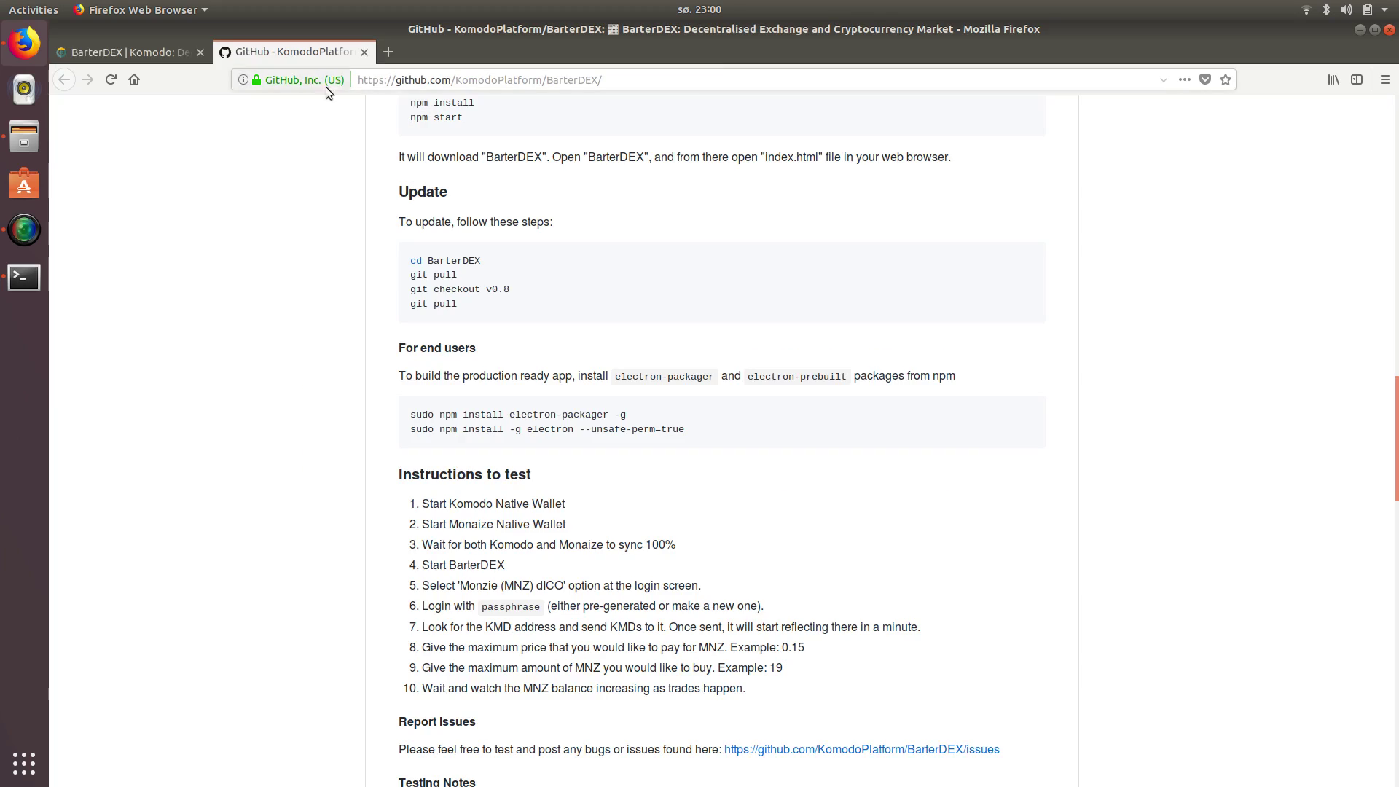
scroll(321, 324, "up", 5)
scroll(321, 324, "up", 8)
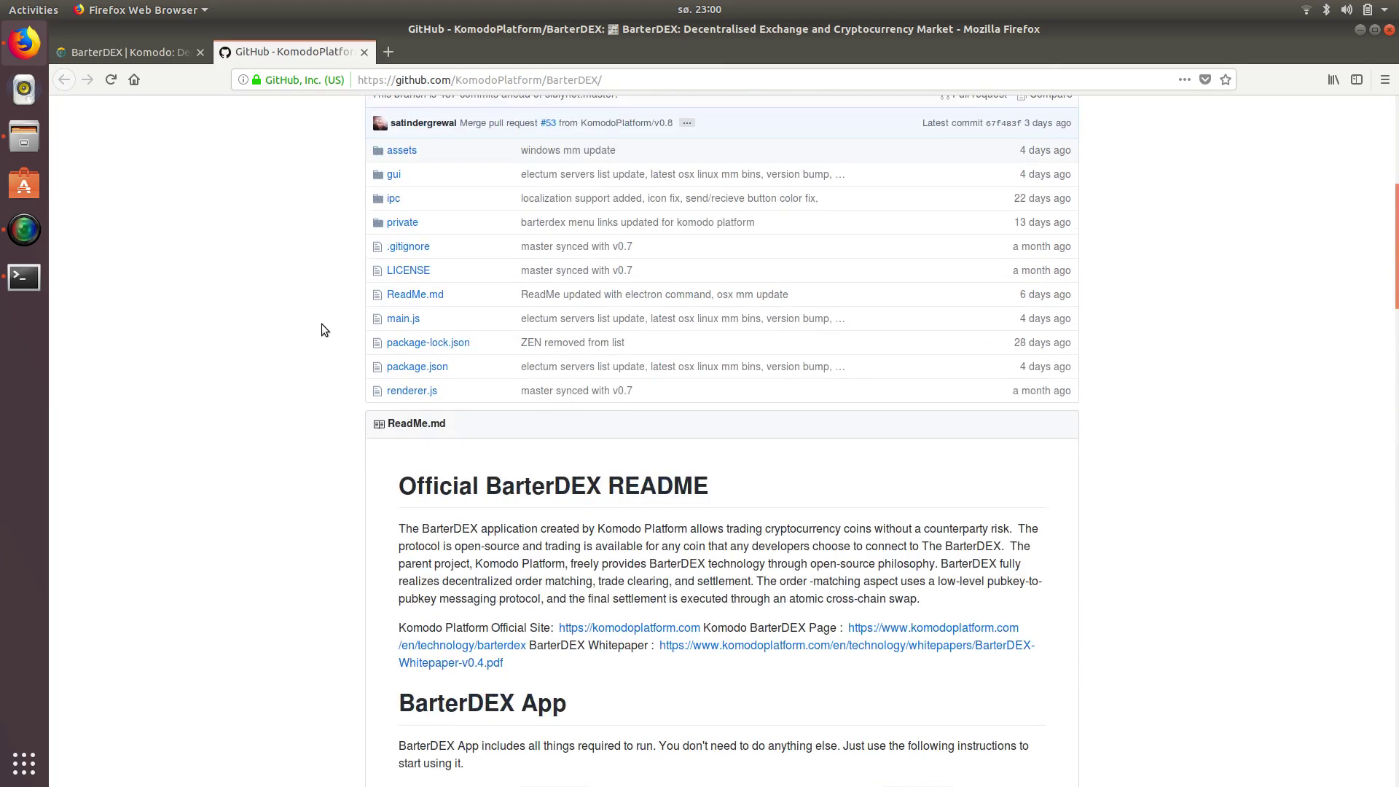
scroll(171, 255, "down", 3)
scroll(172, 257, "down", 12)
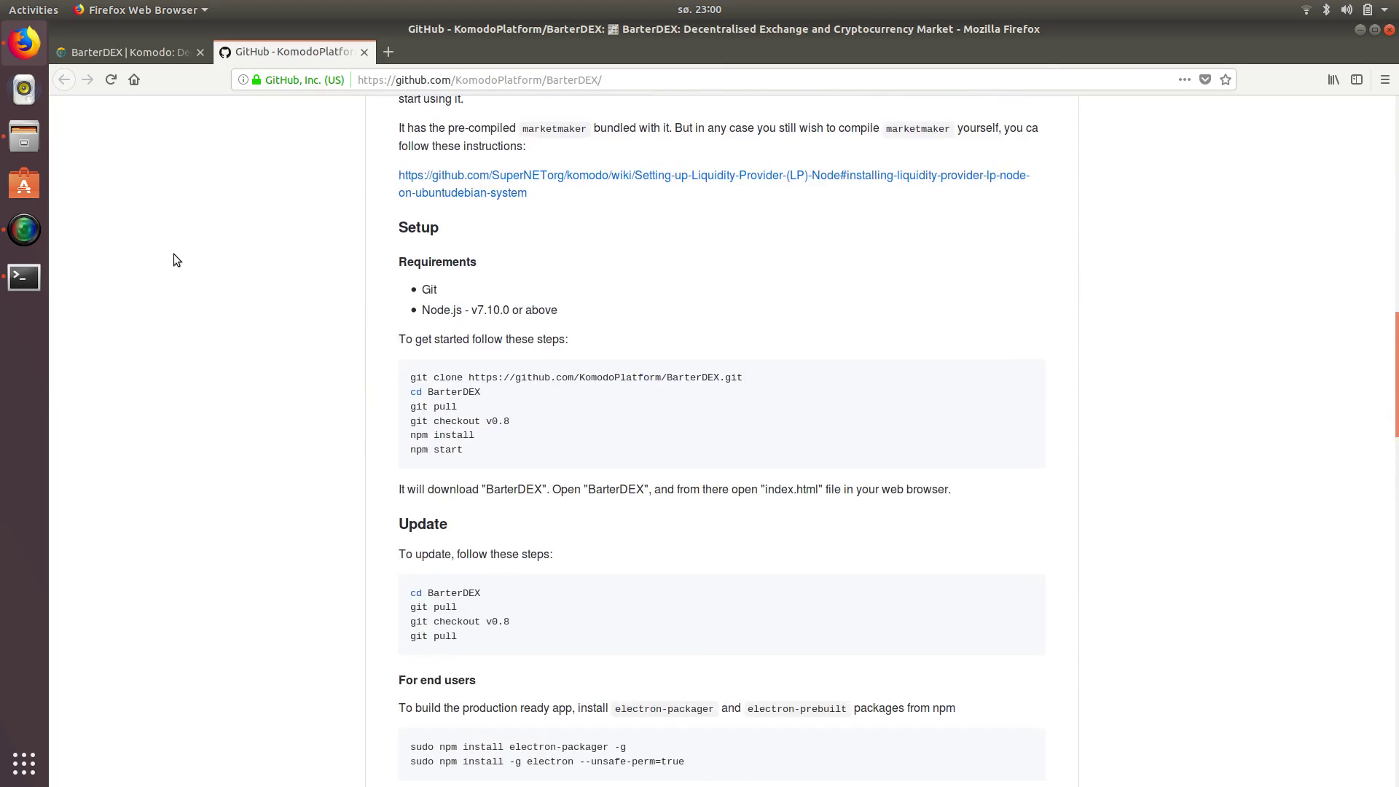
scroll(176, 260, "down", 4)
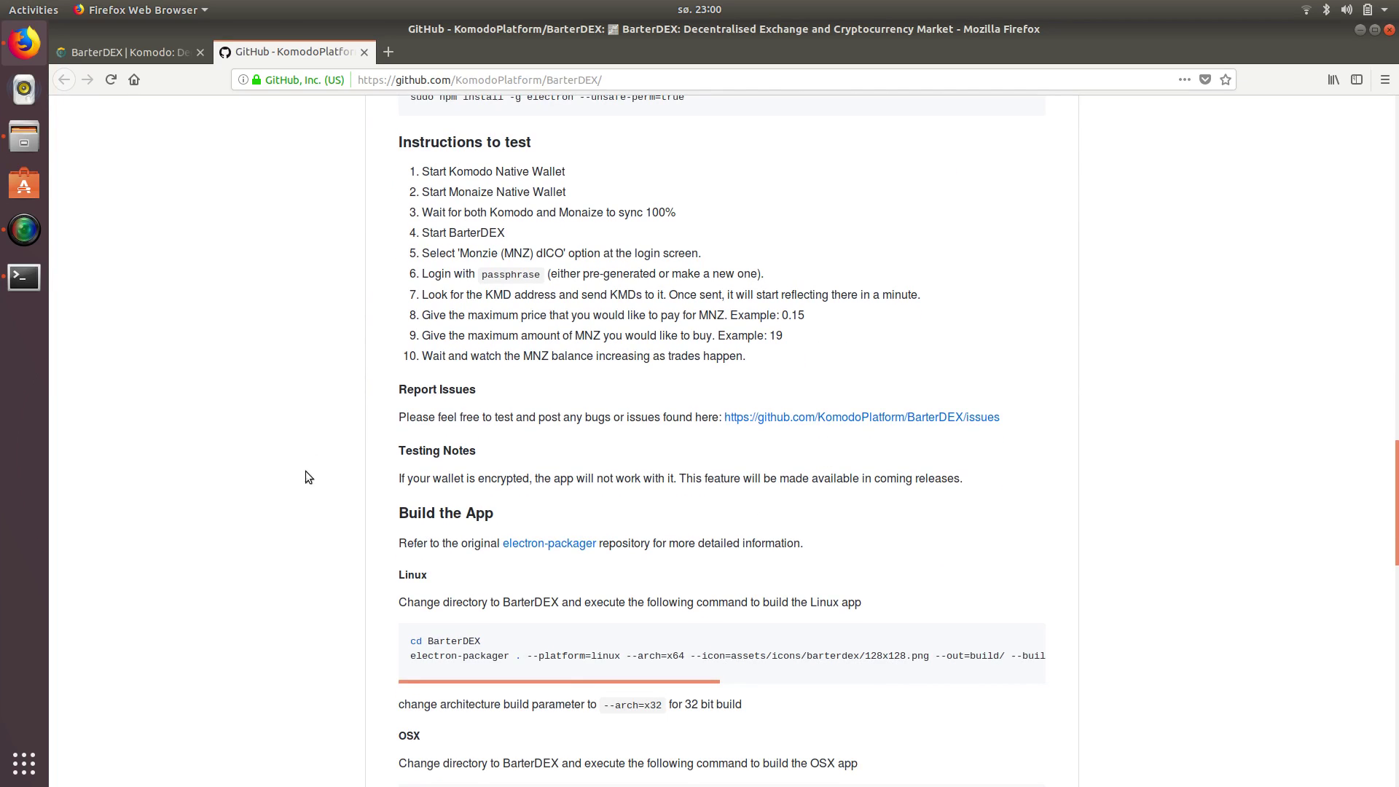
scroll(347, 411, "down", 10)
scroll(338, 395, "up", 14)
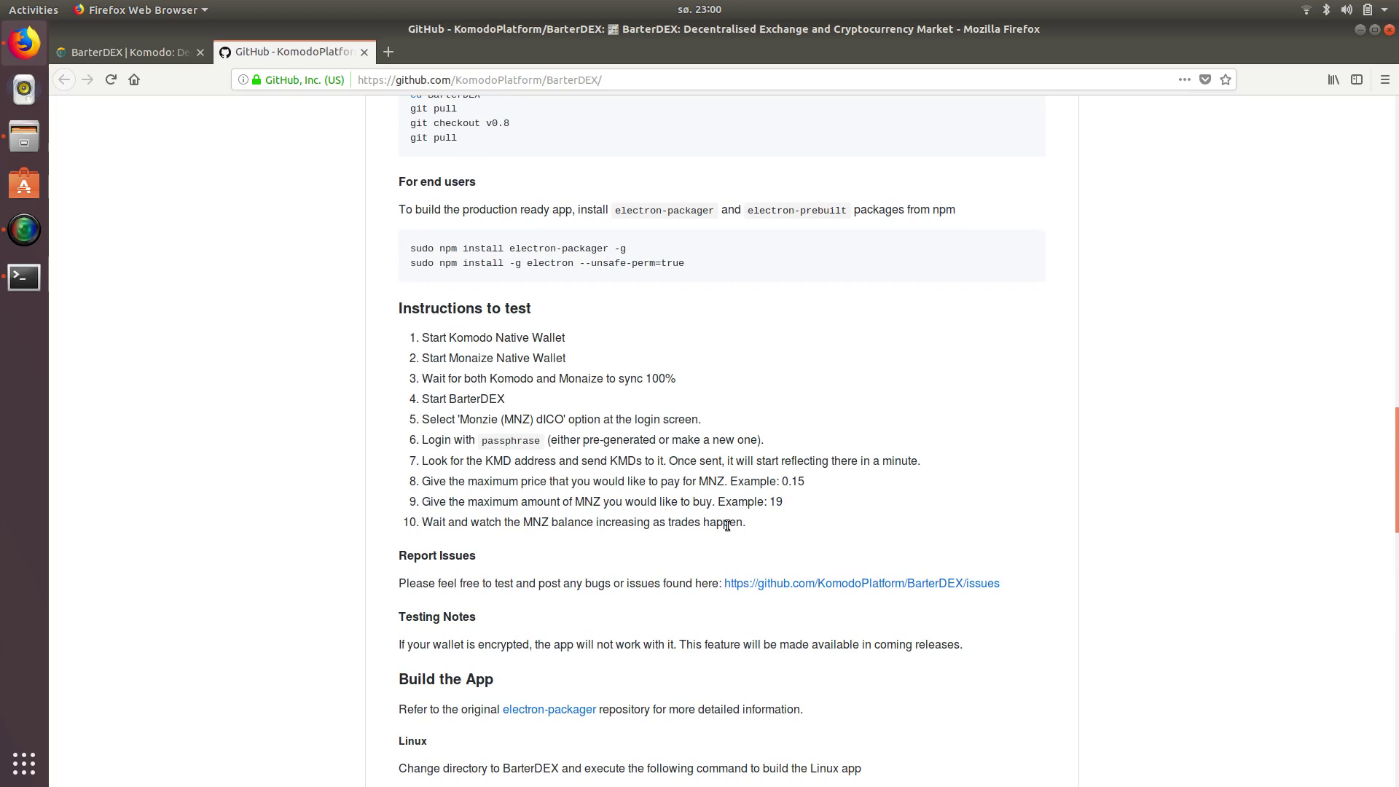
scroll(291, 286, "up", 10)
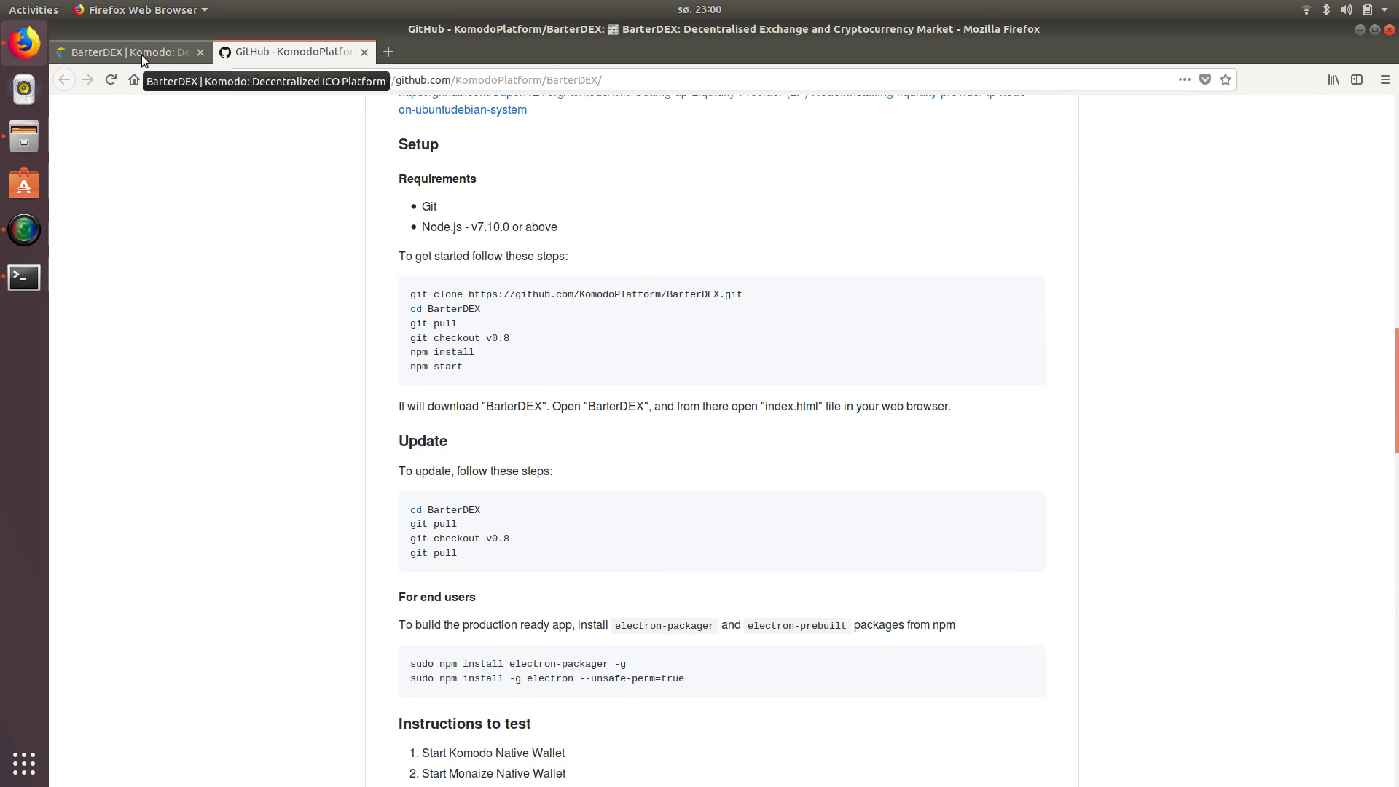
scroll(402, 312, "up", 9)
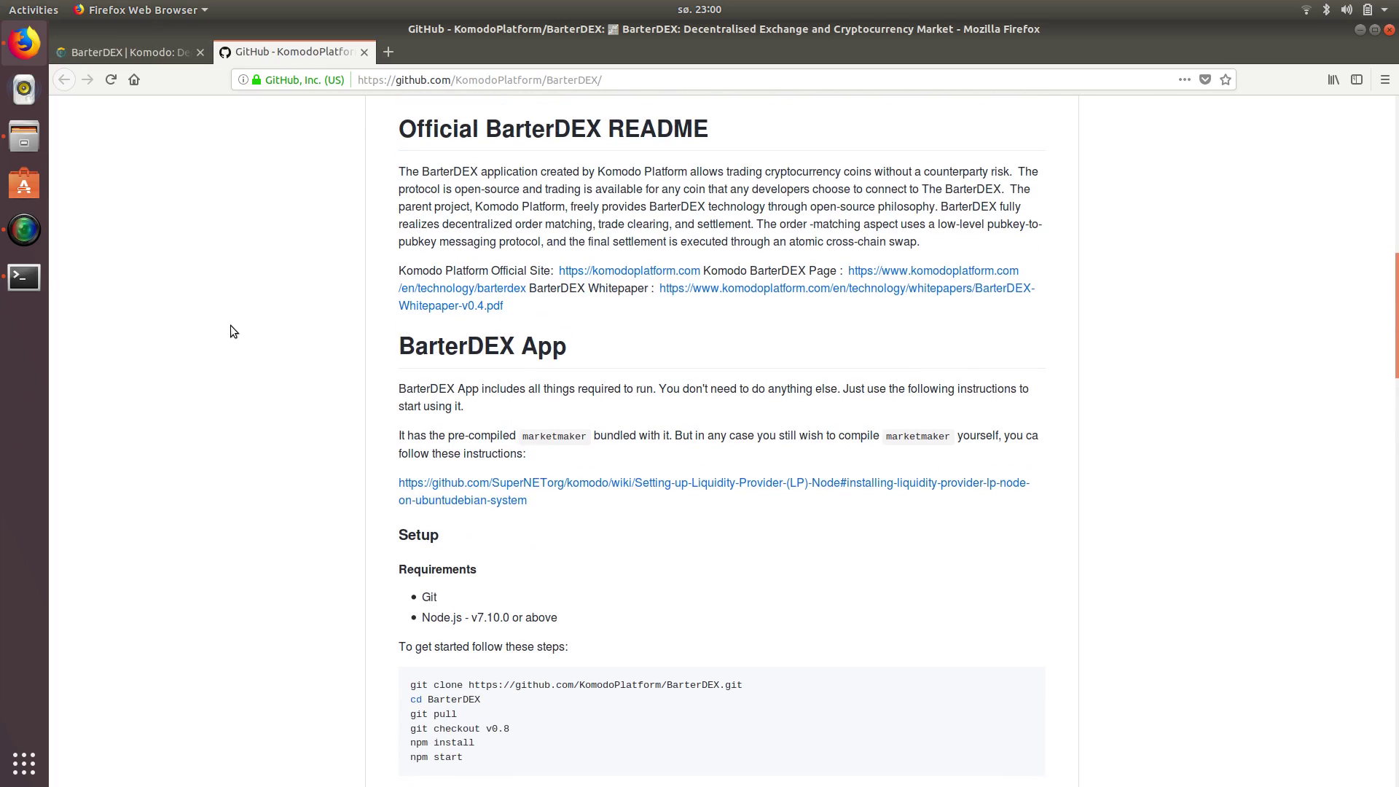
scroll(230, 325, "down", 6)
scroll(230, 325, "down", 1)
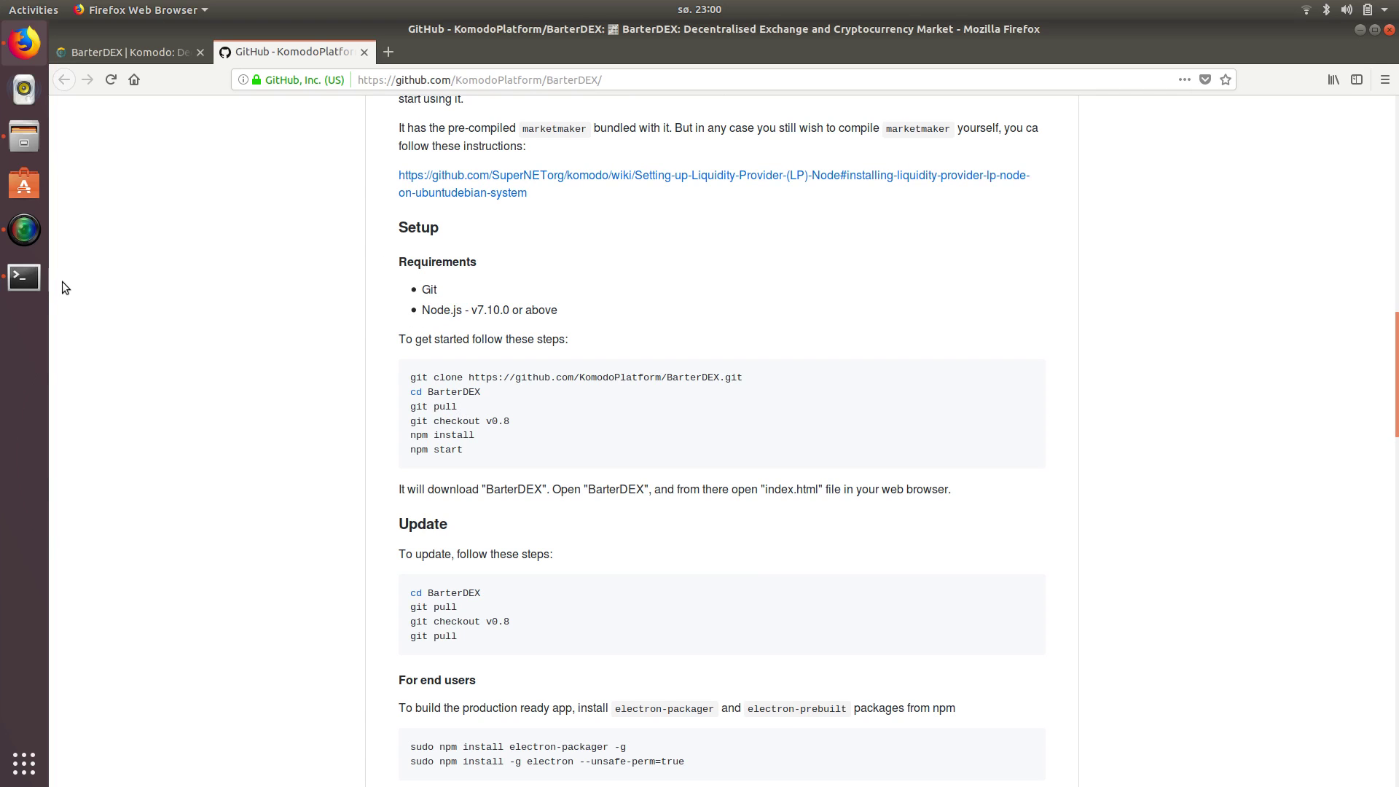
Open a terminal beside the README and install git with sudo apt install git
left_click(24, 277)
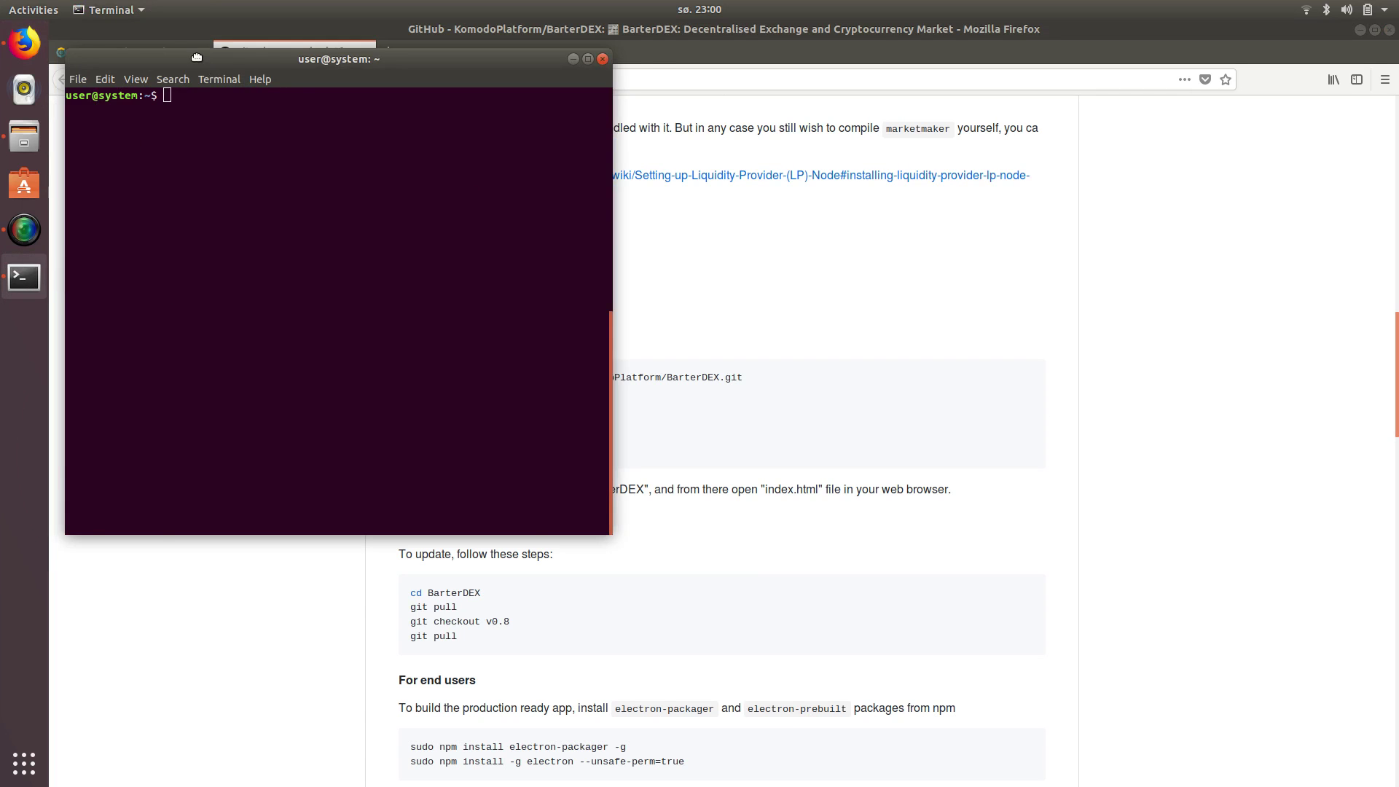
left_click_drag(197, 56, 806, 133)
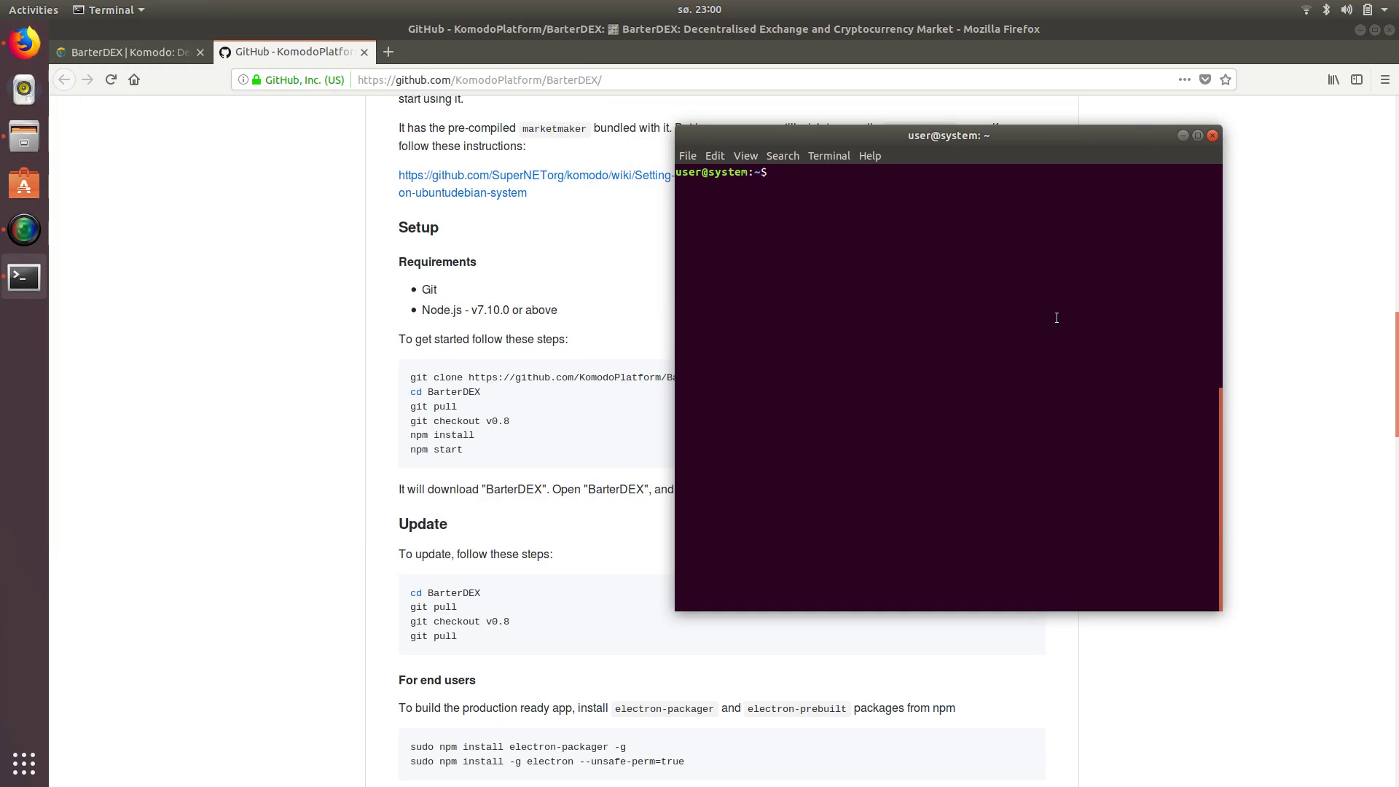
type("sudo apt install git")
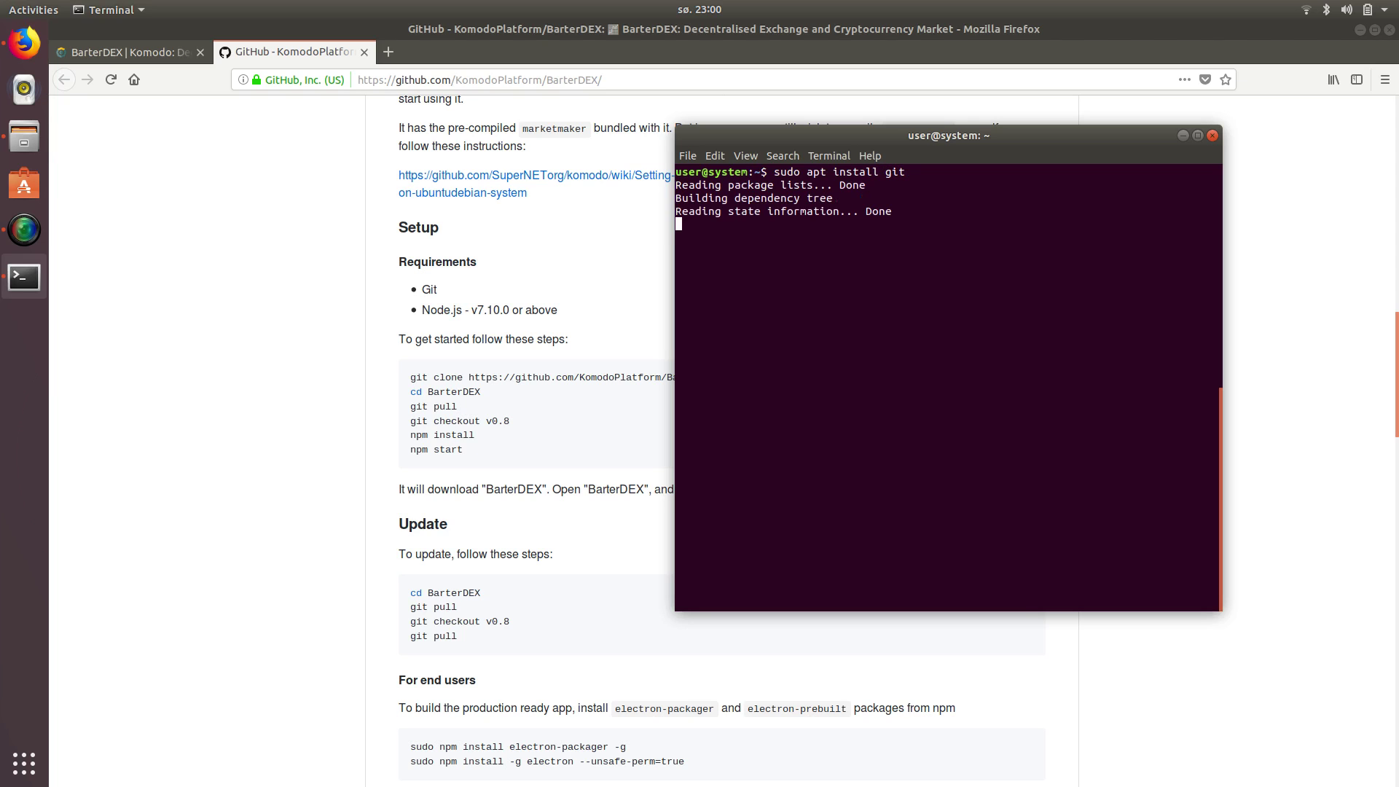
type("Y")
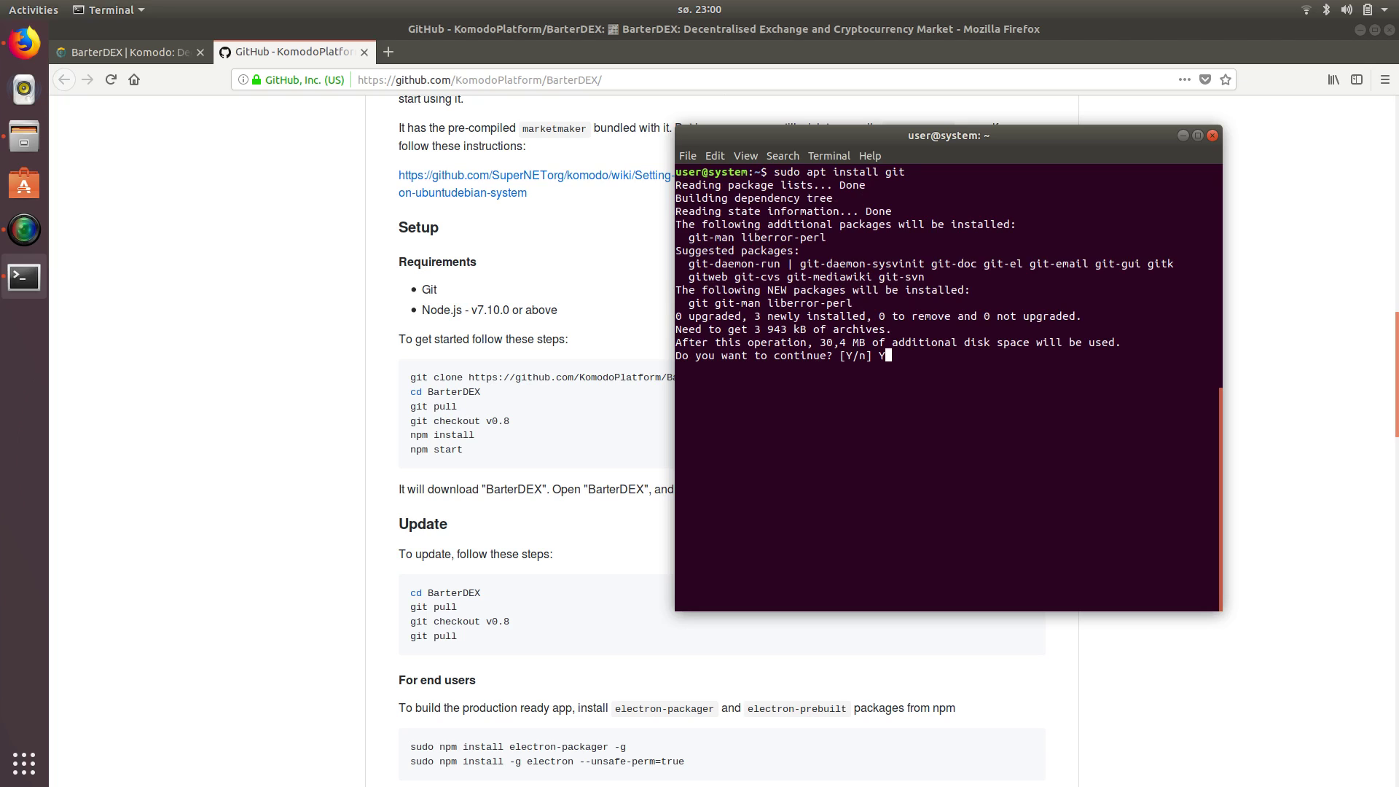
key("Return")
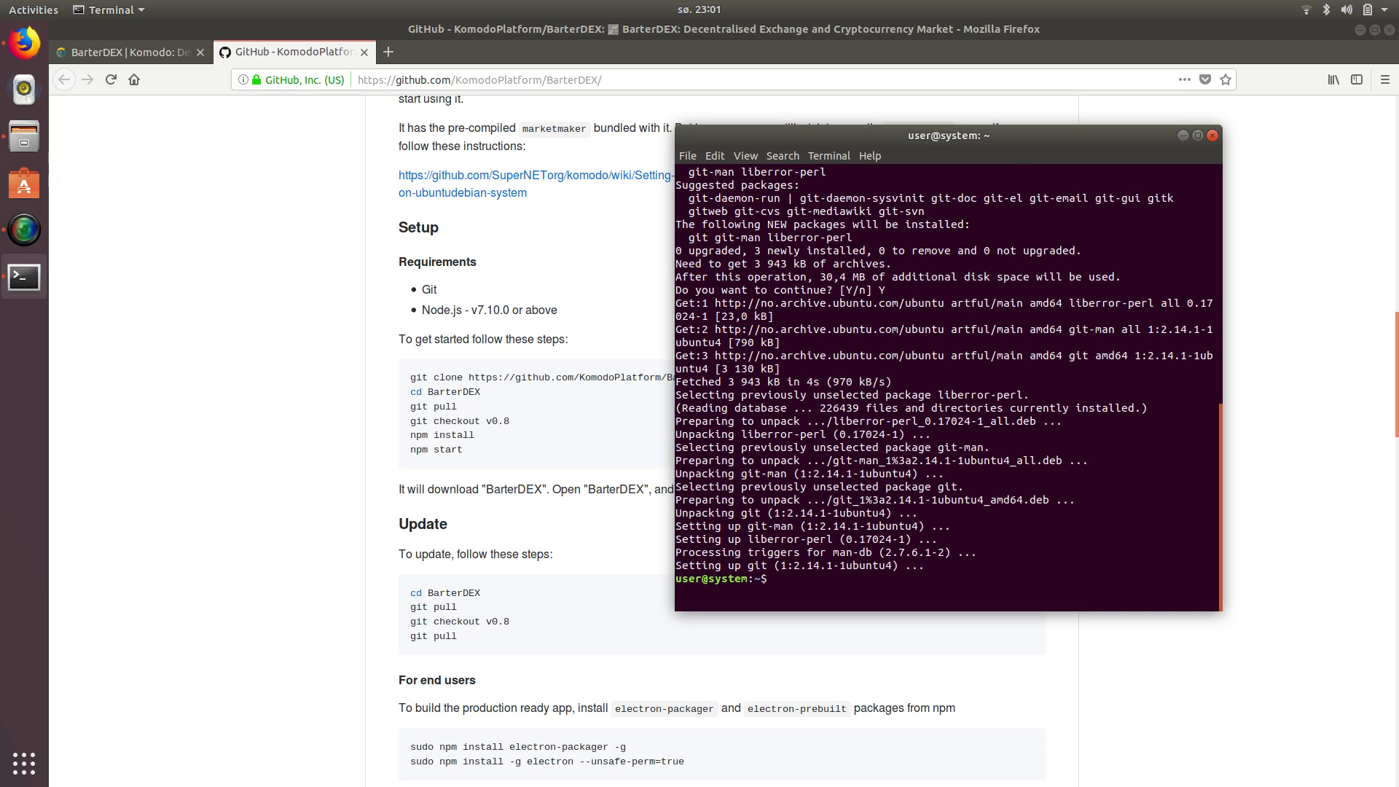
Install node.js with sudo apt install node.js, confirming with Y
type("sudo apt install node.js")
key("Return")
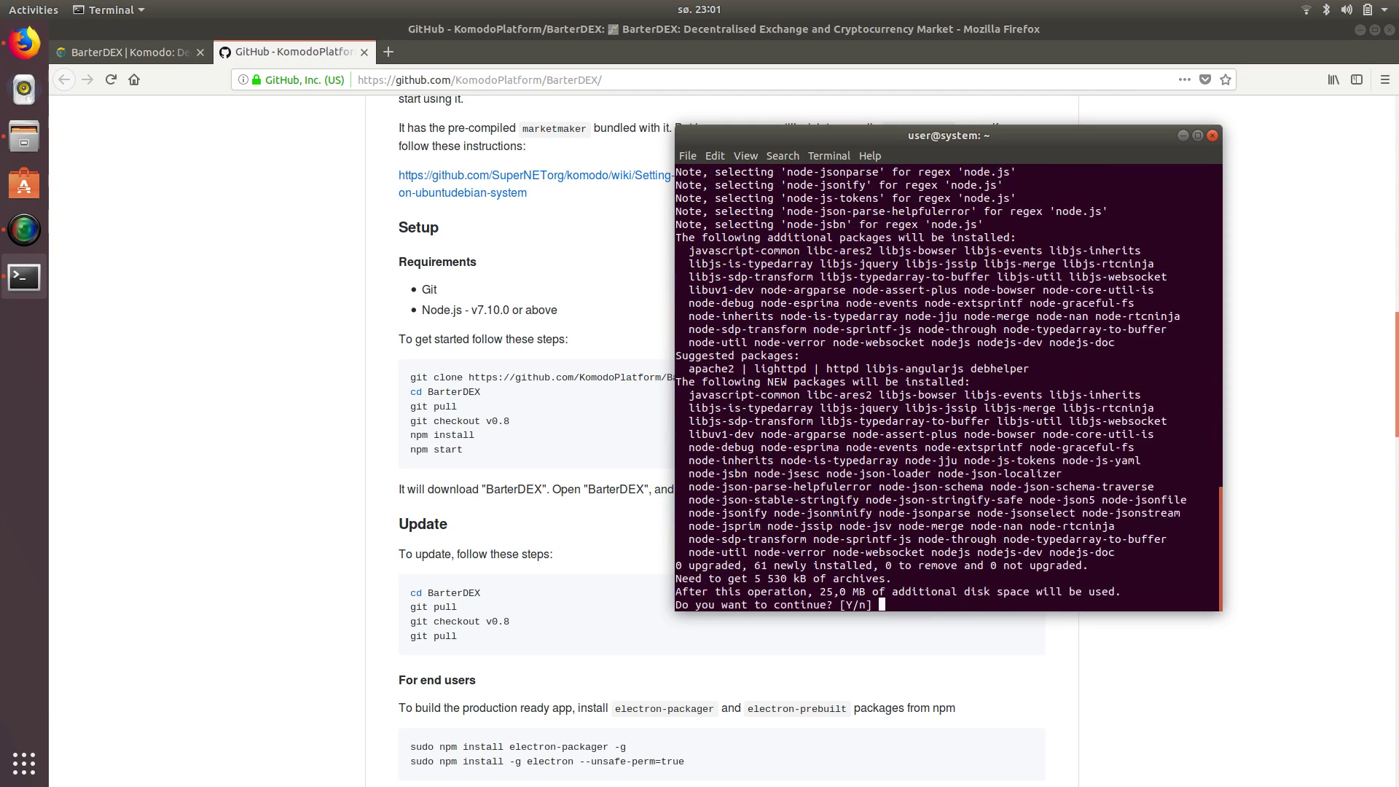
type("Y")
key("Return")
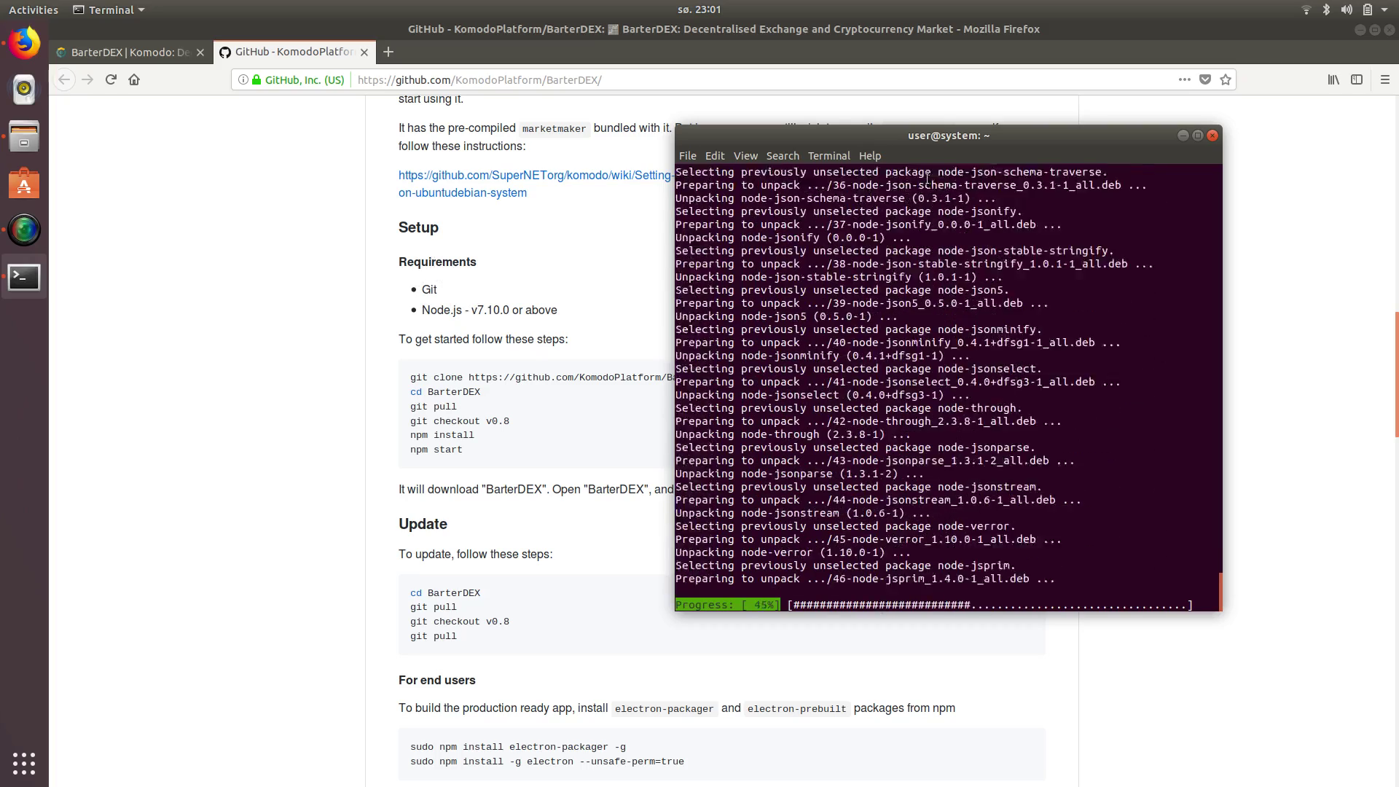
left_click_drag(1056, 143, 1129, 140)
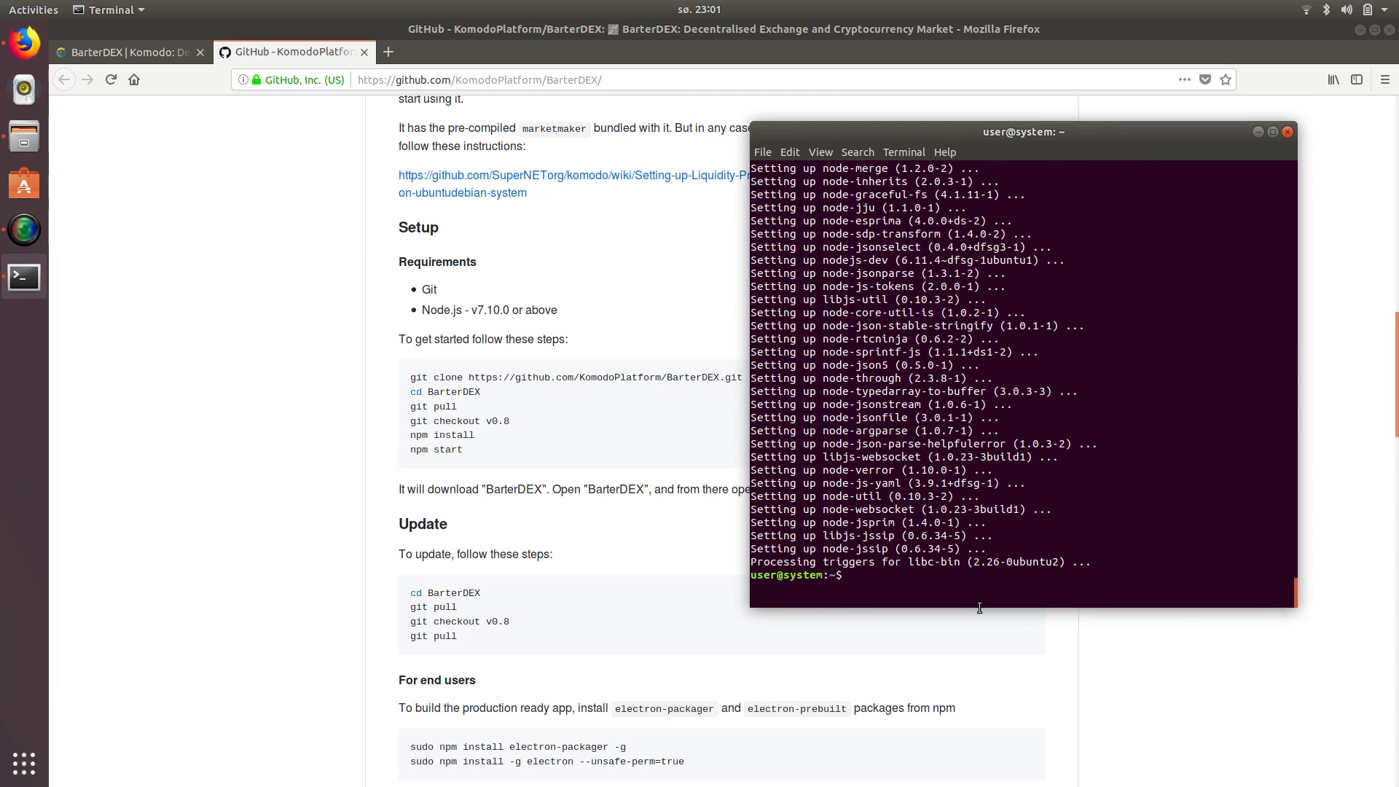
Install npm with sudo apt install npm, confirming with y
type("sudo apt install npm")
key("Return")
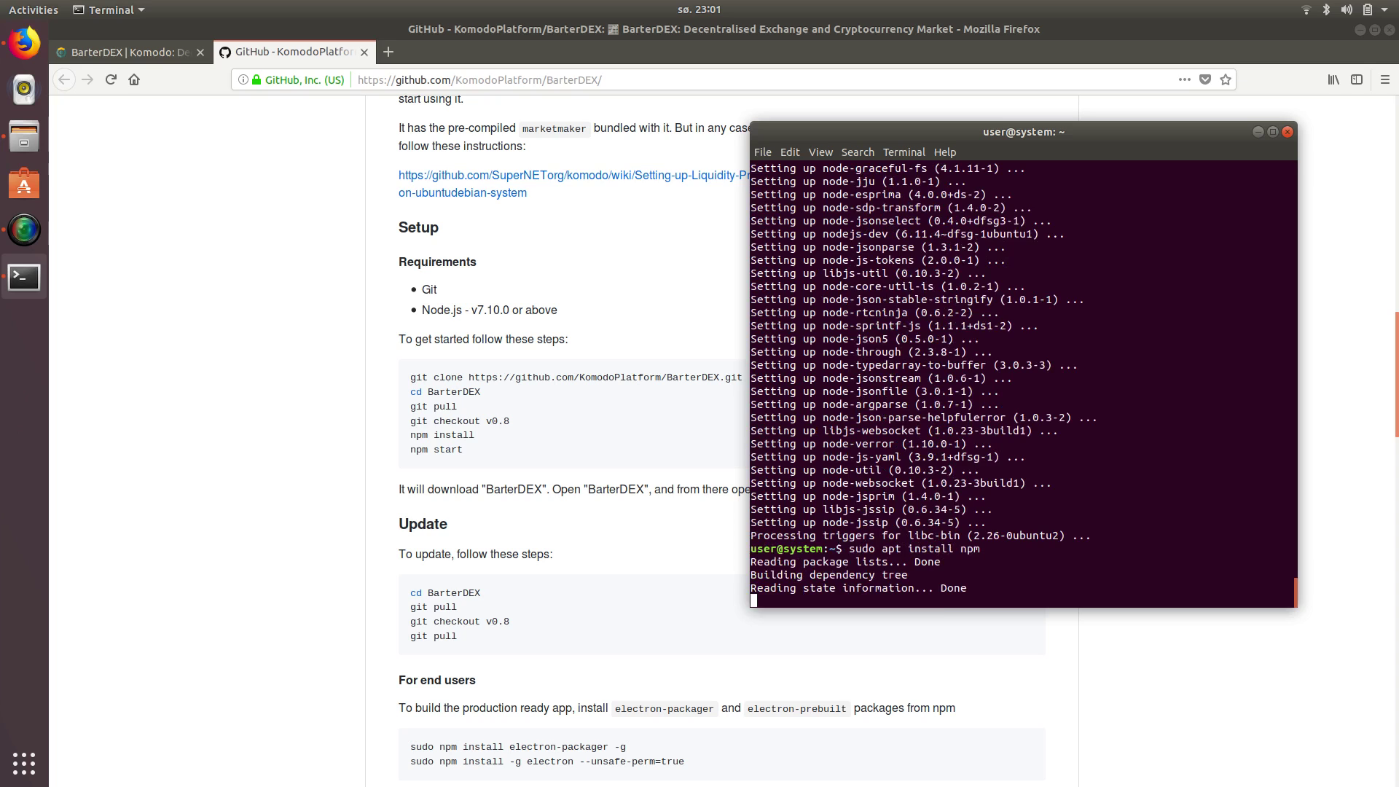
type("y")
key("Return")
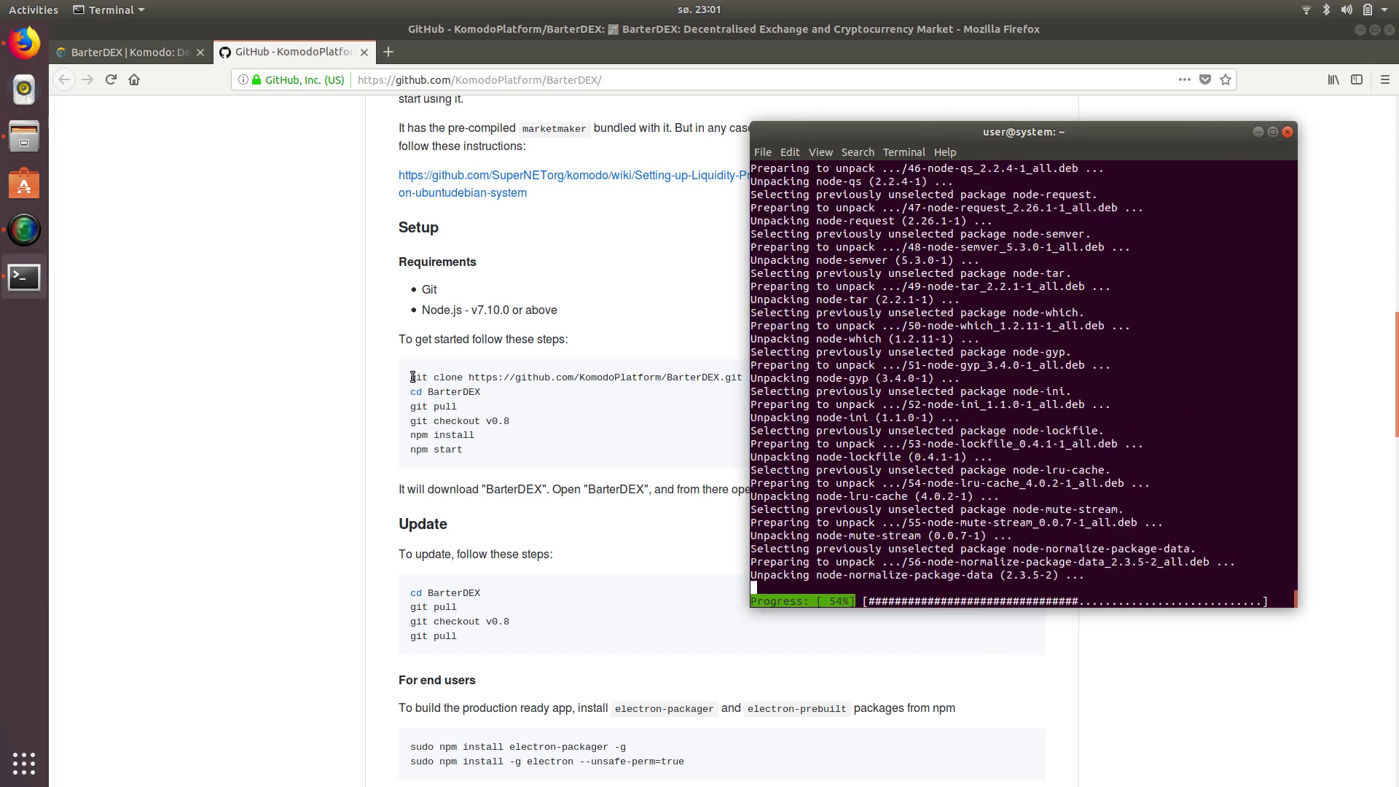
Copy the README's git clone command and bring the terminal back to the front
mouse_move(413, 379)
left_mouse_down()
mouse_move(763, 365)
mouse_move(745, 374)
left_mouse_up()
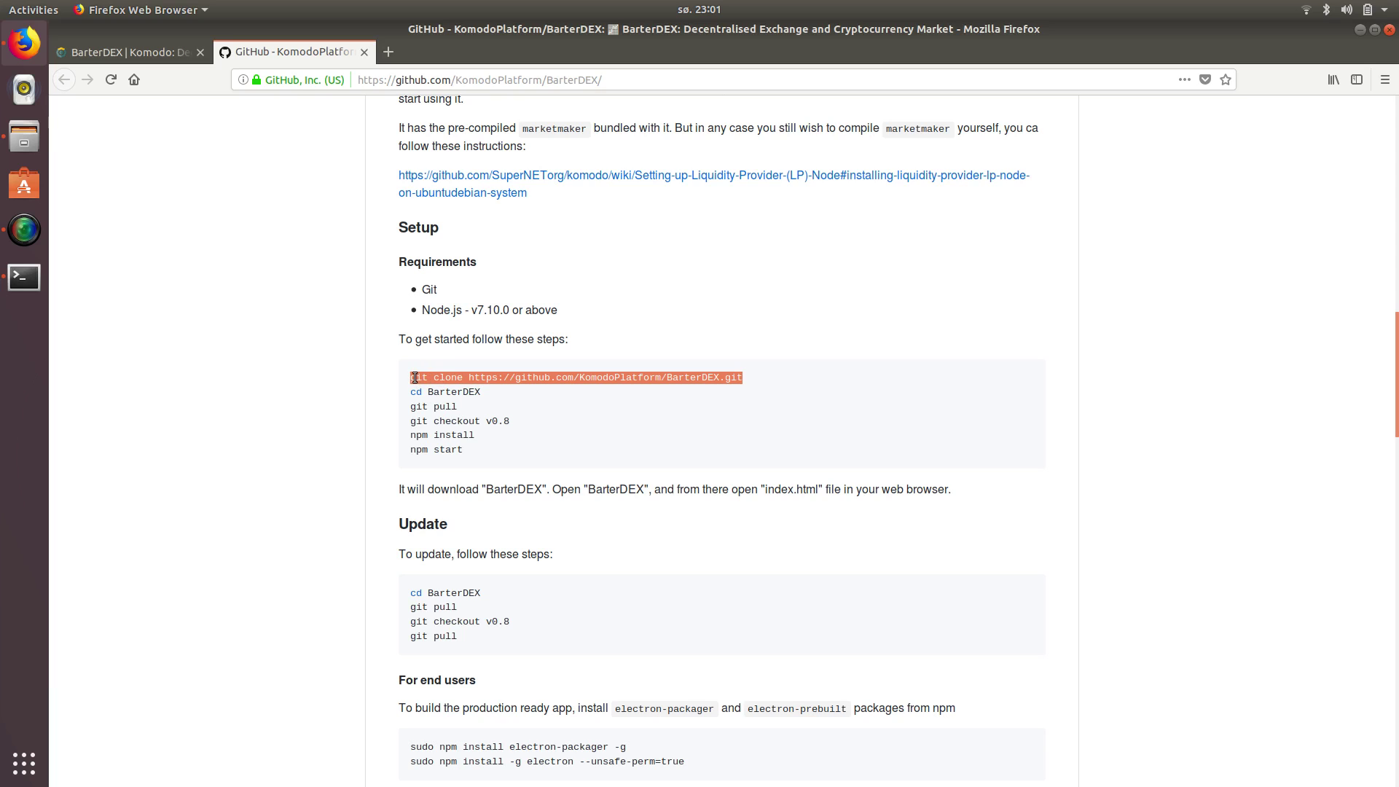
right_click(558, 379)
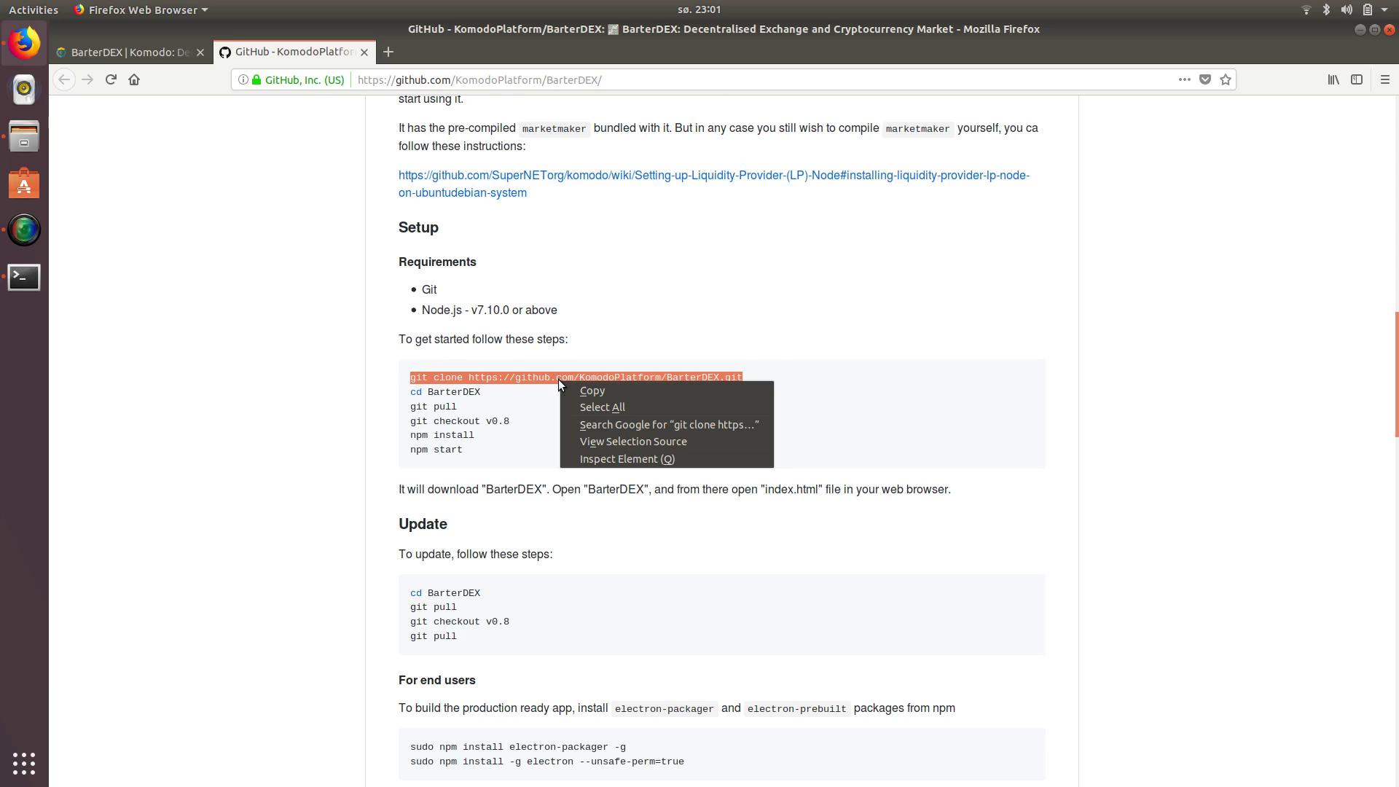
left_click(604, 391)
left_click(23, 277)
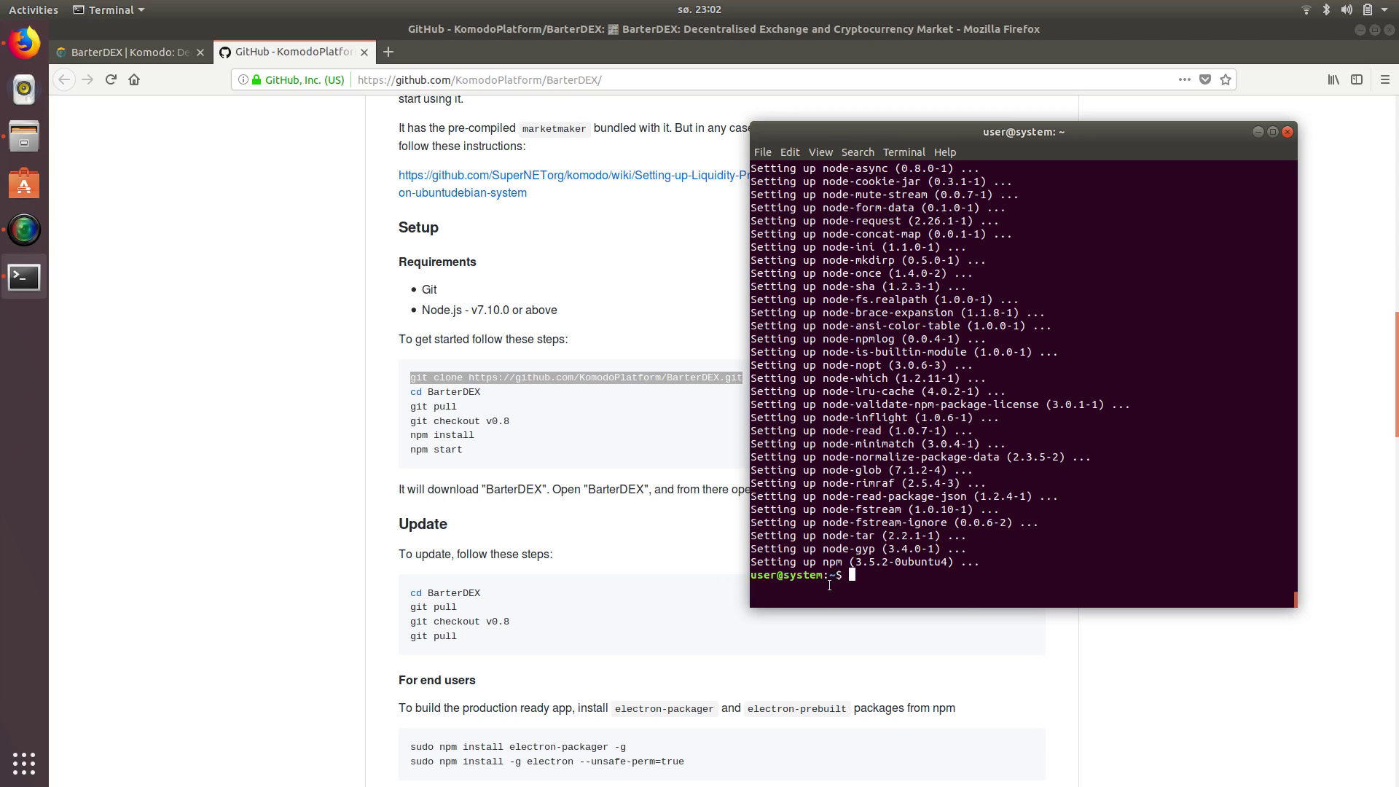
Paste and run the copied BarterDEX git clone command in the terminal
right_click(854, 574)
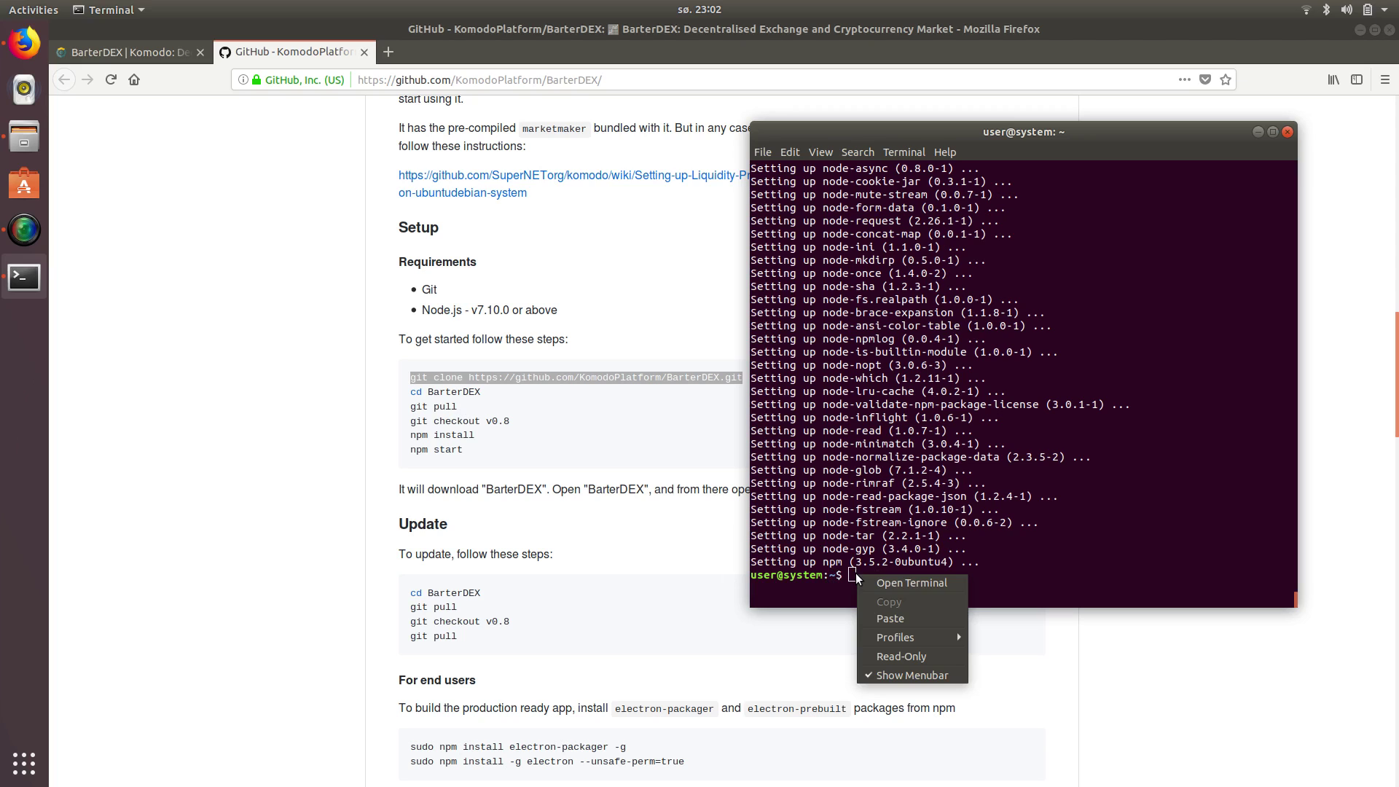
left_click(898, 618)
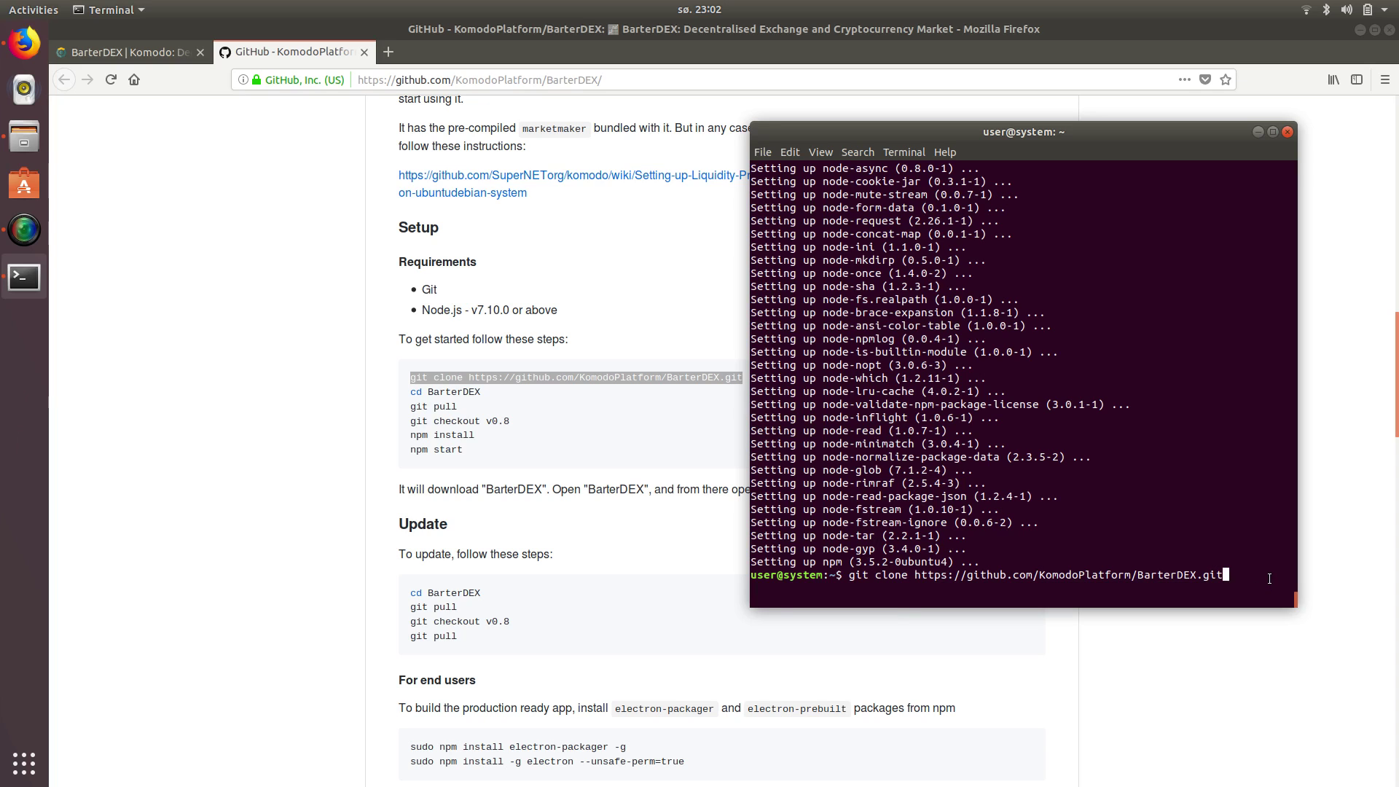
key("Return")
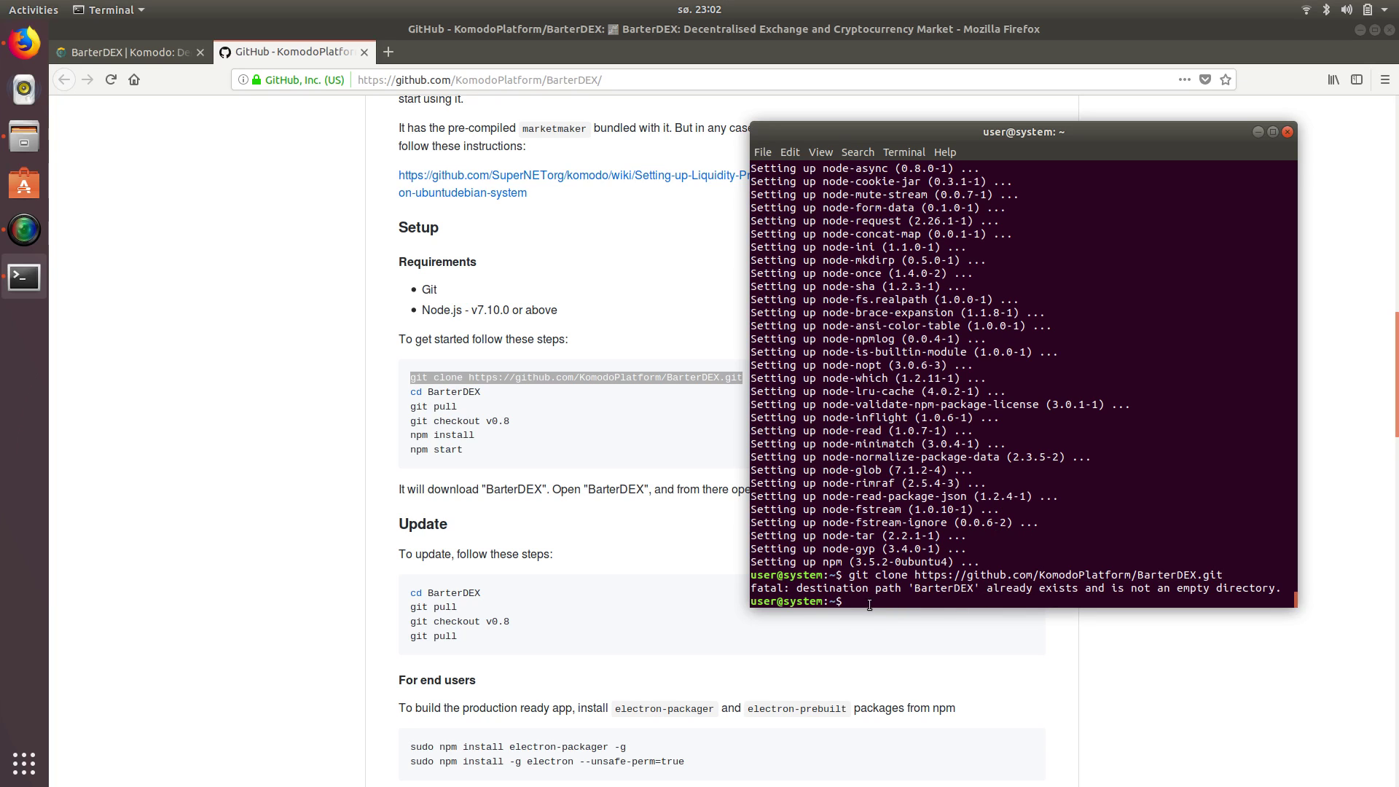
Delete the existing BarterDEX folder with sudo rm BarterDEX/ -r
type("sudo ")
type("remove")
key("BackSpace")
key("BackSpace")
key("BackSpace")
key("BackSpace")
key("BackSpace")
key("BackSpace")
type("rm BarterDEX/ -r")
key("Return")
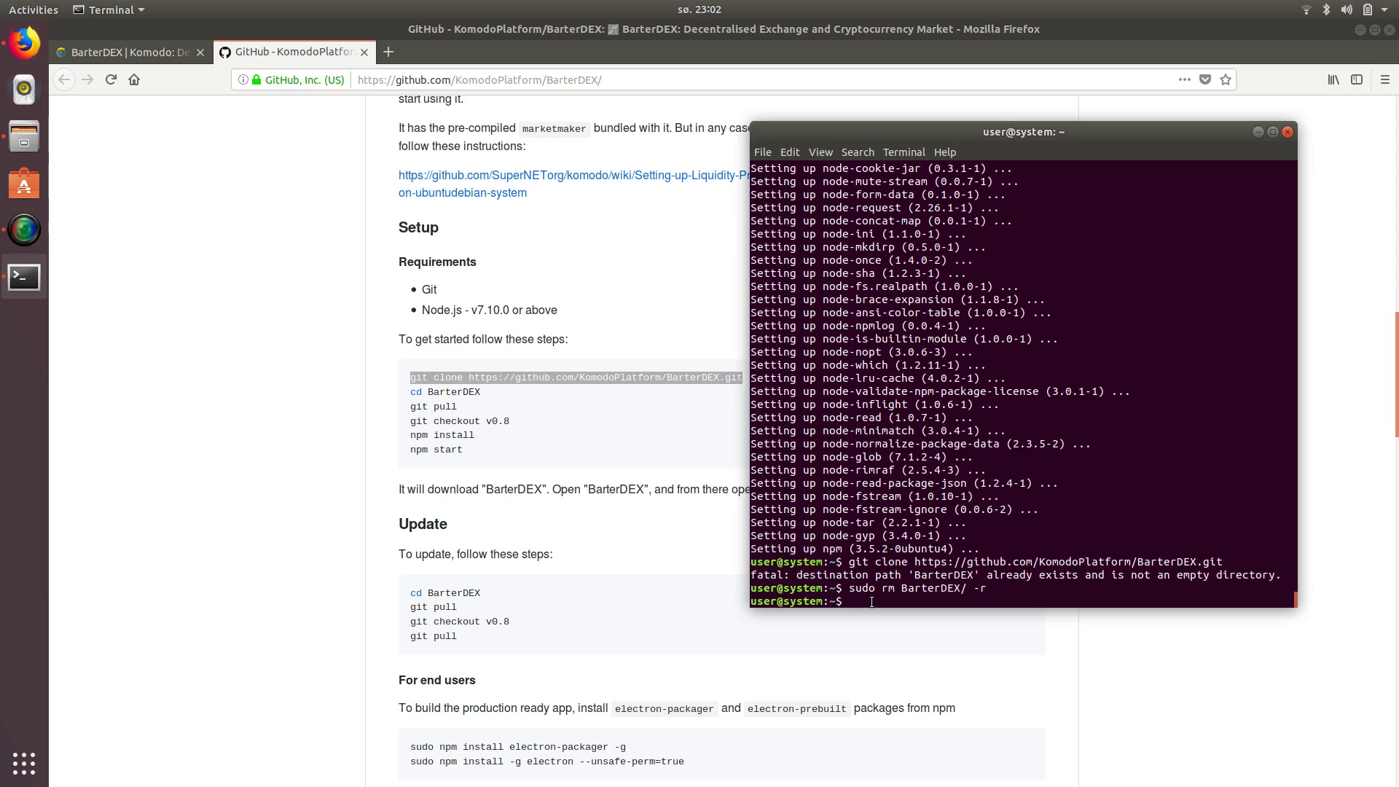
Clear the terminal and rerun the BarterDEX git clone command
type("clear")
key("Return")
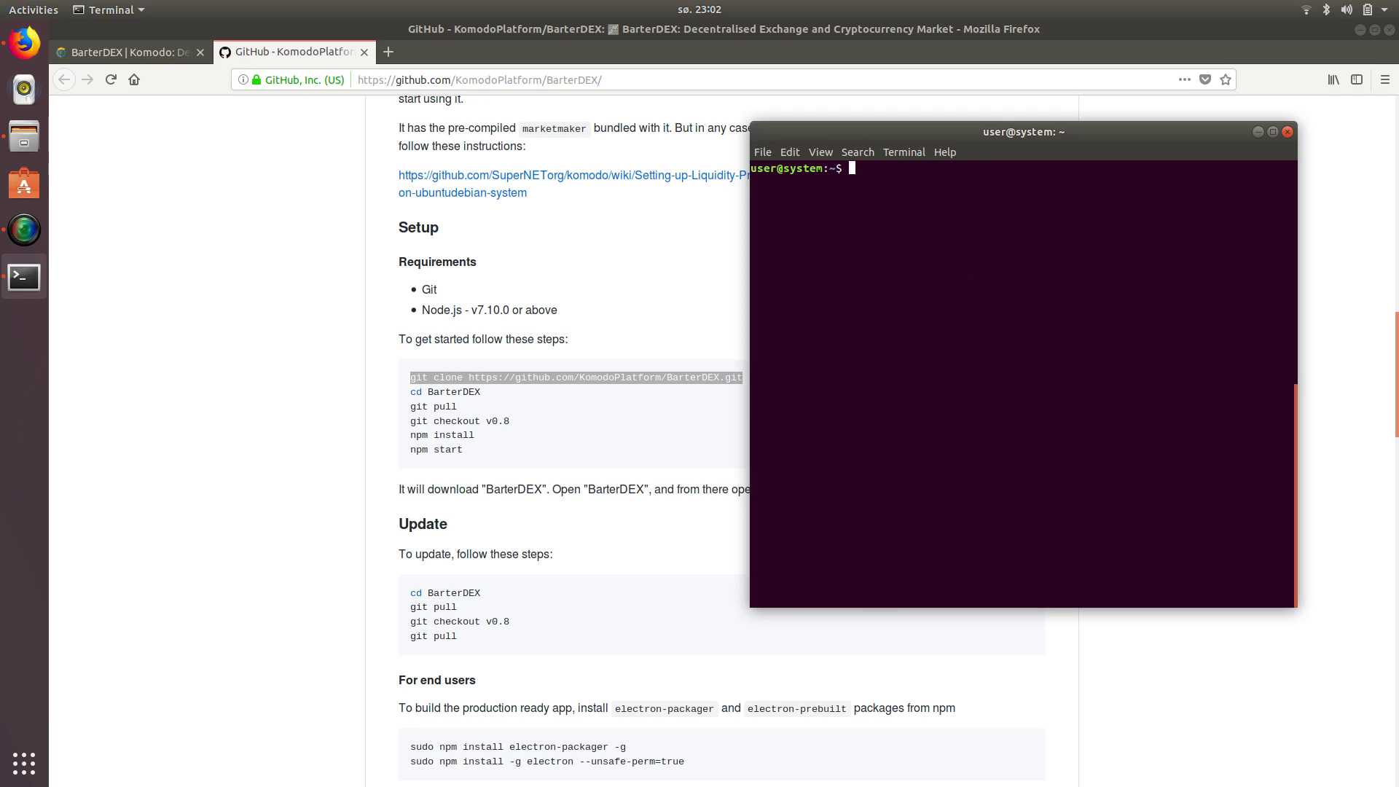
key("Up")
key("Up")
key("Up")
key("Return")
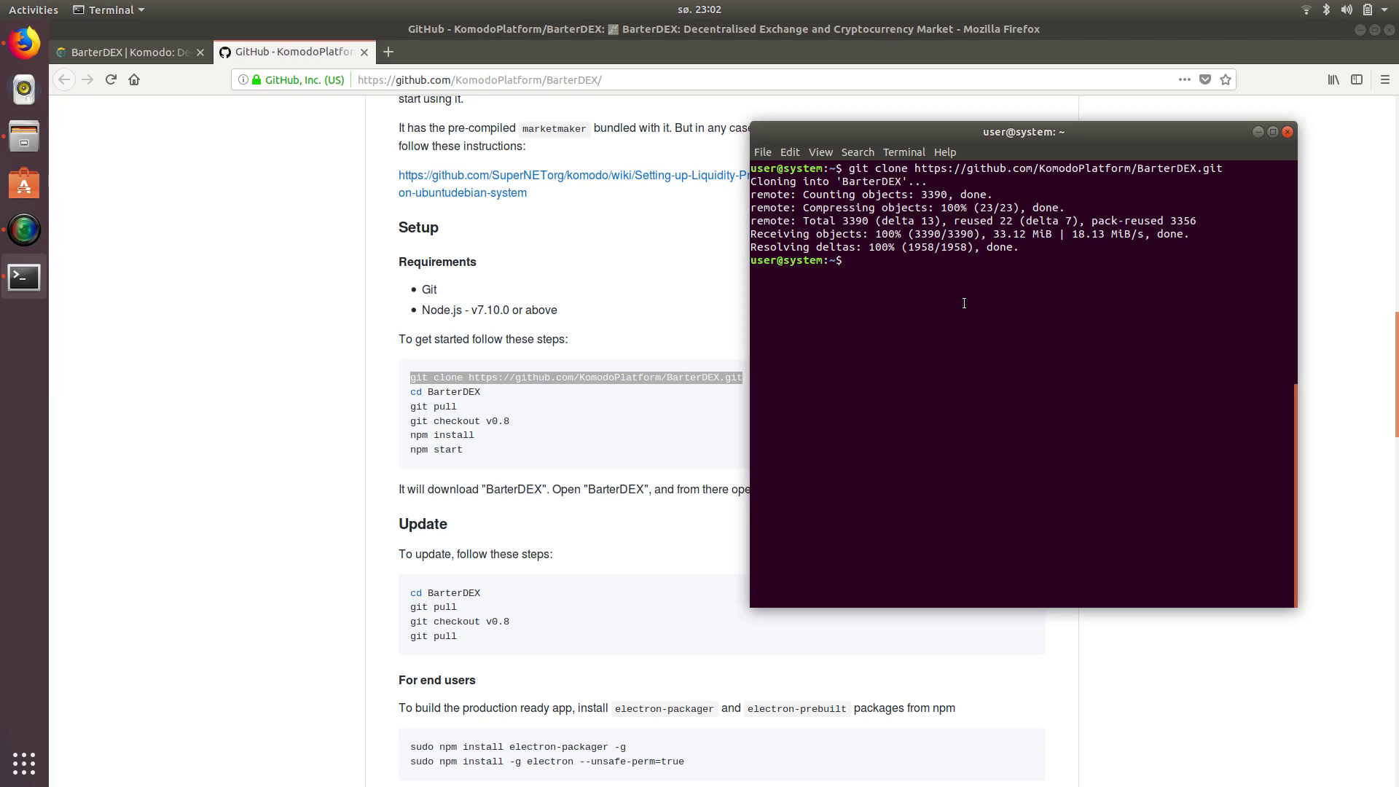
Enter the BarterDEX folder, run git pull, and check out branch v0.8
type("cd Bar")
key("Tab")
key("Return")
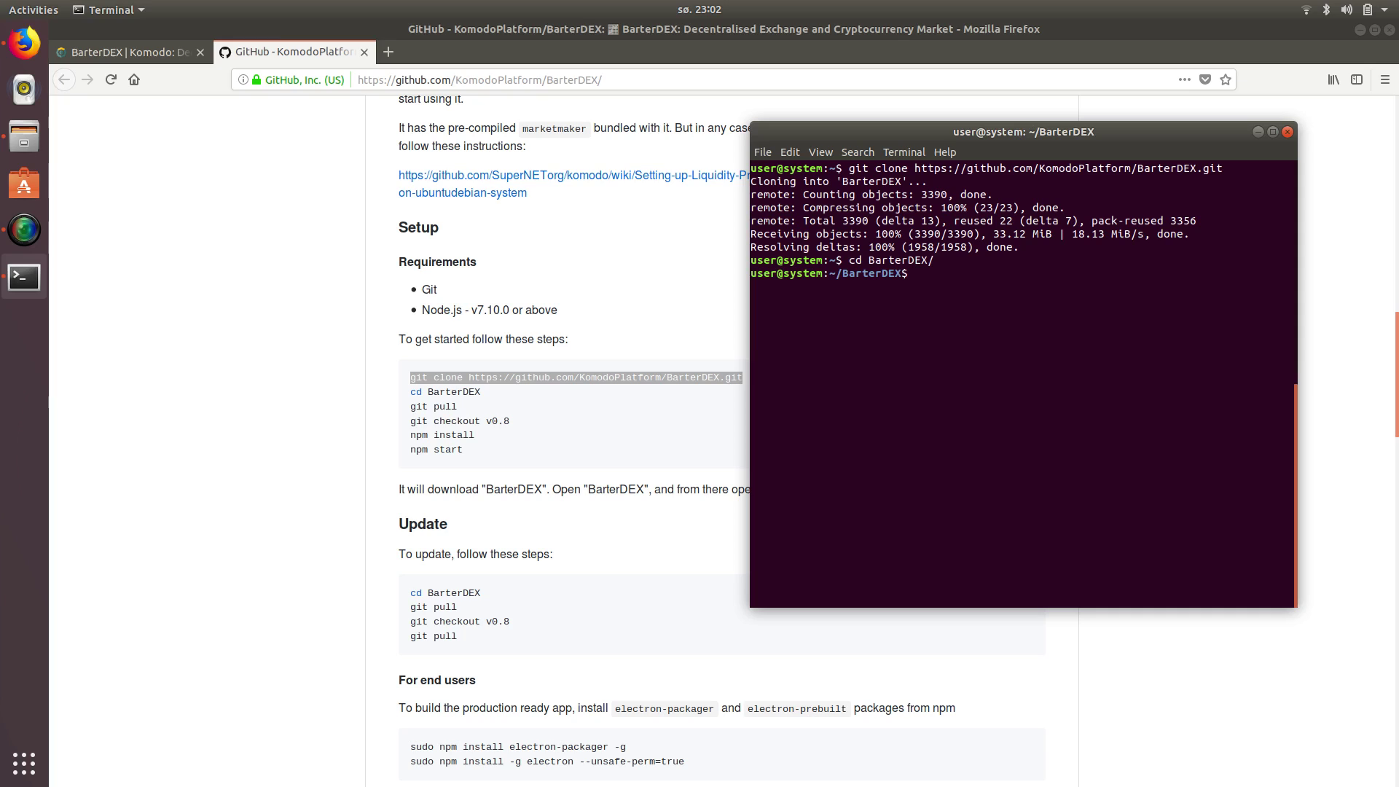
type("git pull")
key("Return")
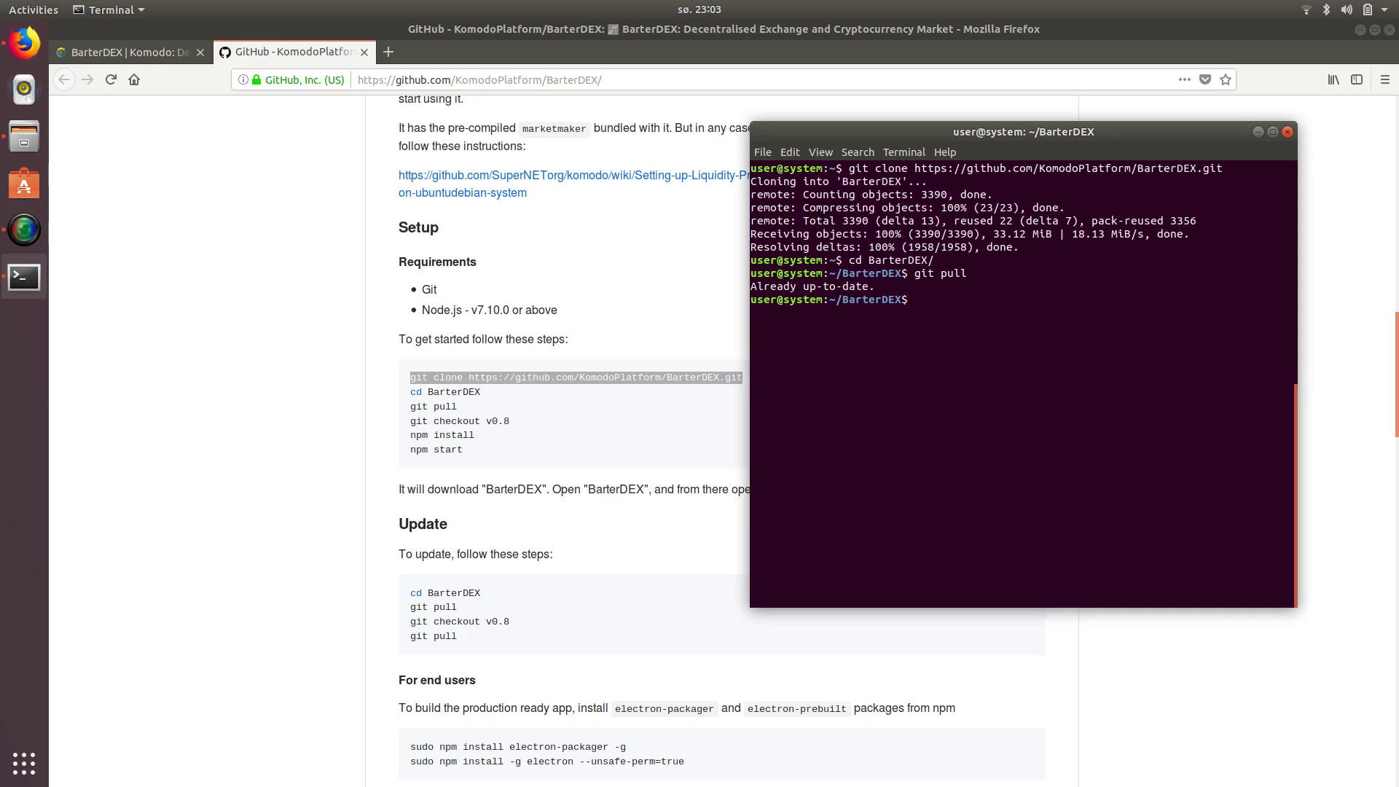
type("git checkout v0.8")
key("Return")
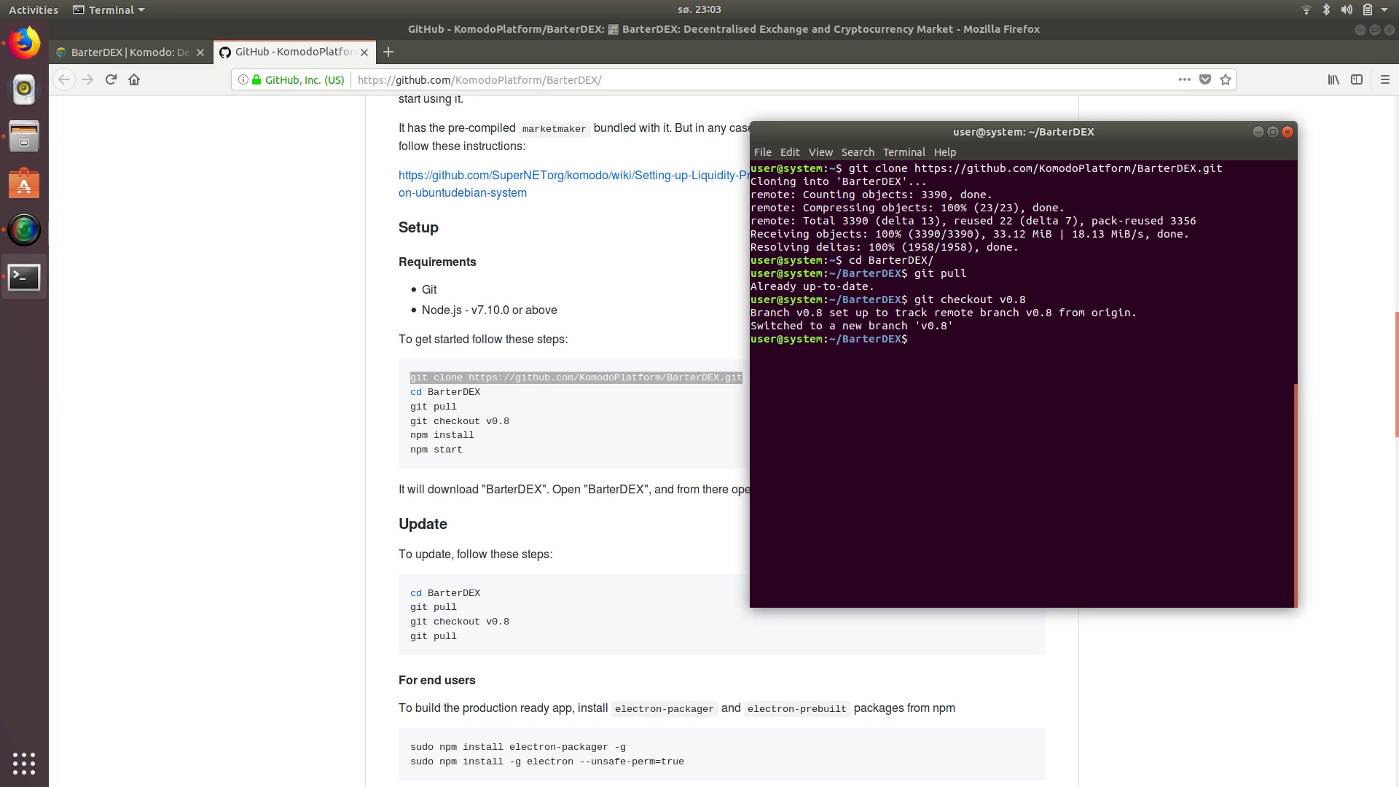
type("npm install")
Install BarterDEX's npm dependencies, then launch the v0.8.4-rc app with npm start
key("Return")
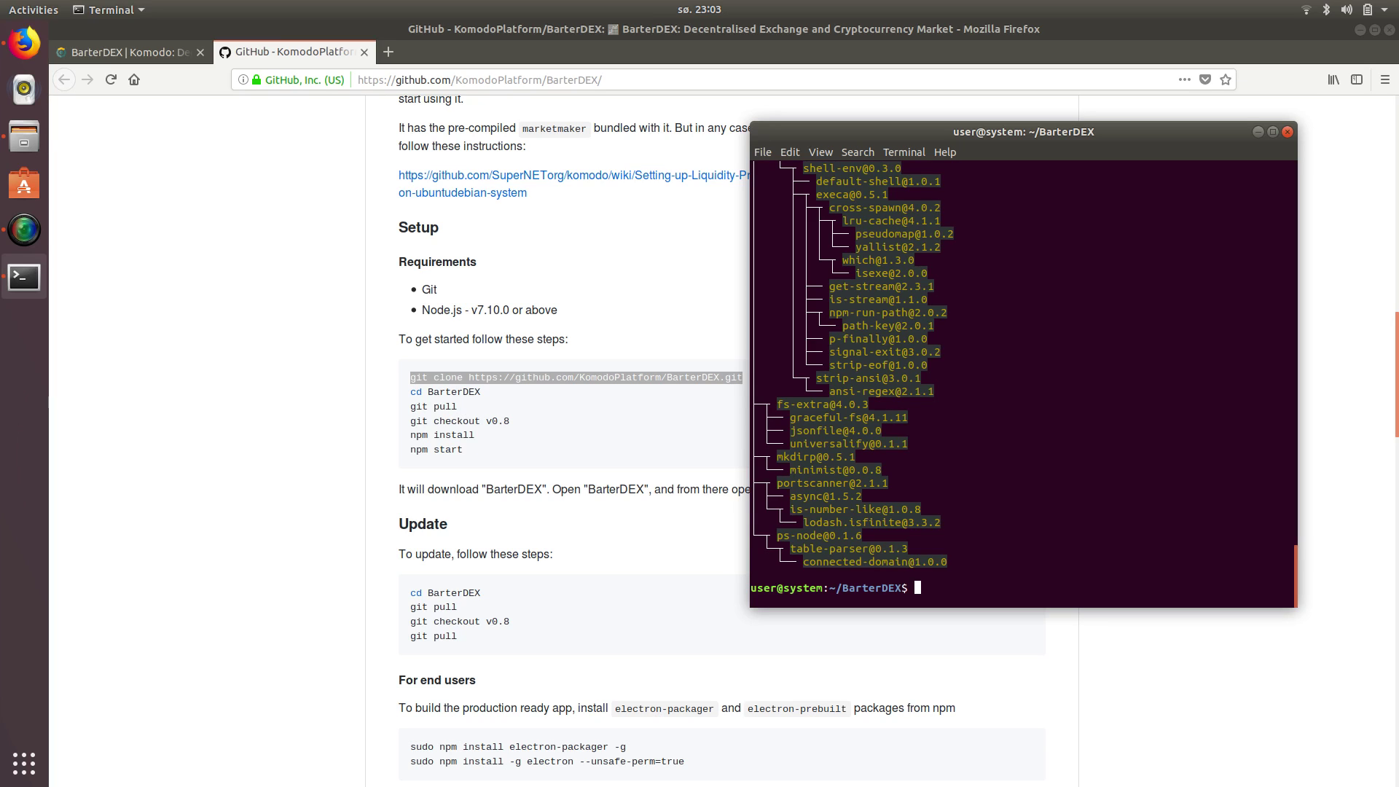
type("npm start")
key("Return")
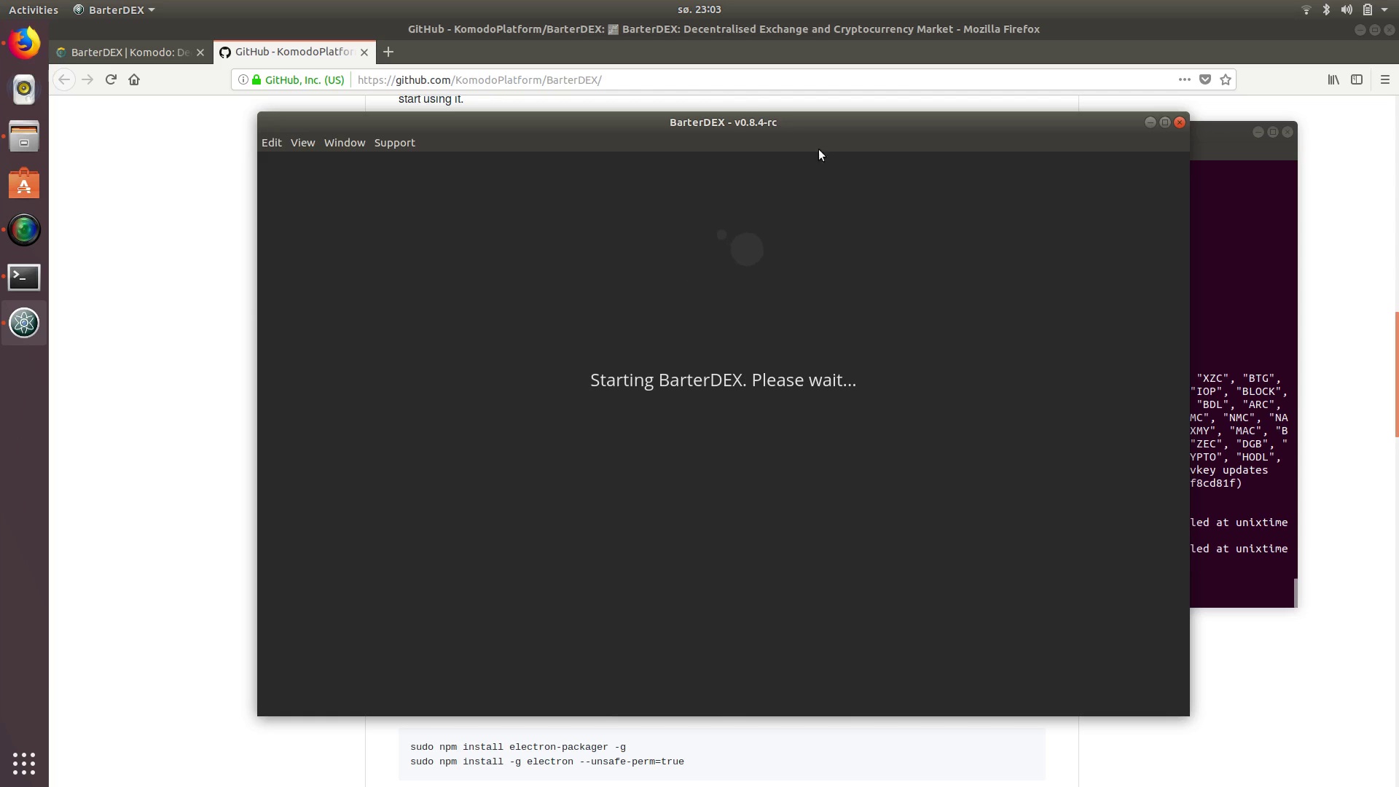
Arrange the BarterDEX and terminal windows side by side, with BarterDEX in front
left_click_drag(799, 121, 681, 77)
left_click_drag(1144, 133, 1156, 136)
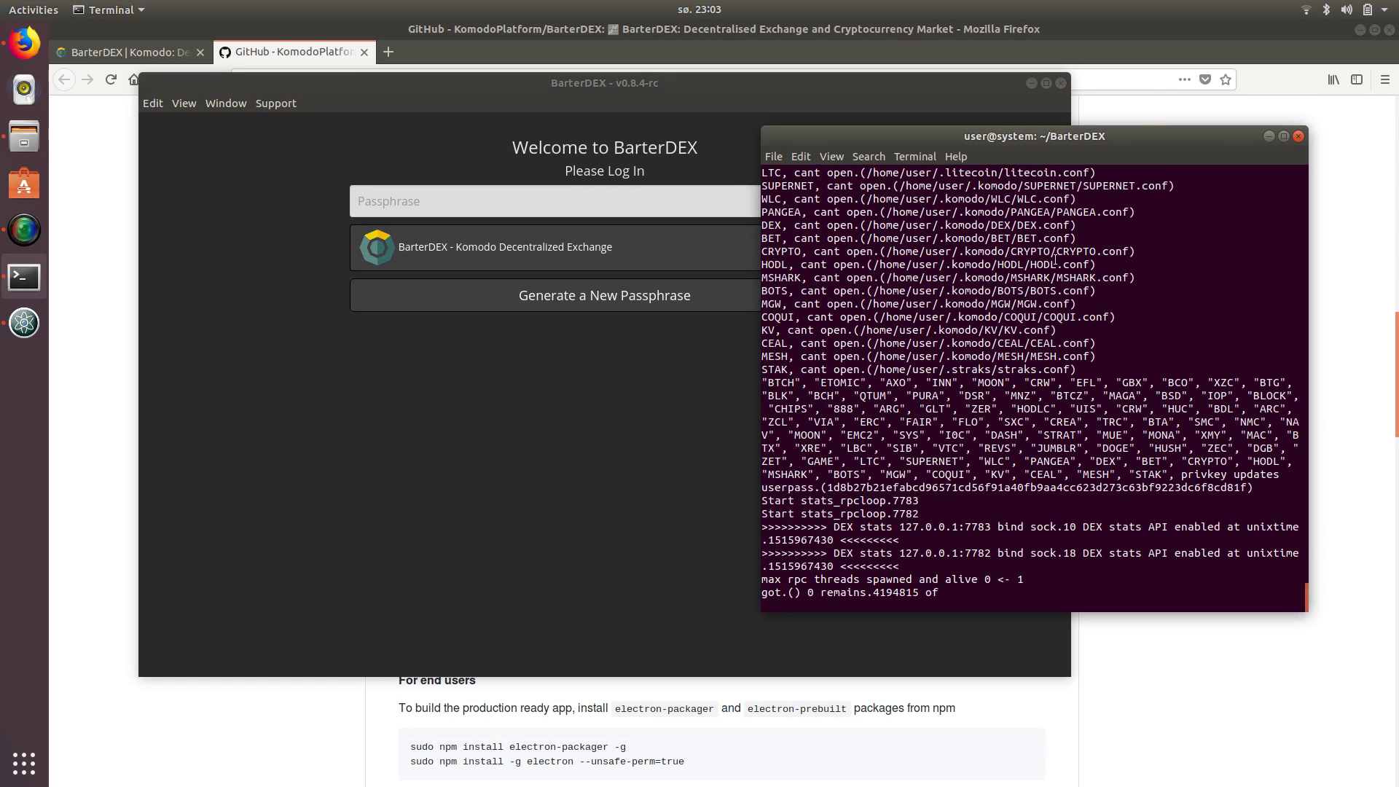
left_click_drag(1056, 139, 1086, 88)
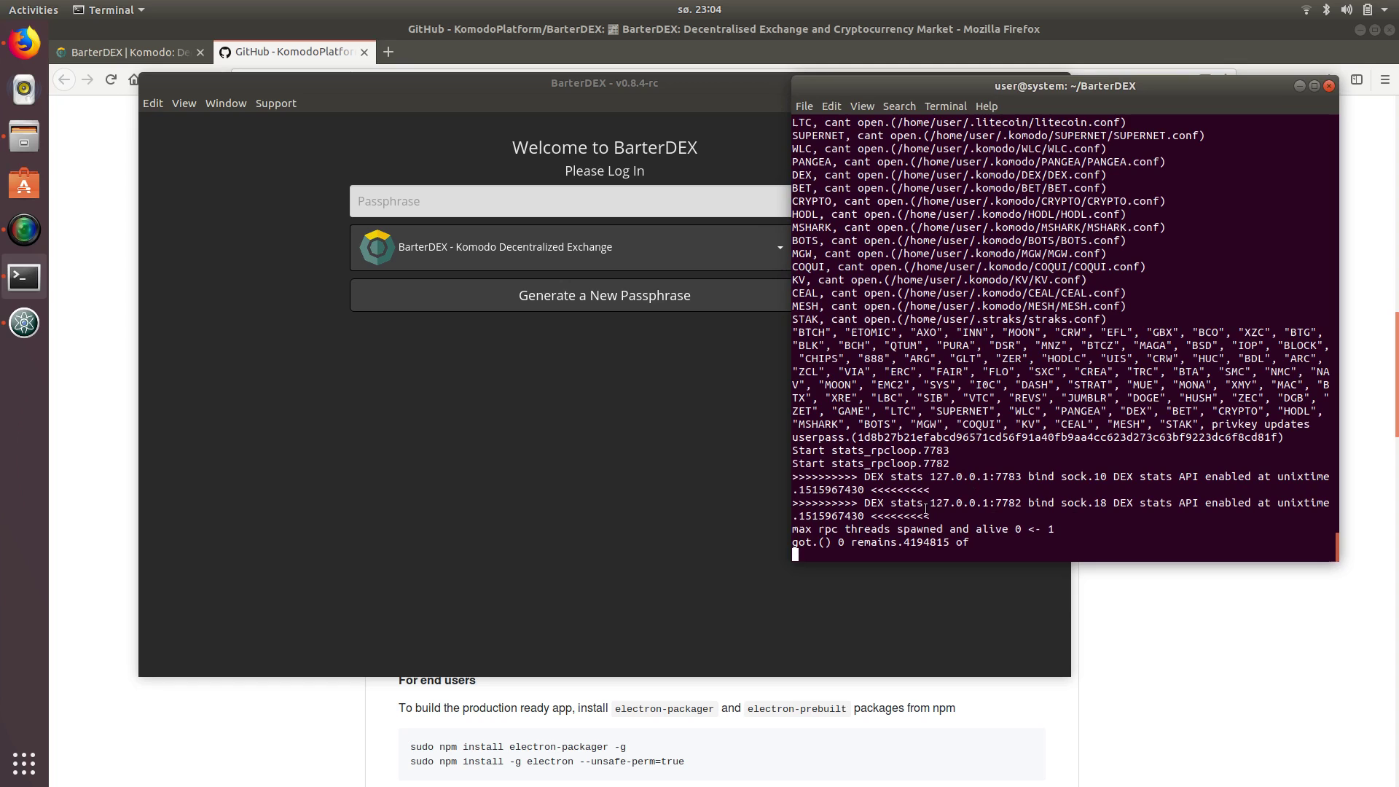
left_click(551, 201)
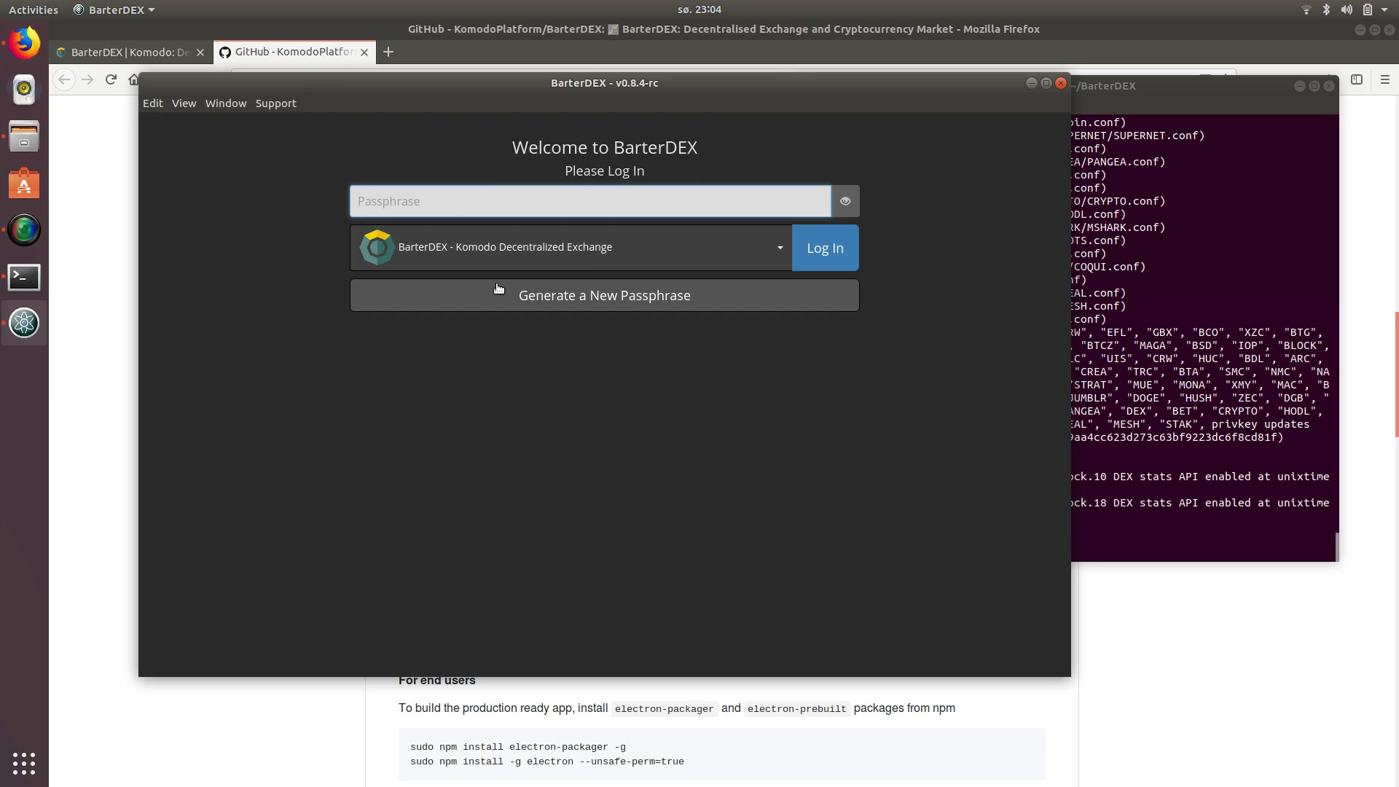
Generate a new passphrase, paste it into Verify Passphrase, and log in with it
left_click(632, 306)
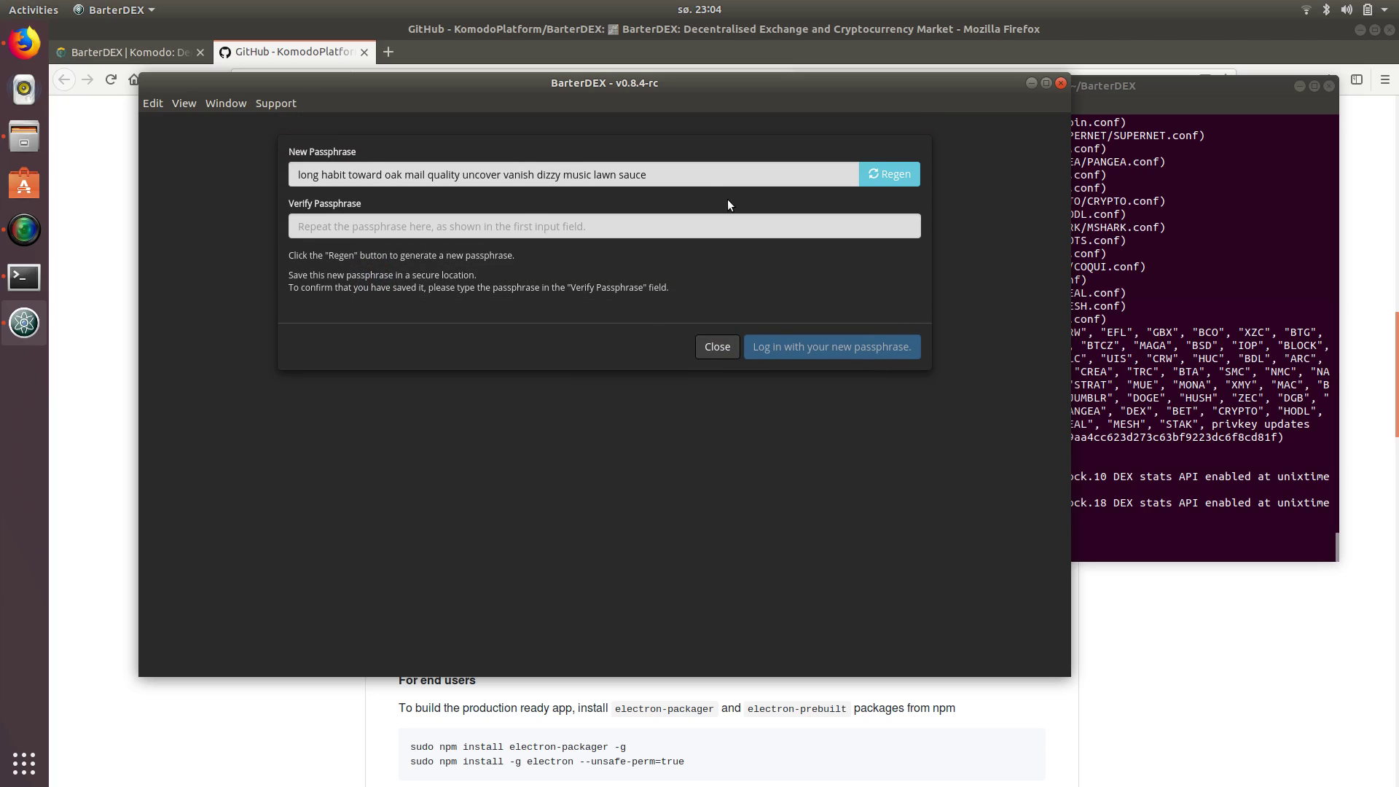
left_click_drag(667, 176, 140, 123)
key("ctrl+c")
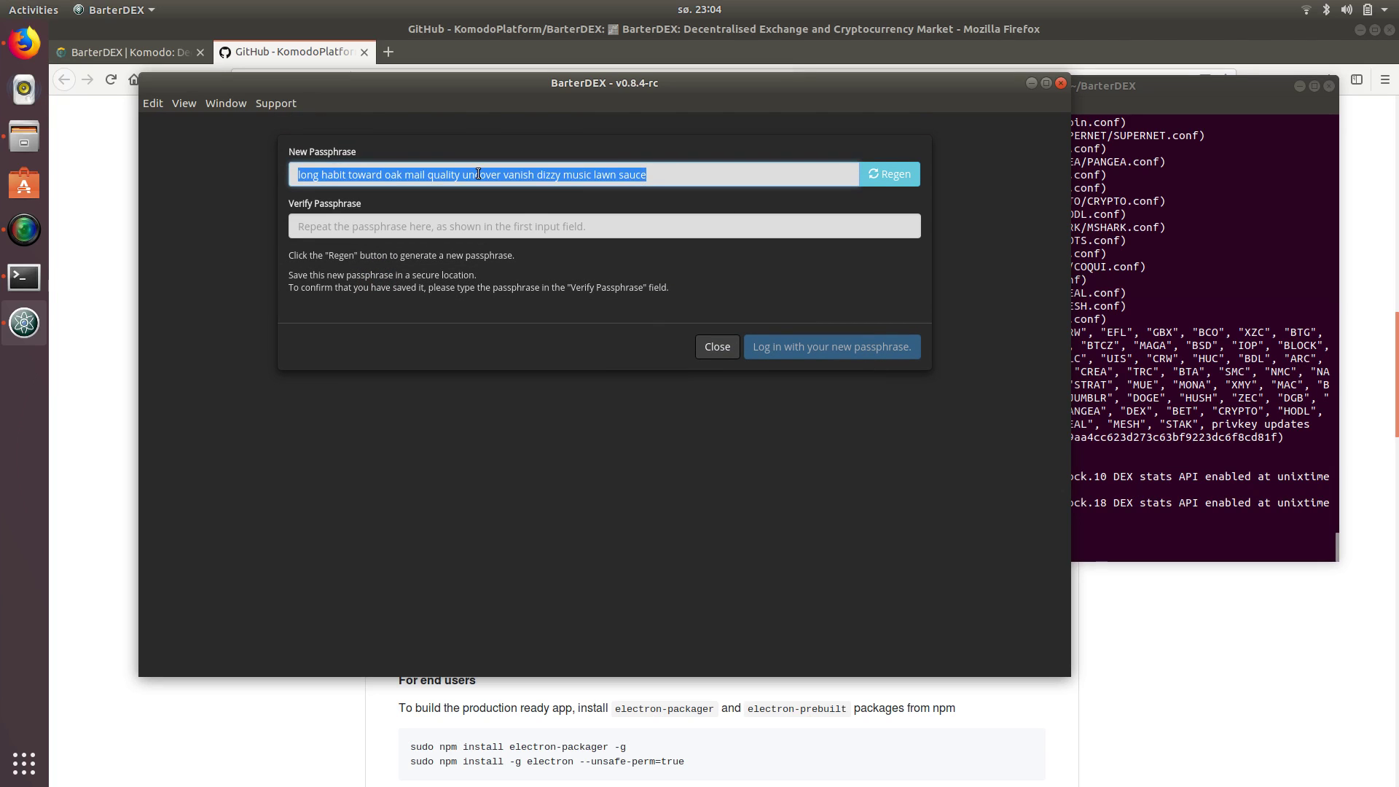
left_click(420, 228)
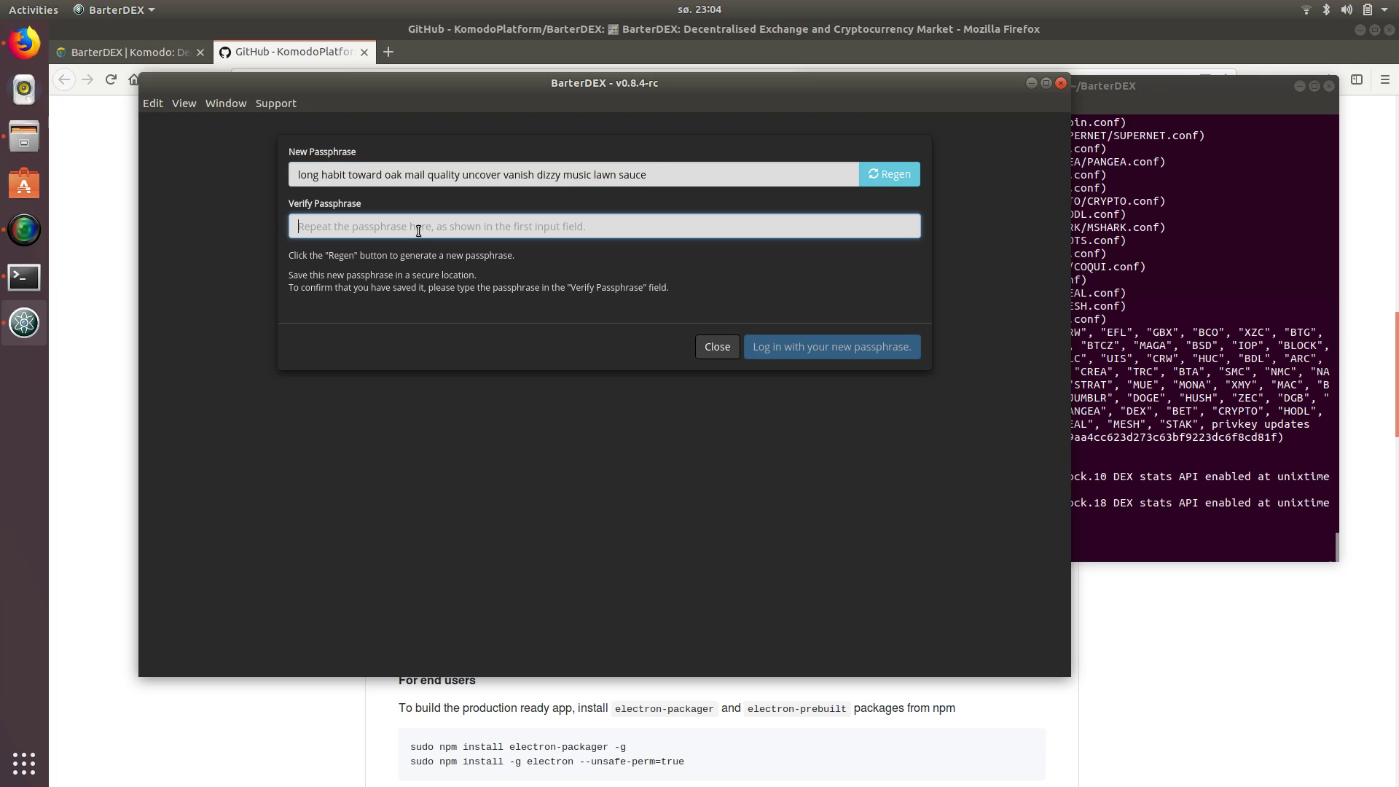
key("ctrl+v")
left_click(812, 348)
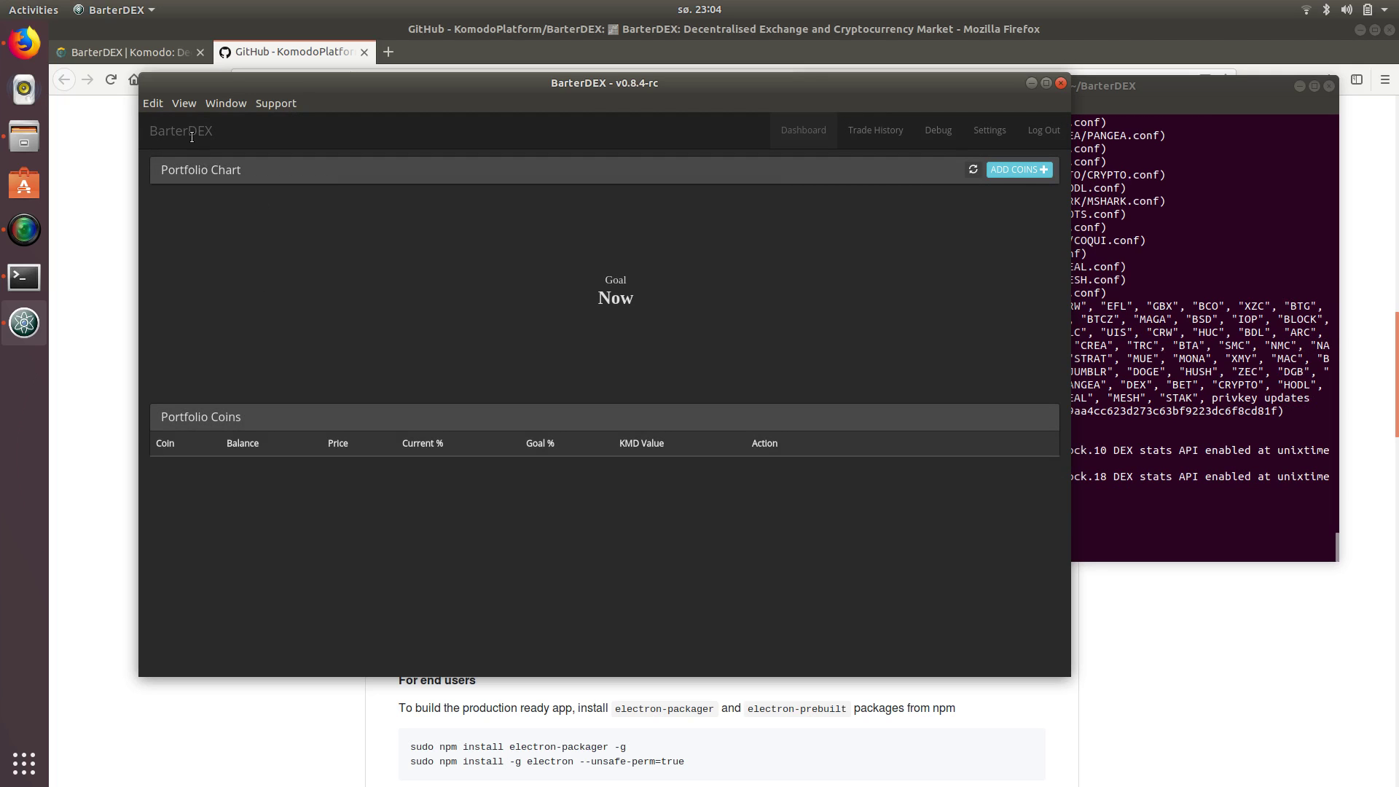
left_click_drag(599, 83, 623, 114)
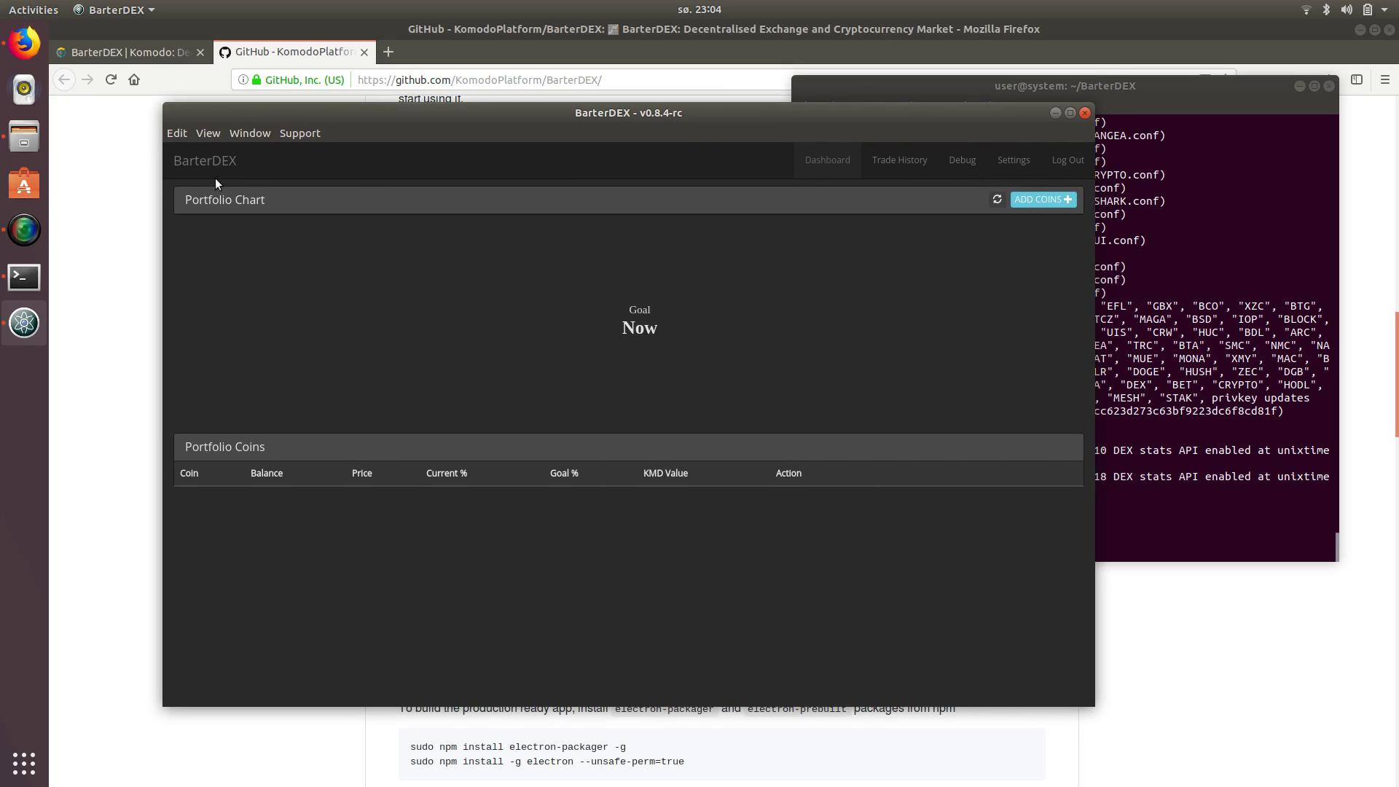
Try enabling Komodo (KMD) in native mode, check the GitHub README, and dismiss the missing-installation error
left_click(1050, 203)
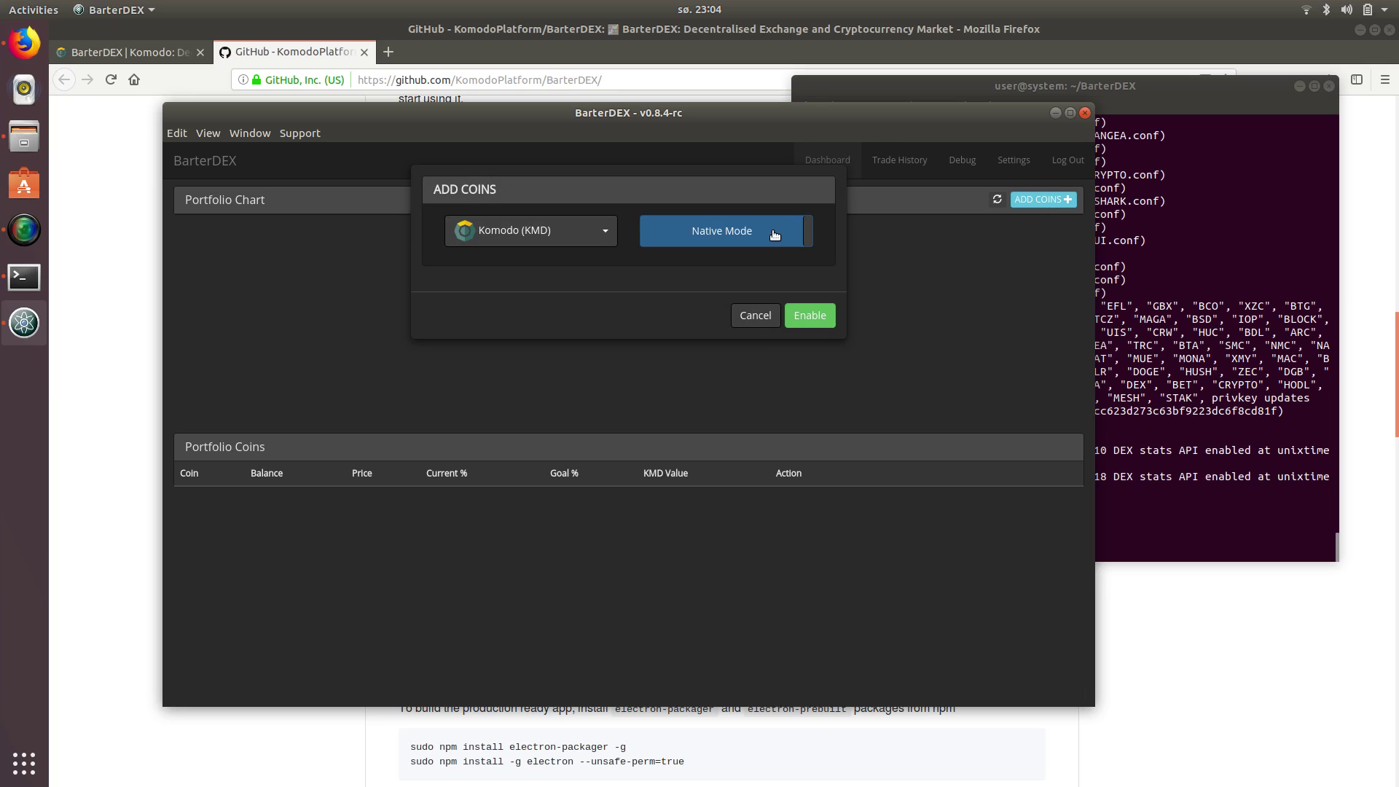
left_click(809, 315)
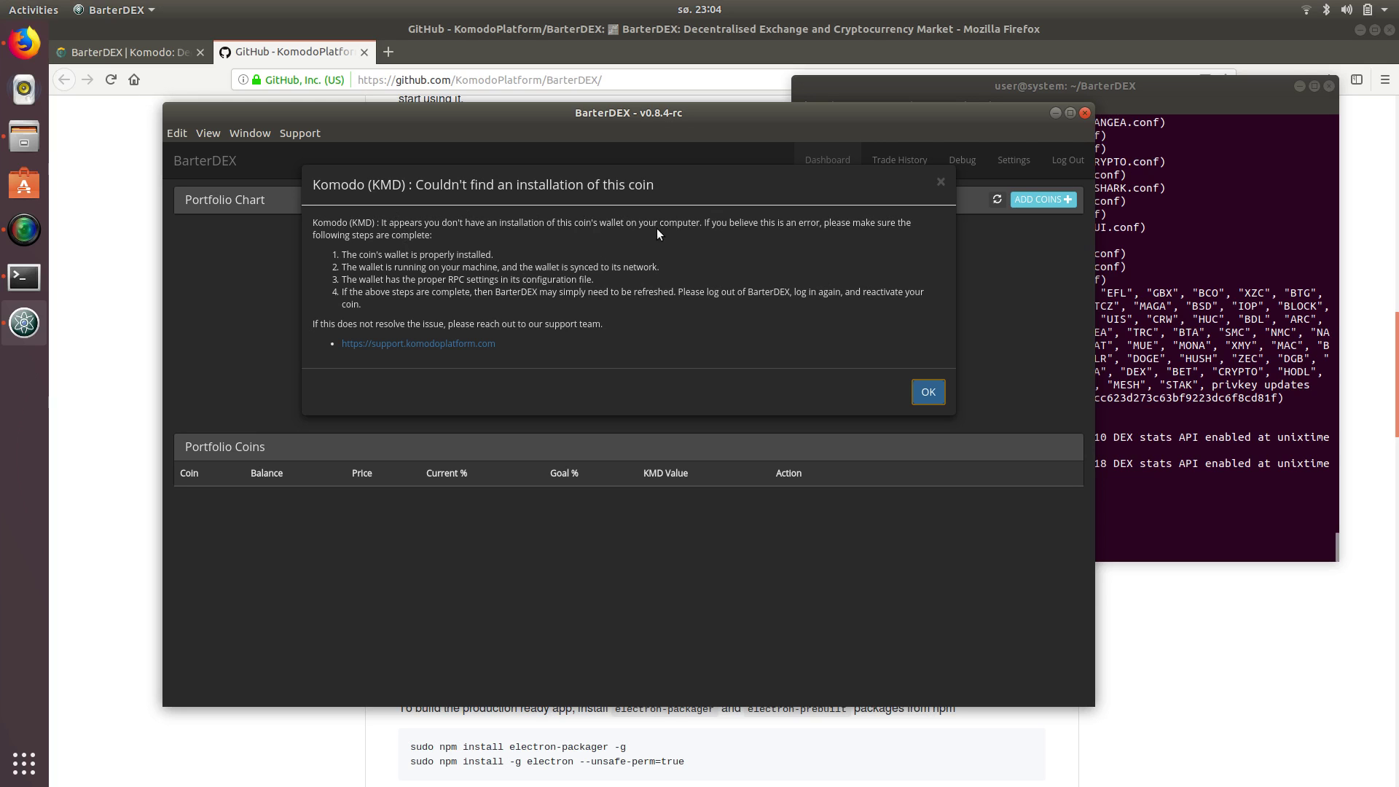
left_click(260, 50)
scroll(373, 355, "down", 5)
scroll(352, 356, "down", 5)
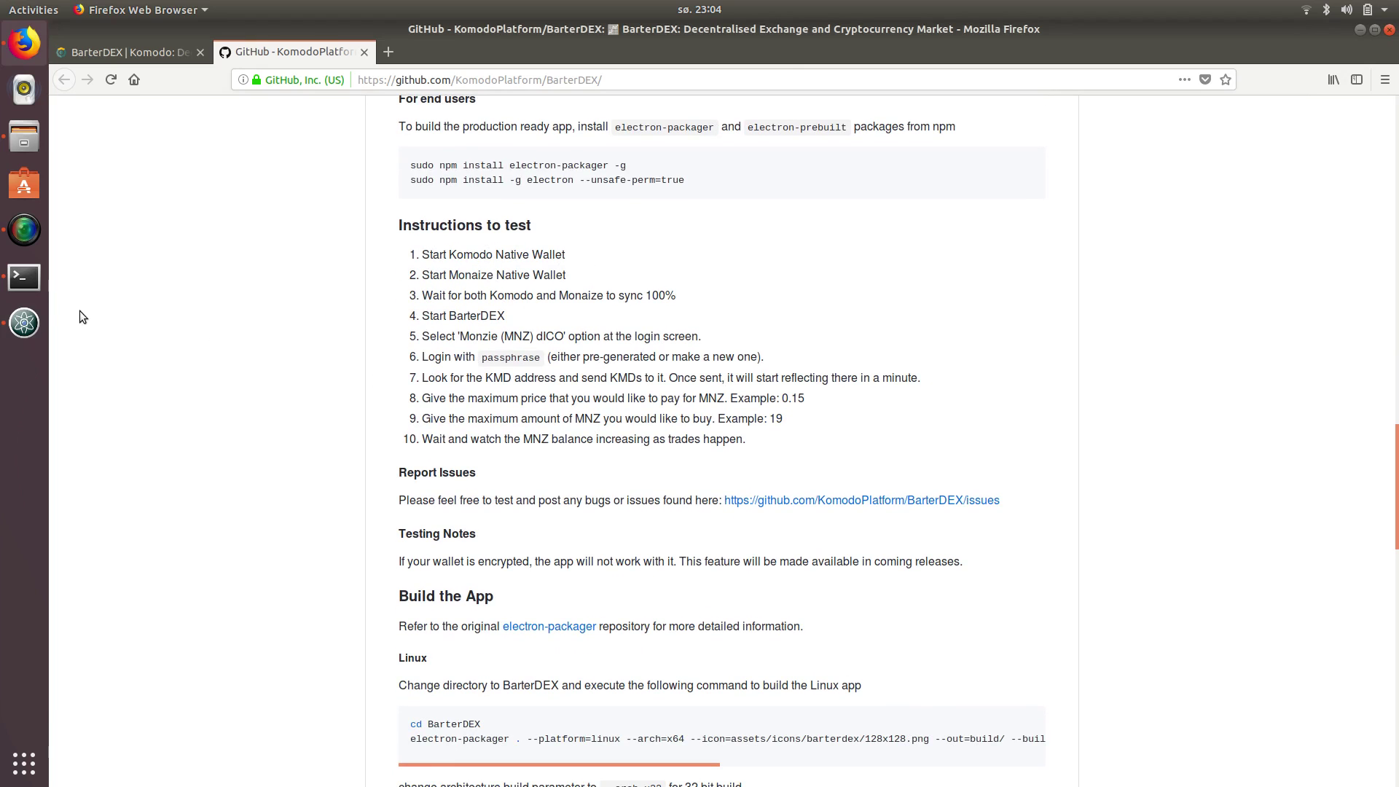
left_click(24, 323)
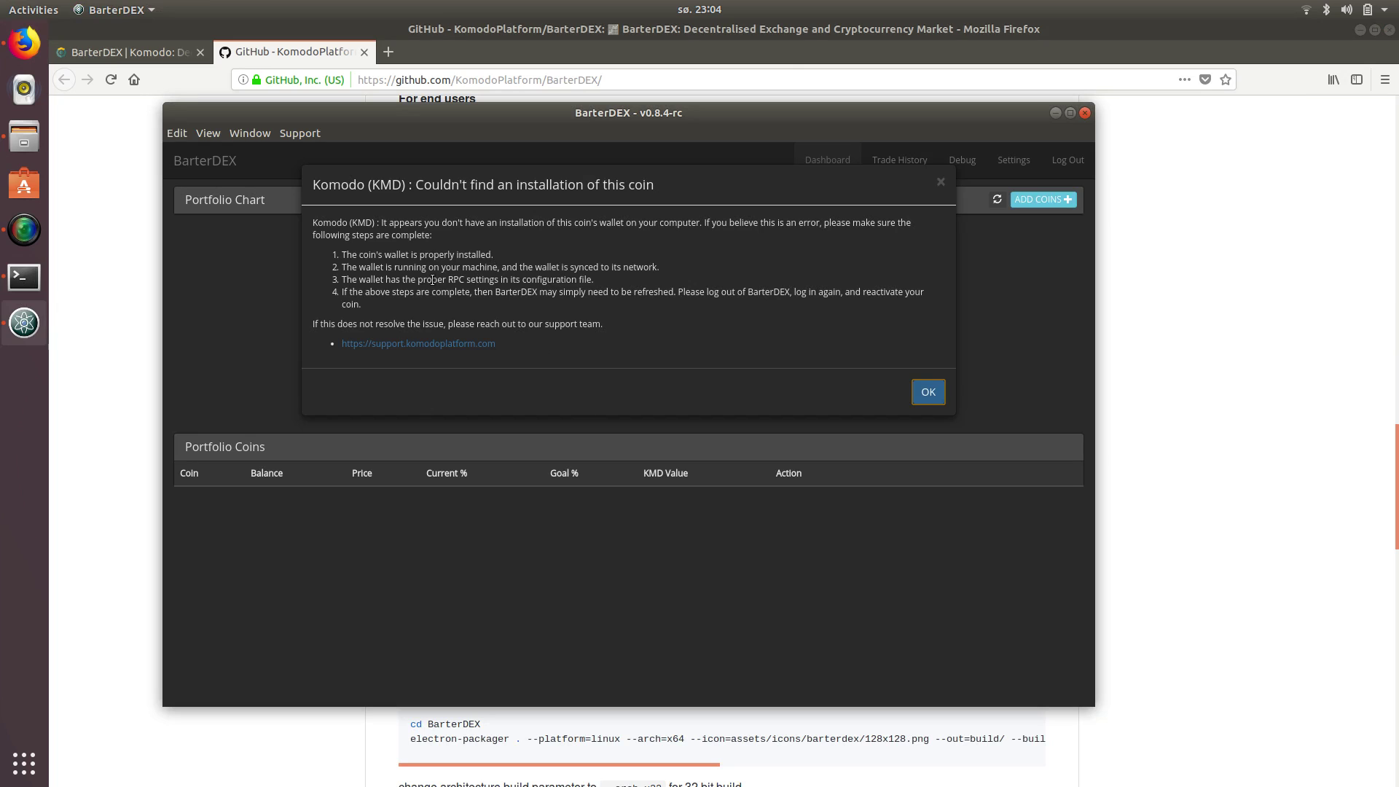
left_click(928, 393)
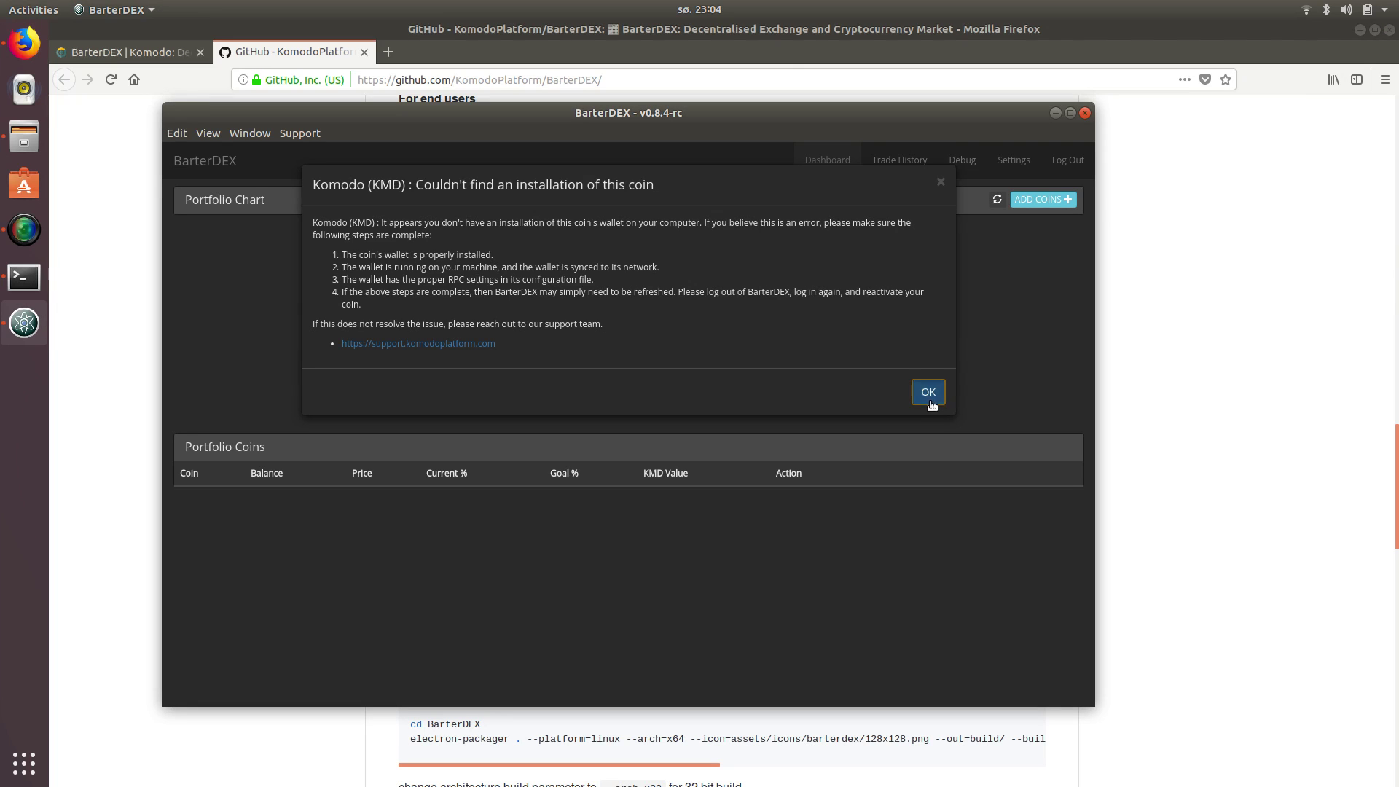
Add Komodo (KMD) again, this time enabled in Electrum mode
left_click(1056, 198)
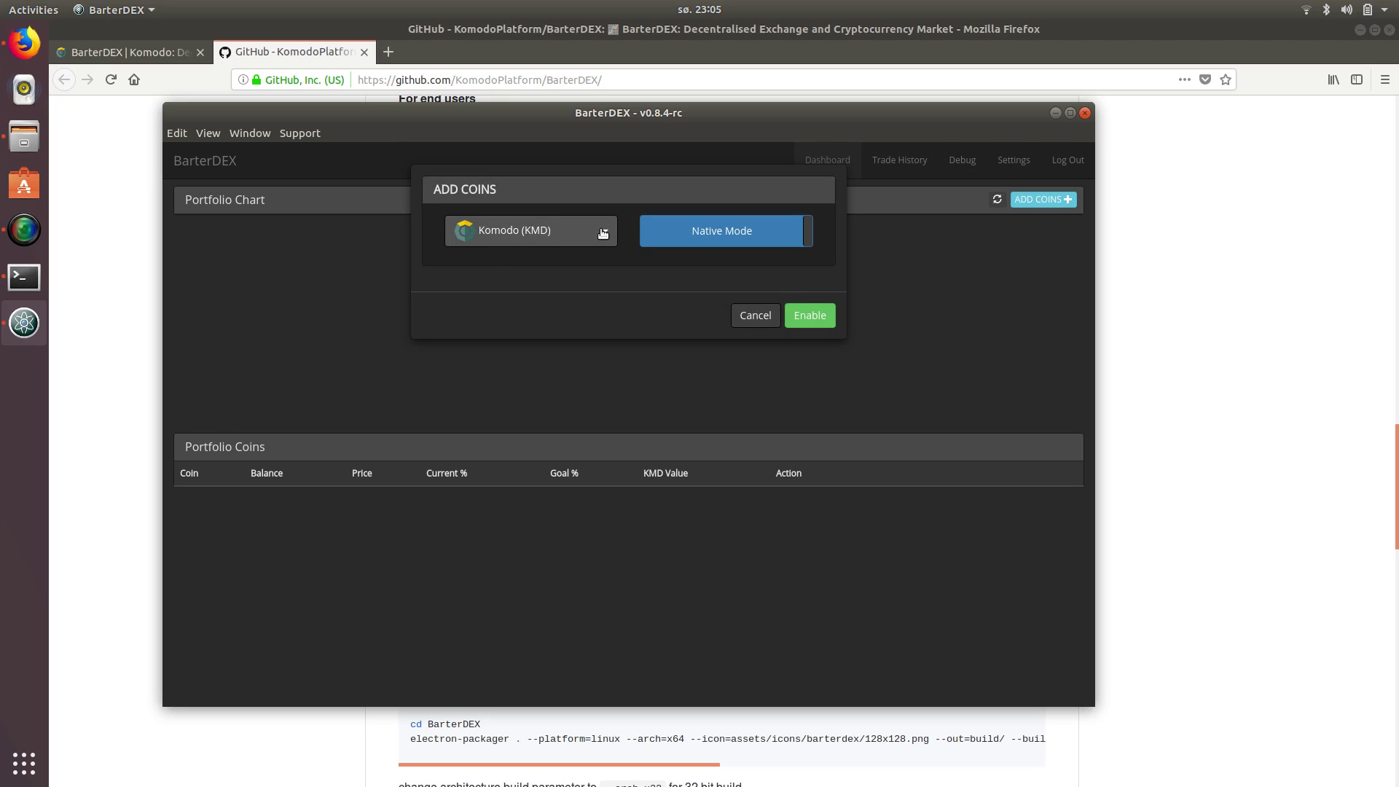
left_click(754, 240)
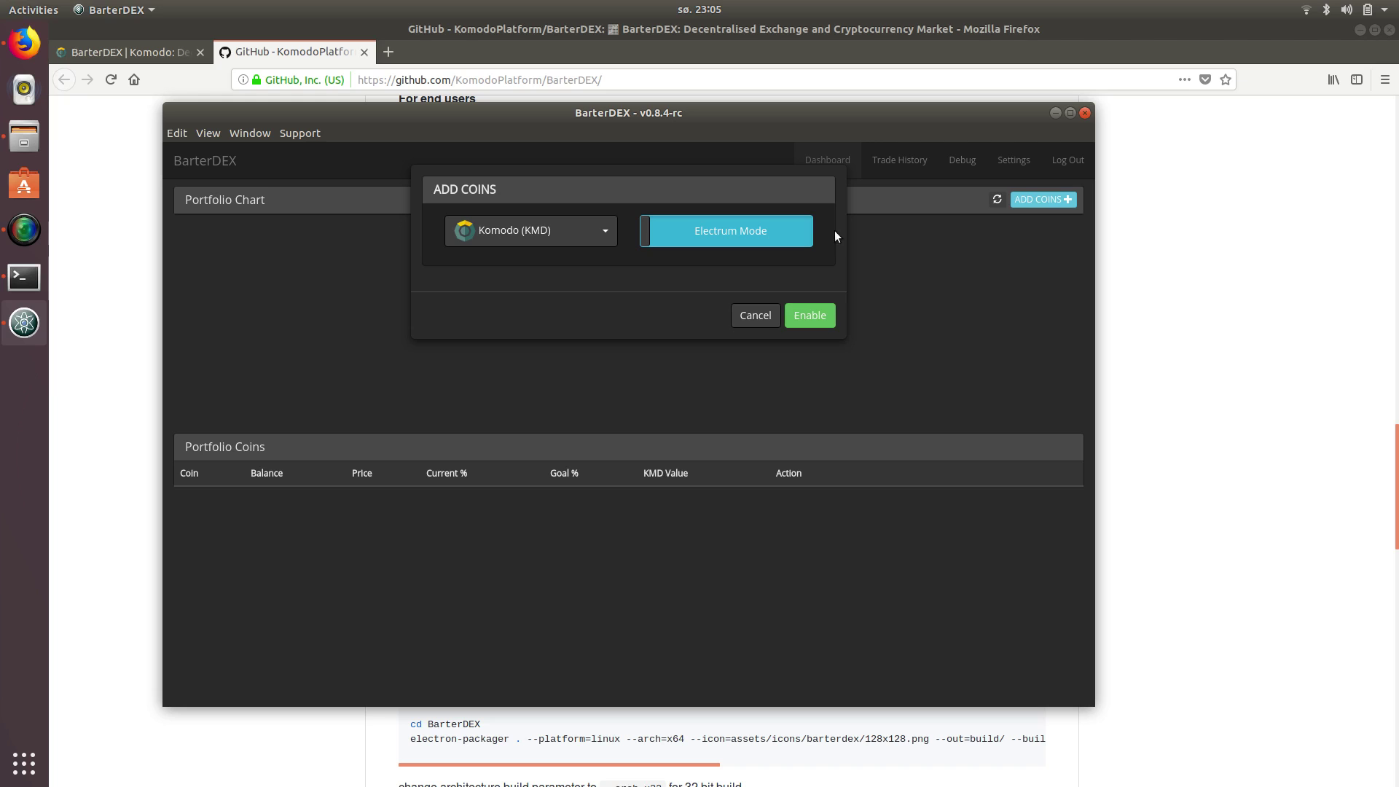
left_click(830, 317)
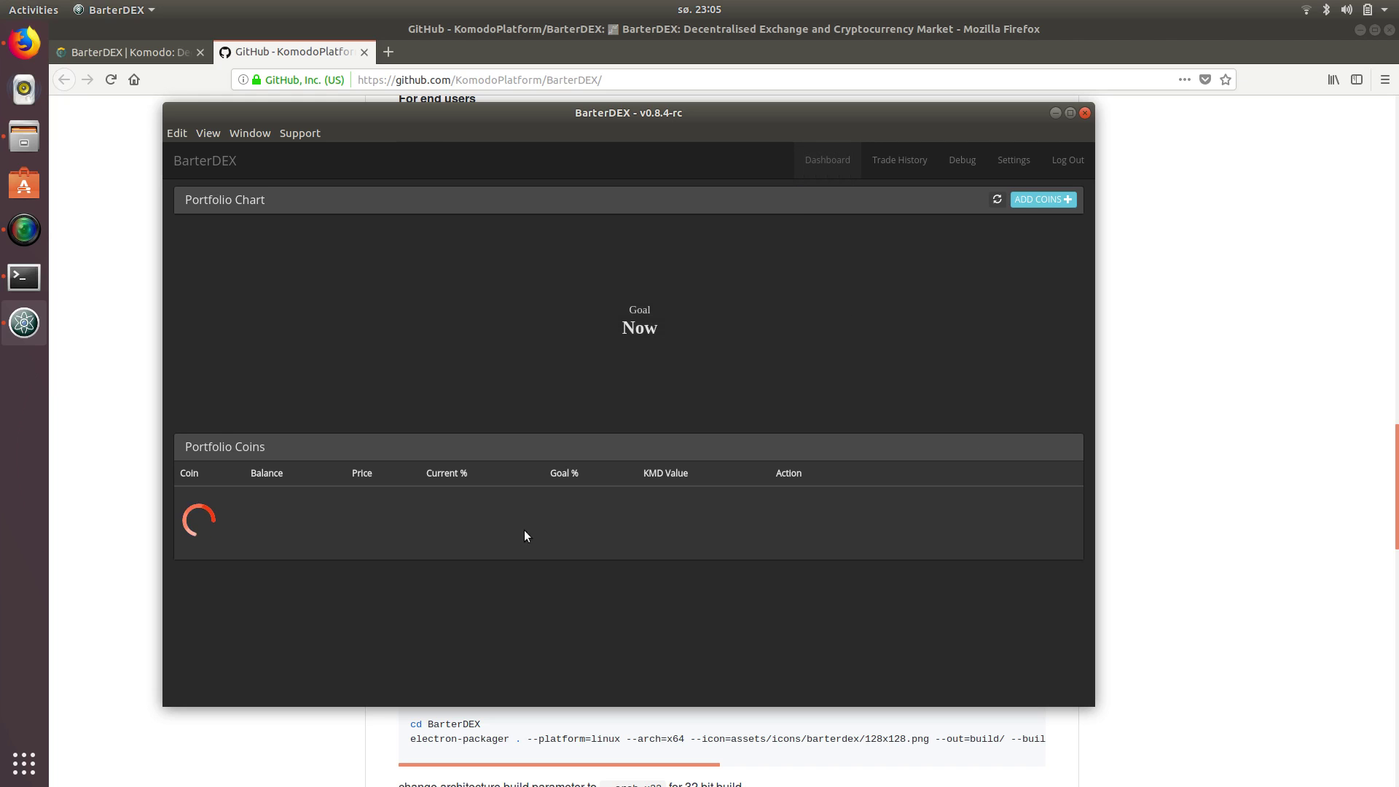
Add Bitcoin (BTC) from the coin list and enable it in Electrum mode
left_click(1057, 202)
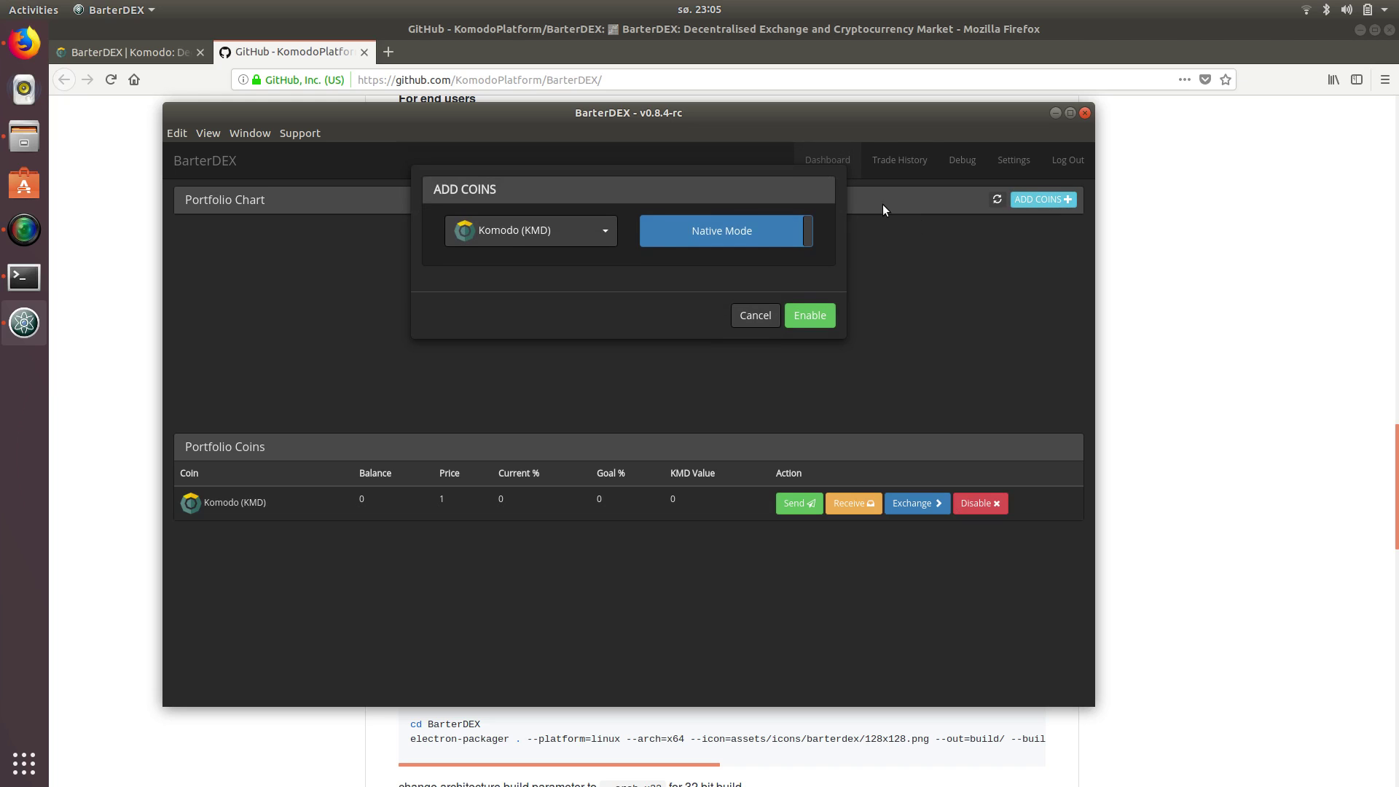
left_click(536, 230)
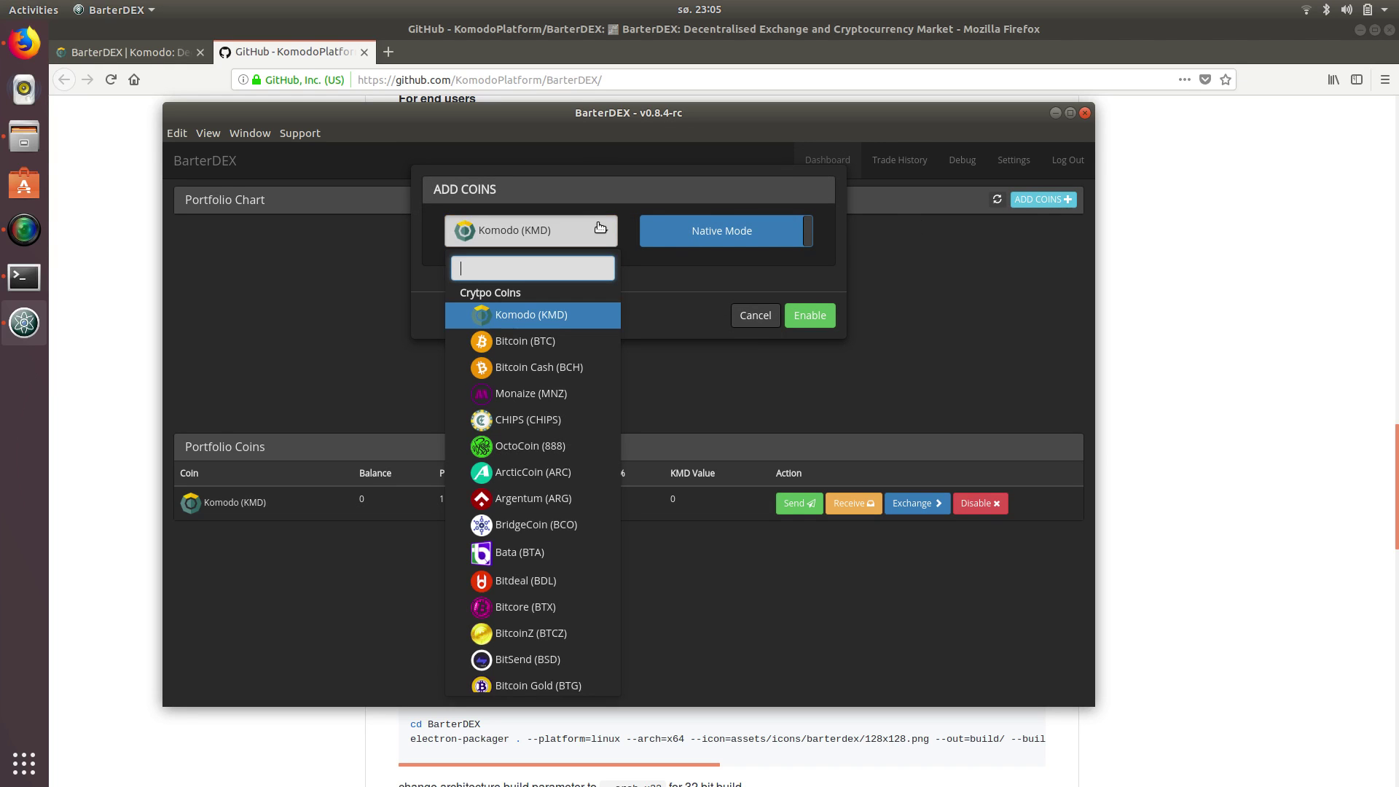
left_click(526, 341)
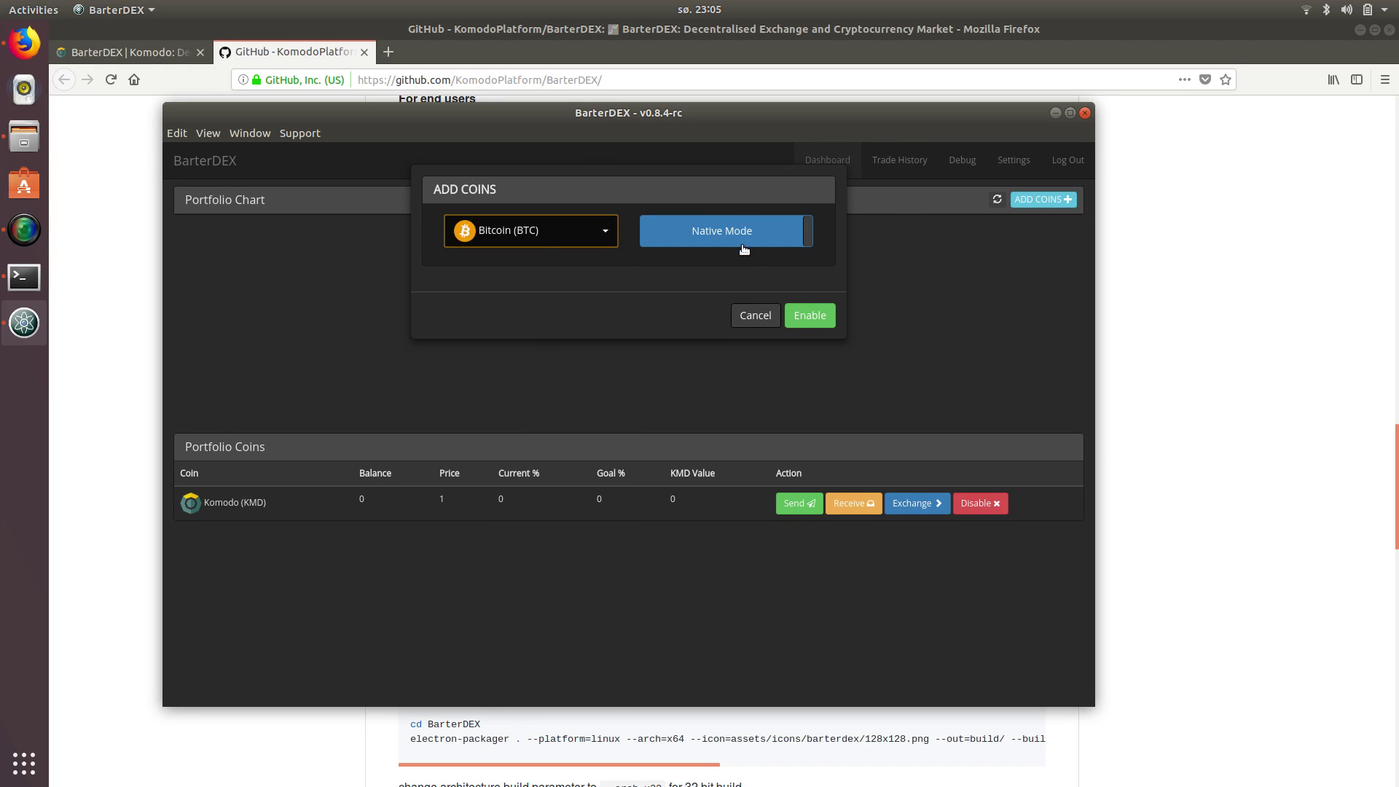
left_click(743, 249)
left_click(813, 316)
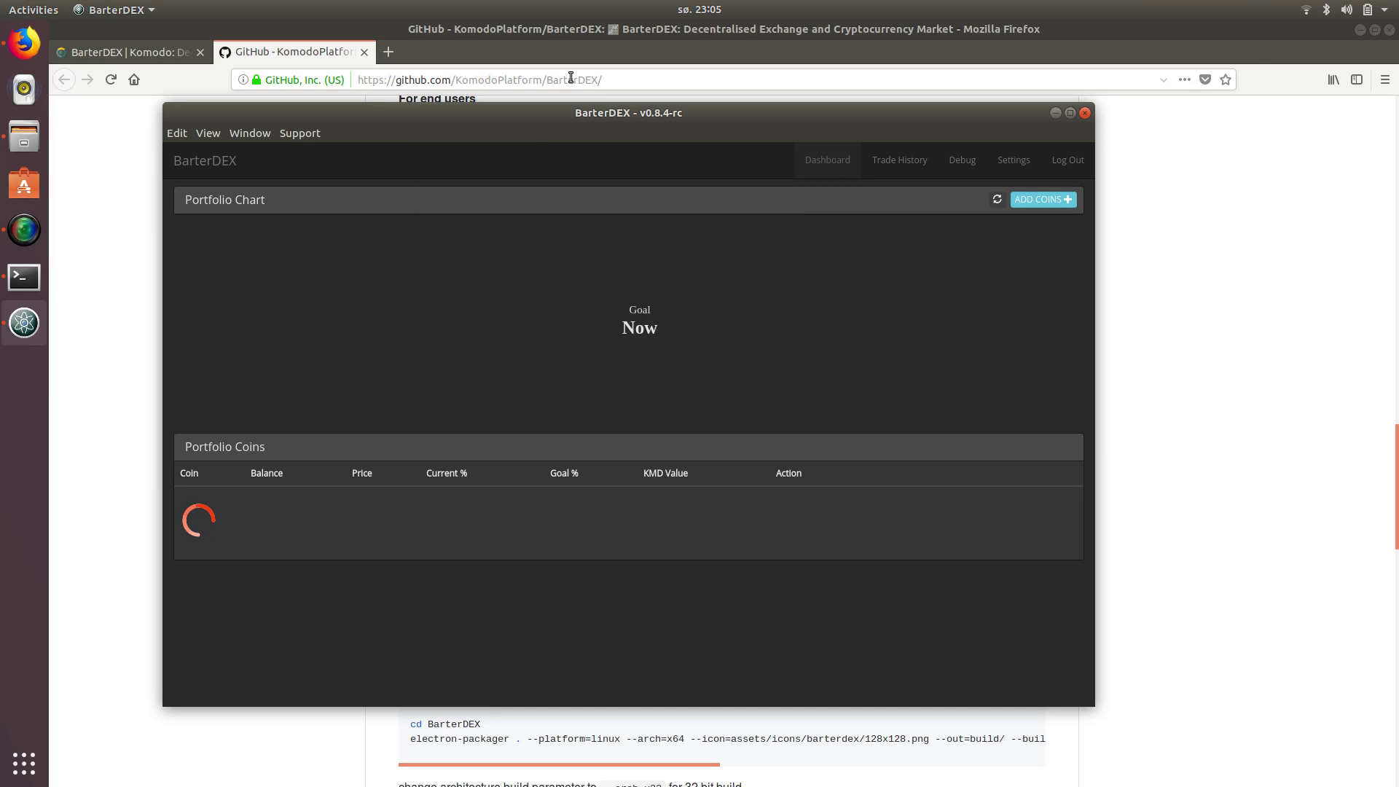
Minimize Firefox, then bring BarterDEX in front of the terminal and drag it into position
left_click(1359, 29)
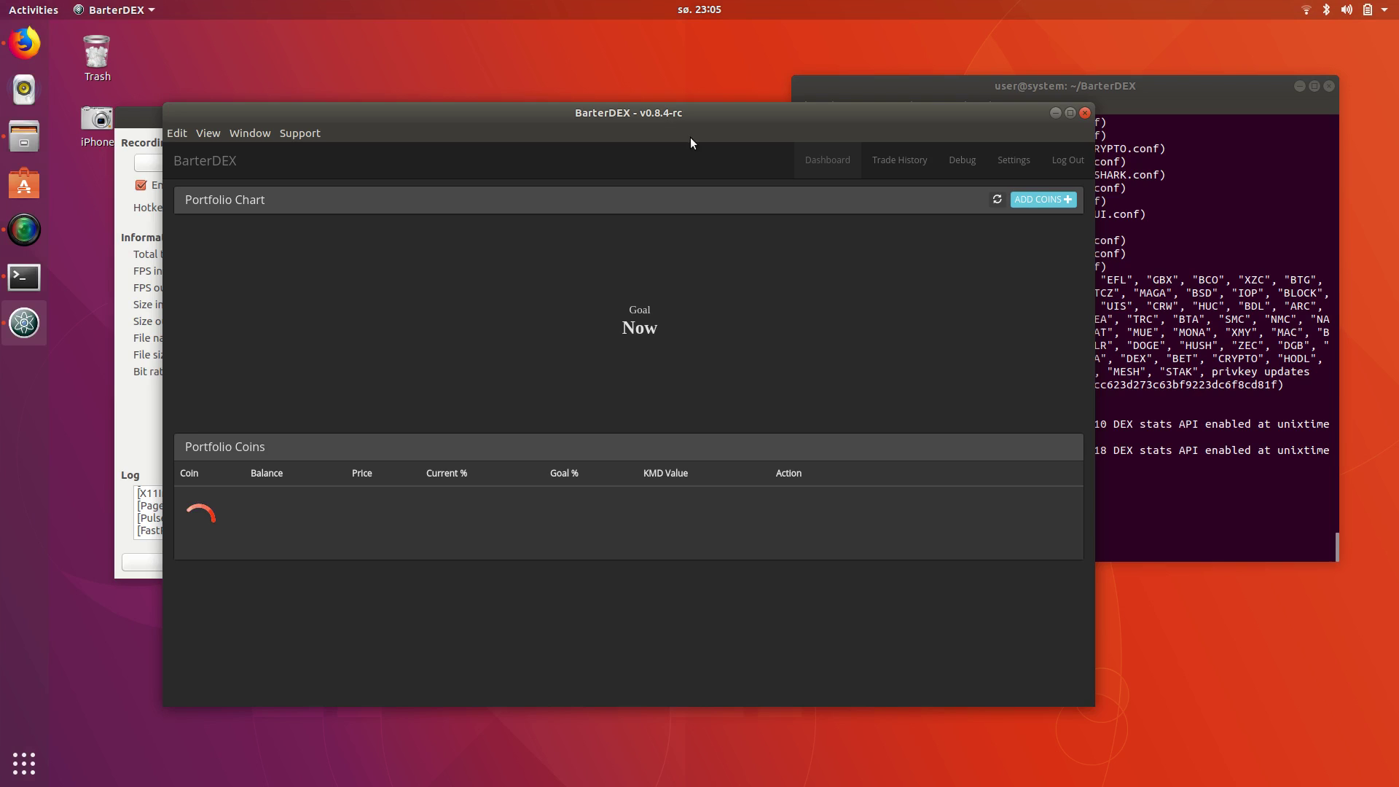
left_click_drag(667, 113, 574, 69)
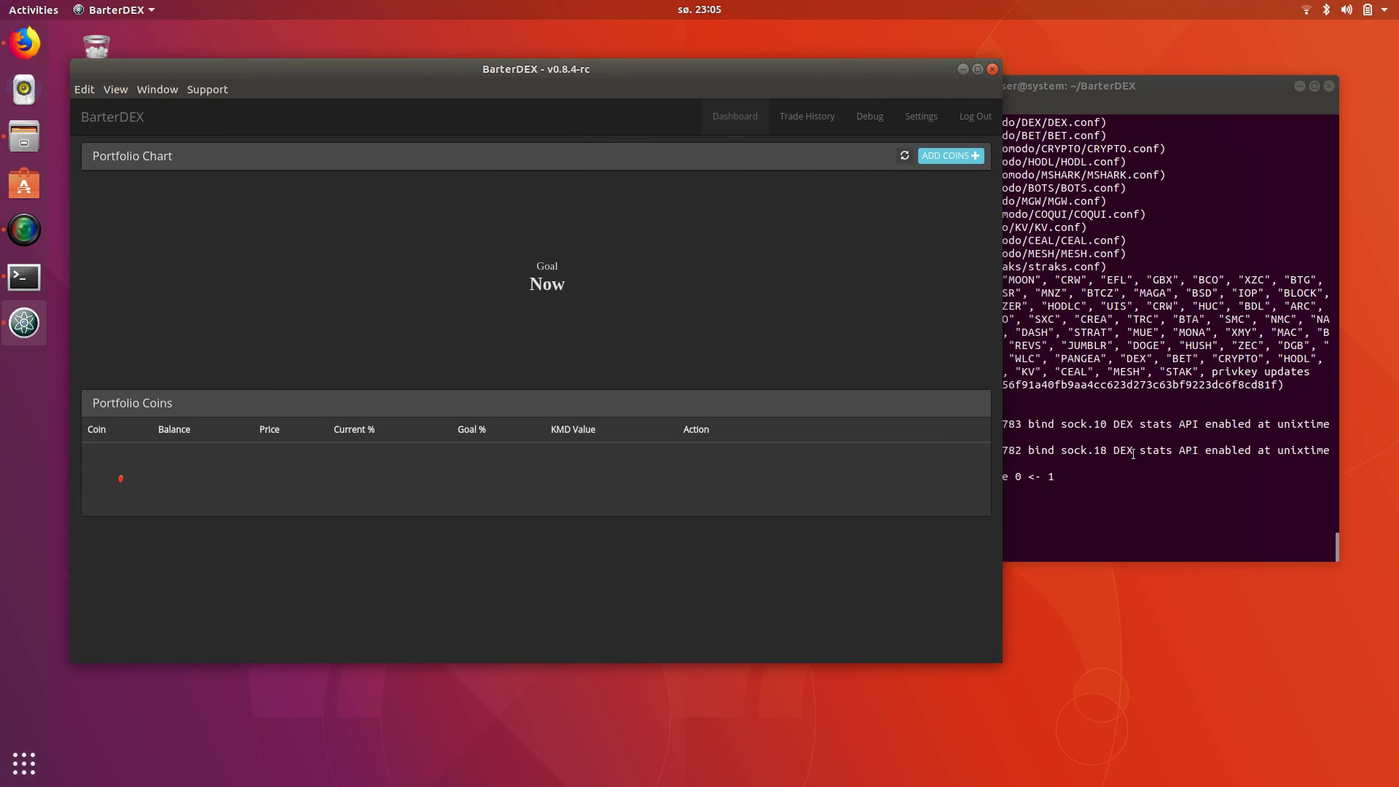
left_click(1013, 509)
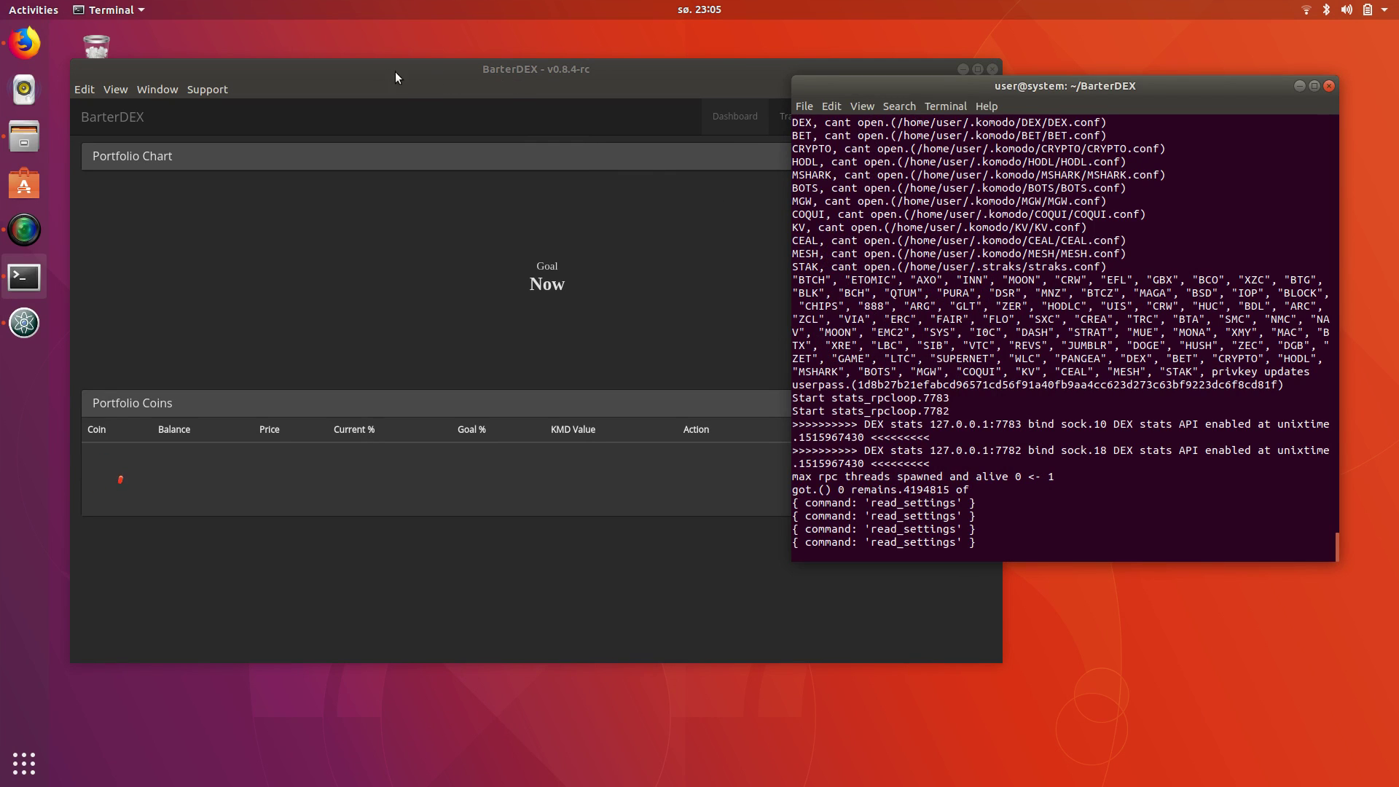
left_click(348, 70)
left_click_drag(387, 68, 499, 48)
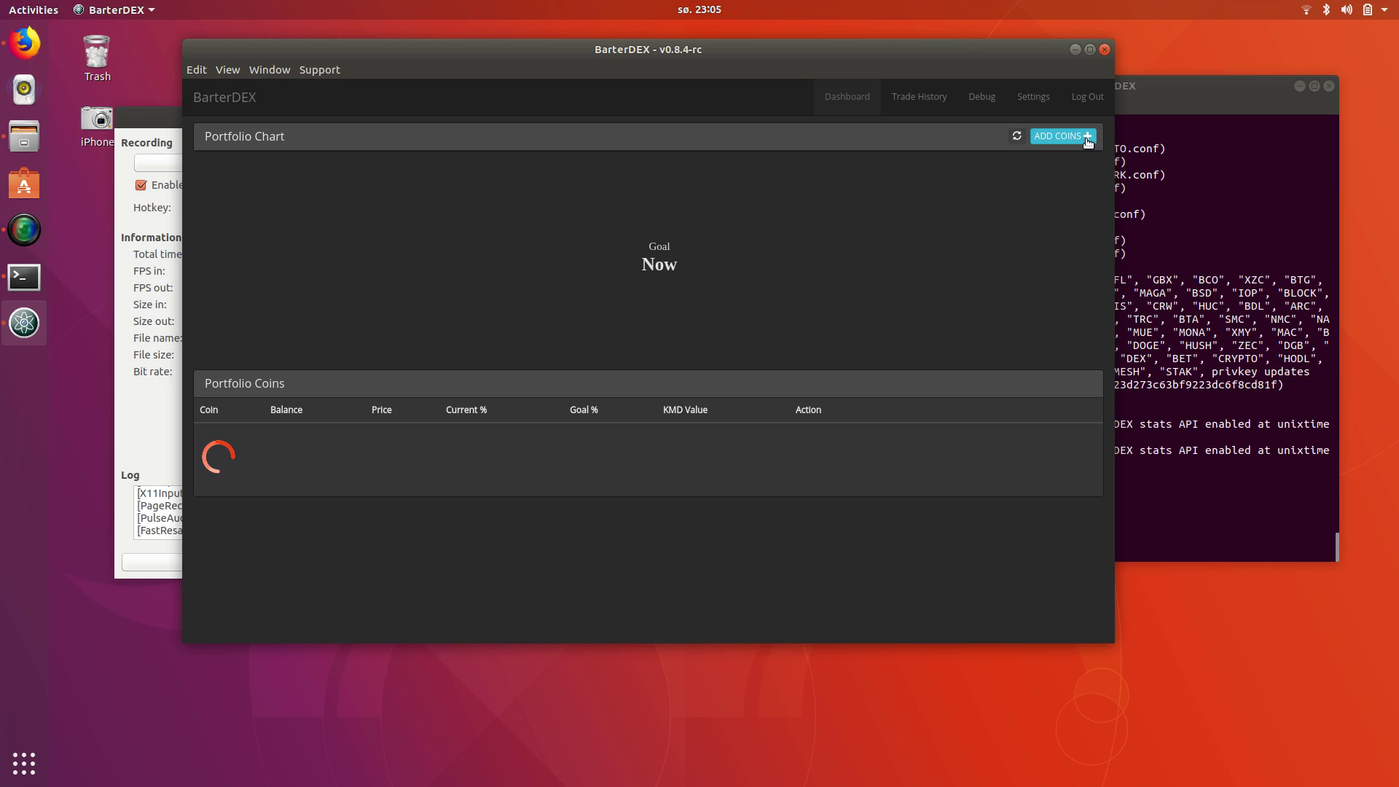
left_click_drag(580, 62, 455, 50)
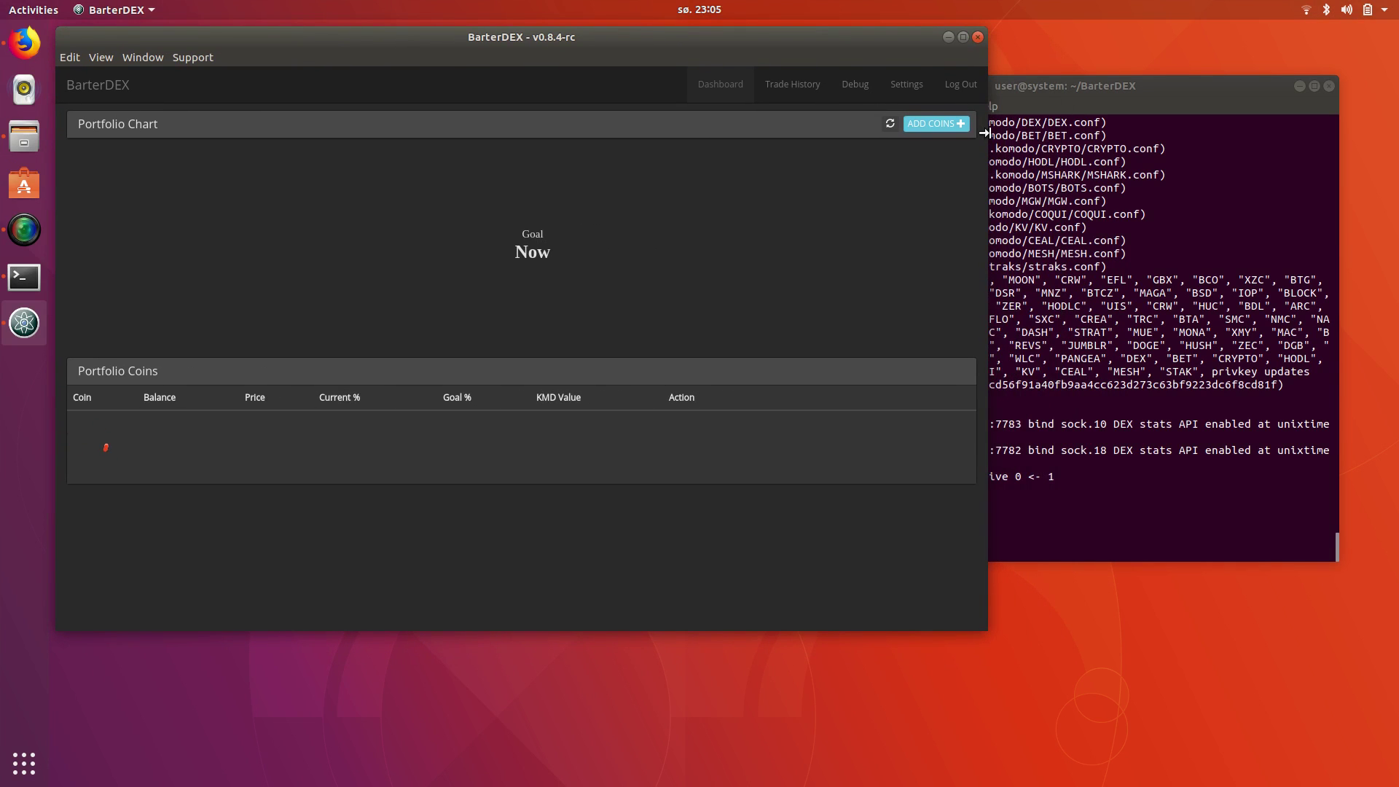
left_click_drag(763, 38, 798, 52)
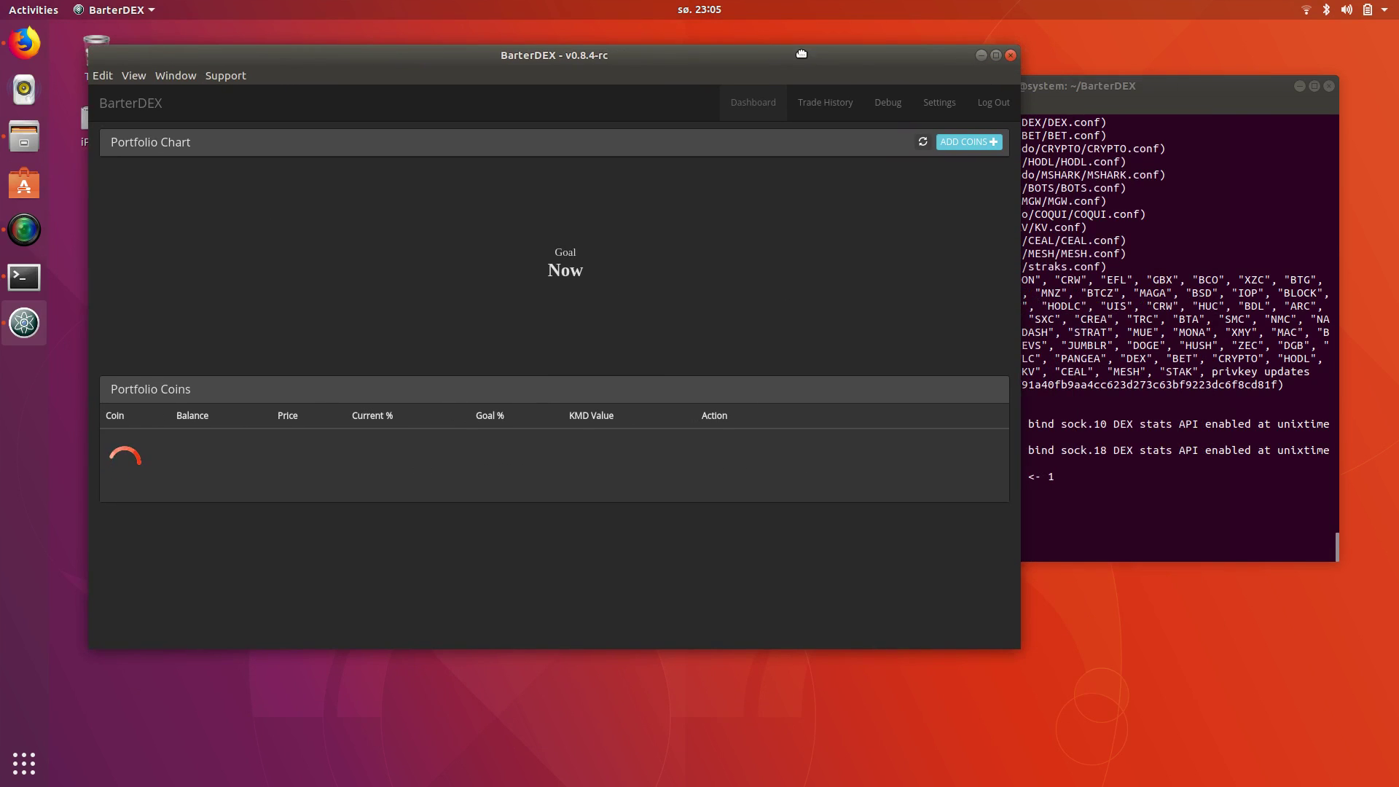
Add CHIPS (CHIPS) from the coin list and enable it in Electrum mode
left_click(977, 145)
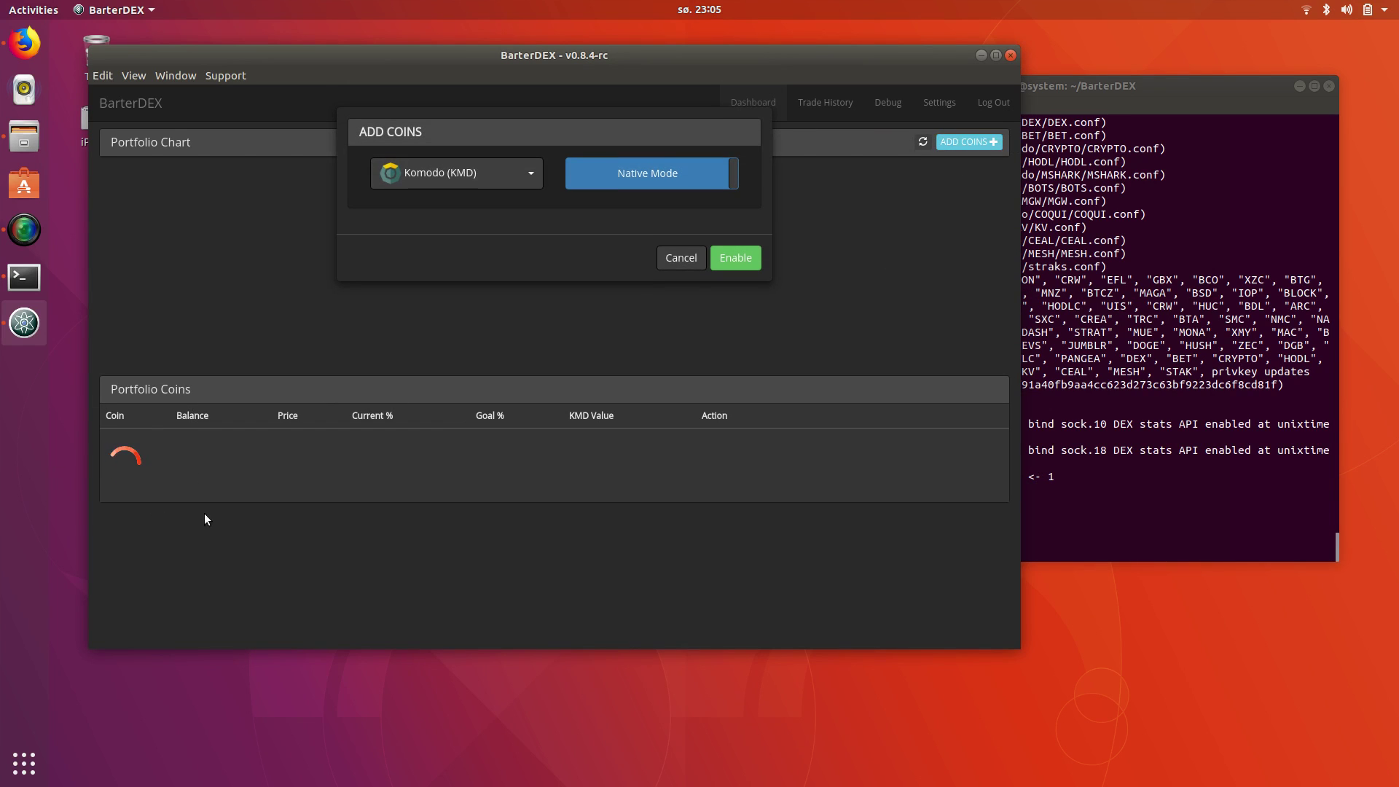
left_click(529, 173)
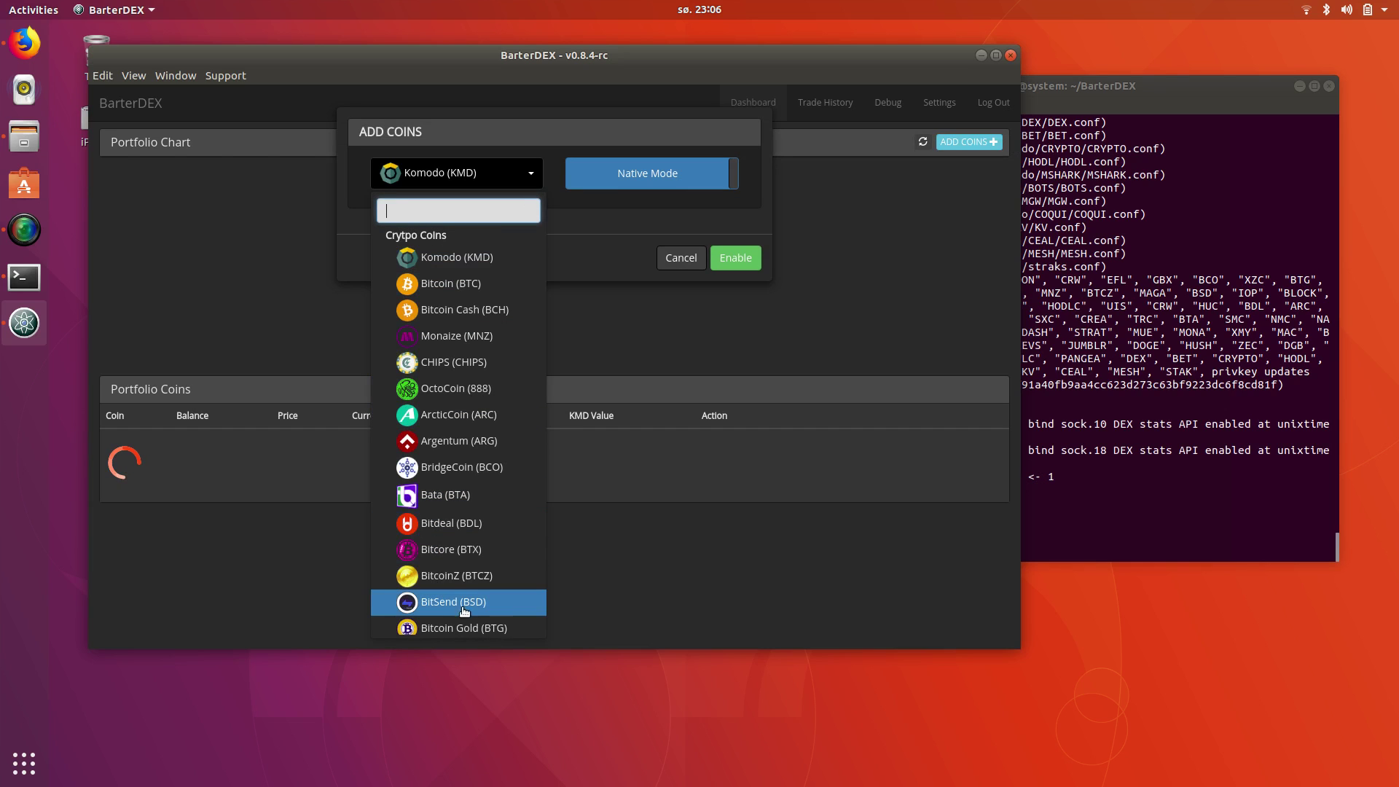
left_click(452, 362)
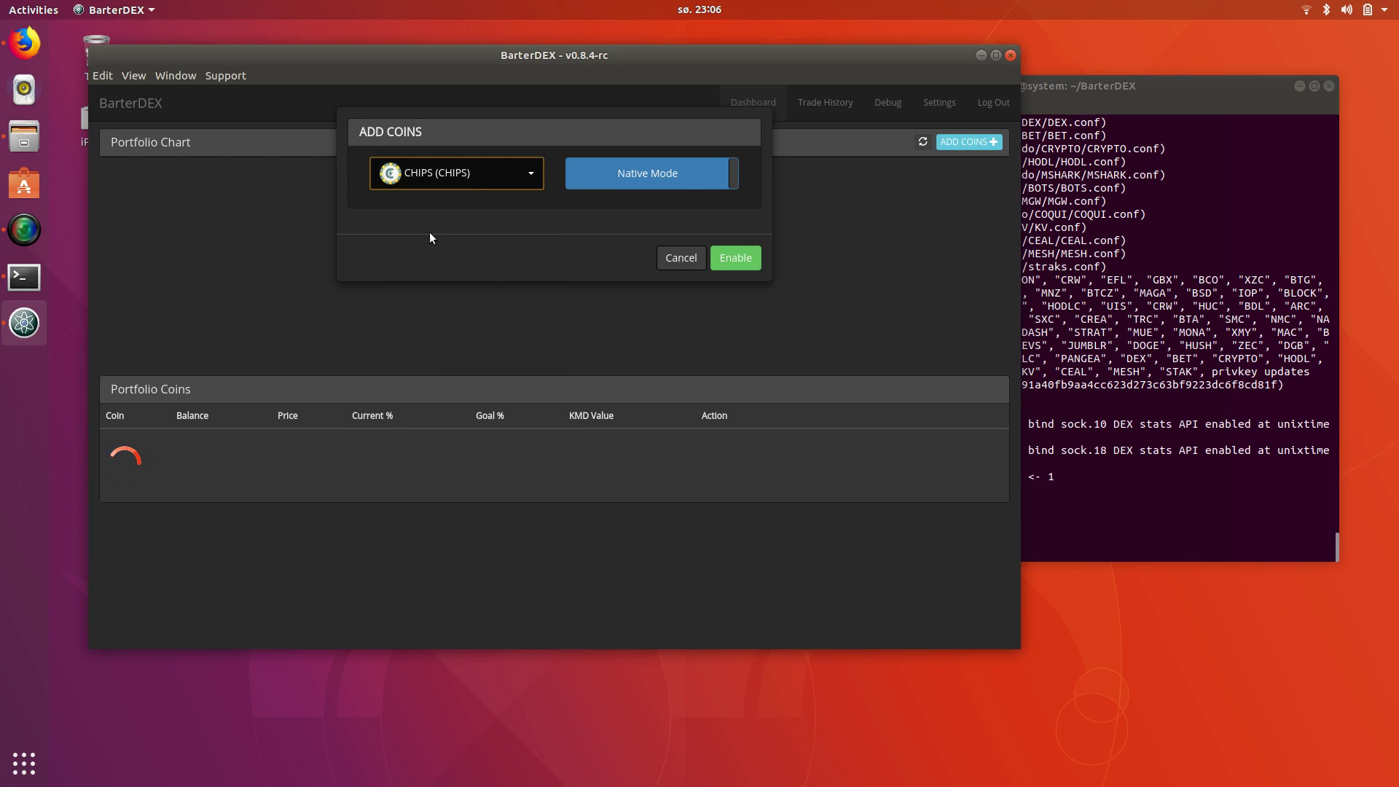
left_click(710, 165)
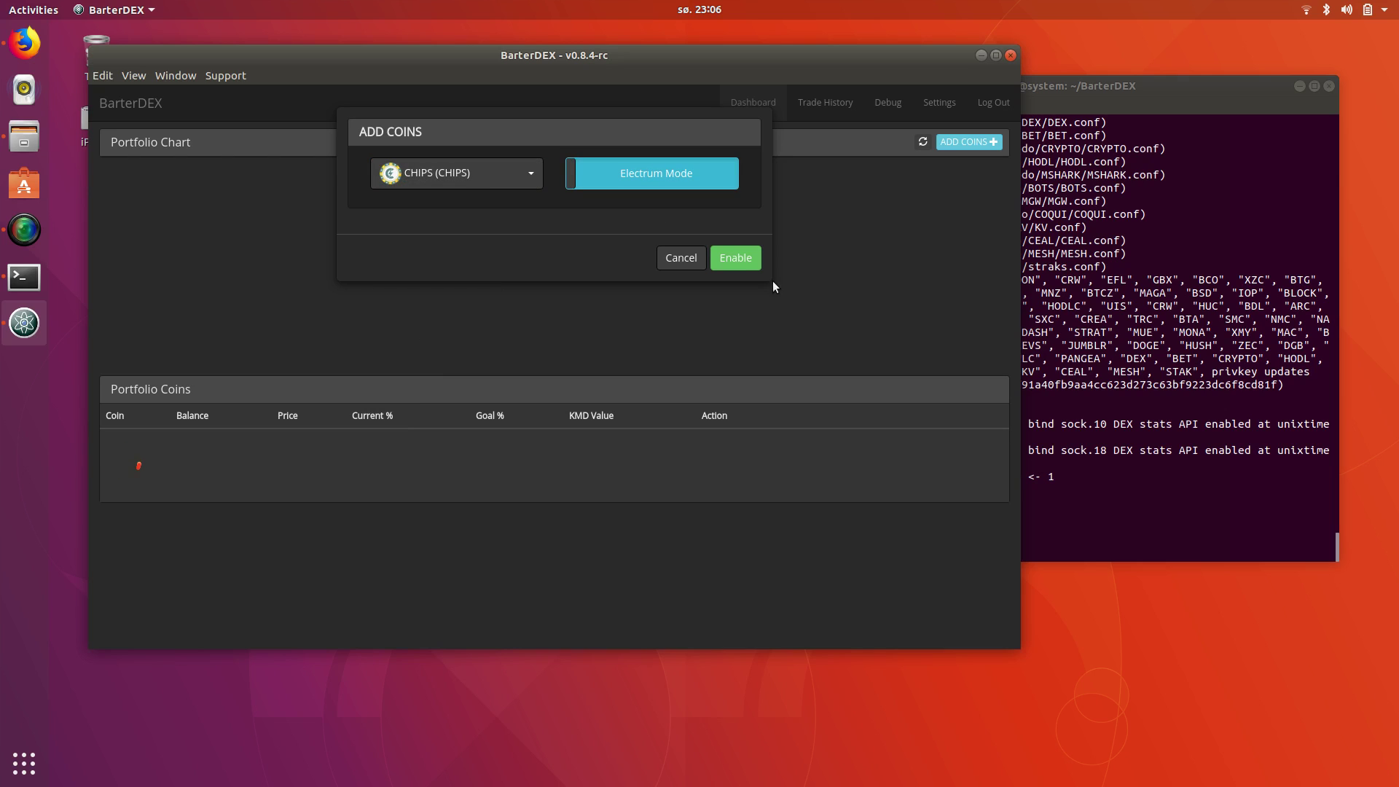
left_click(742, 257)
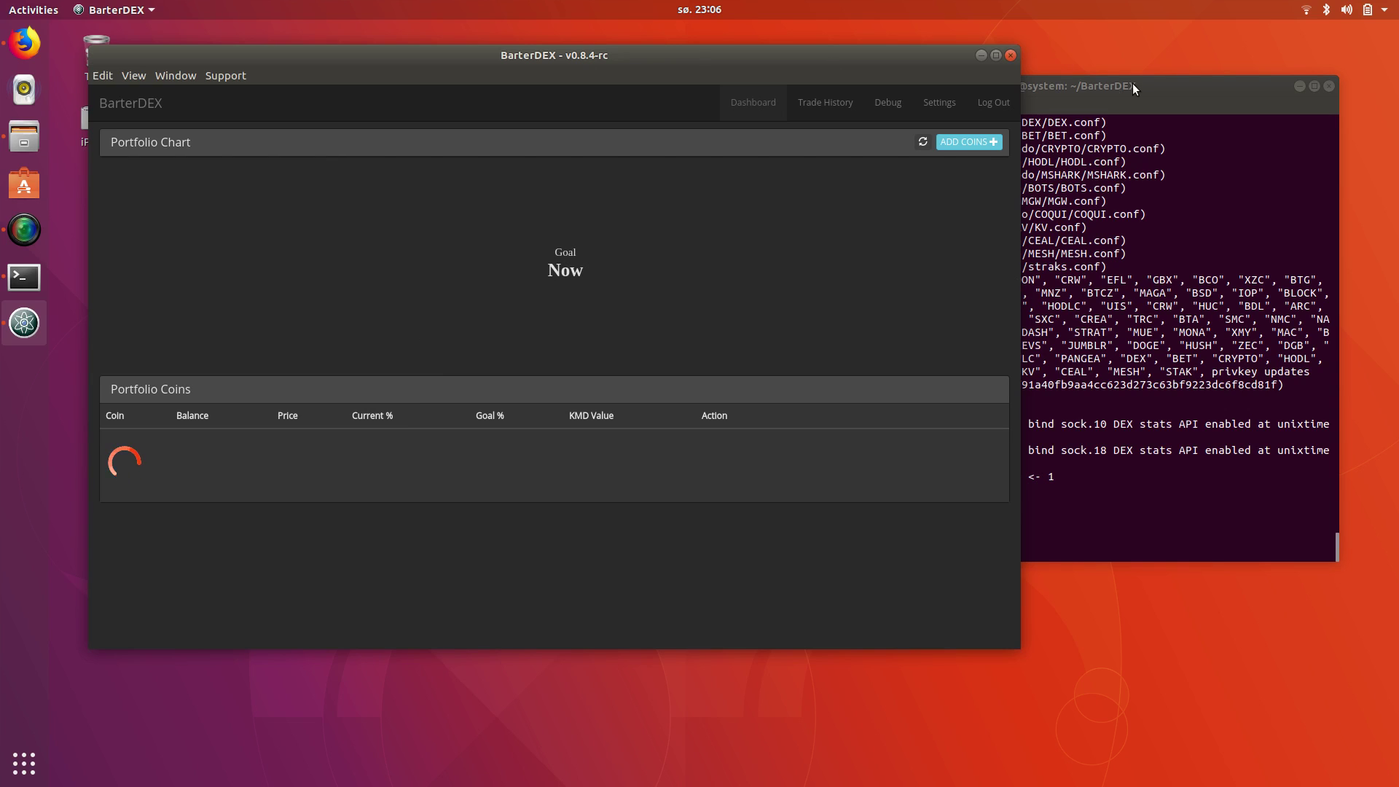
Reopen the Add Coins form and cancel it without adding another coin
left_click(966, 143)
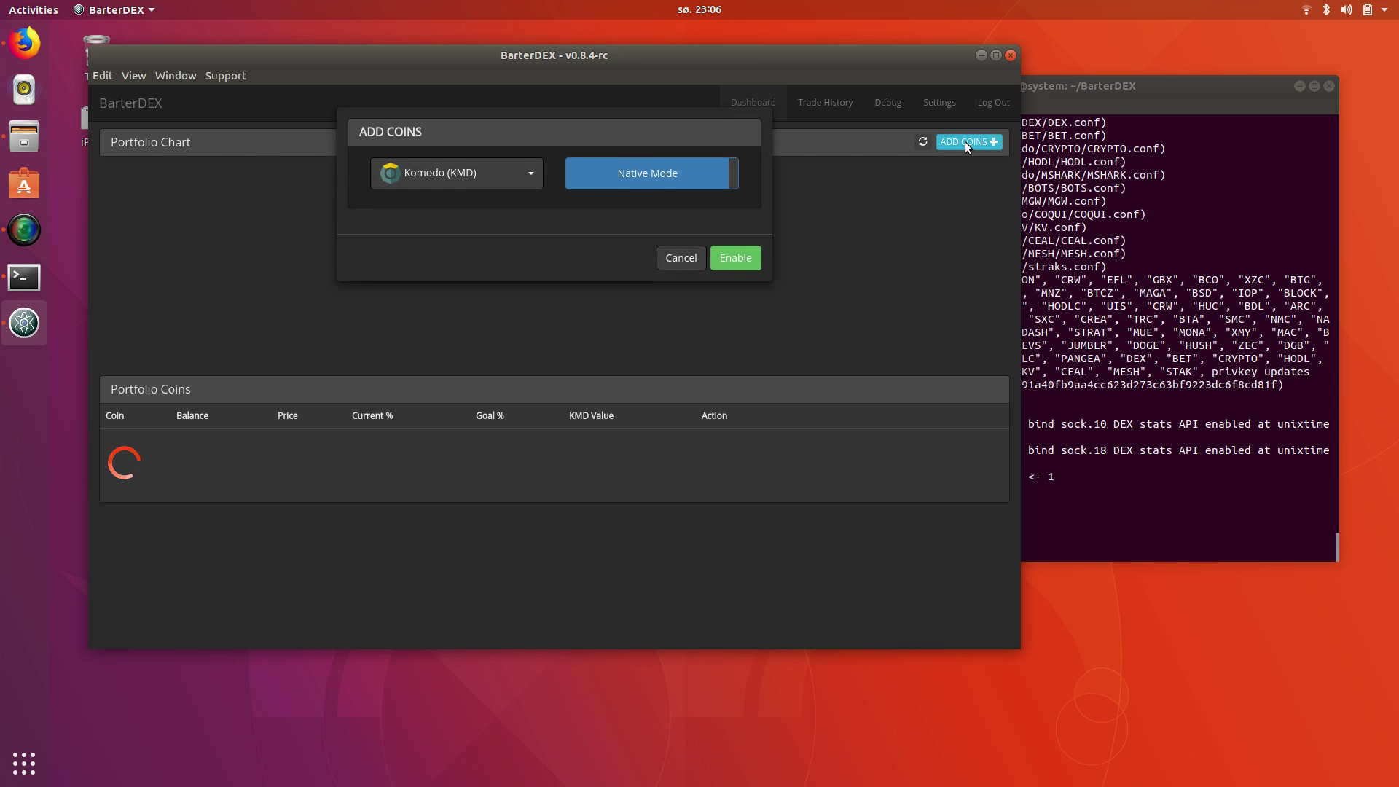
left_click(701, 260)
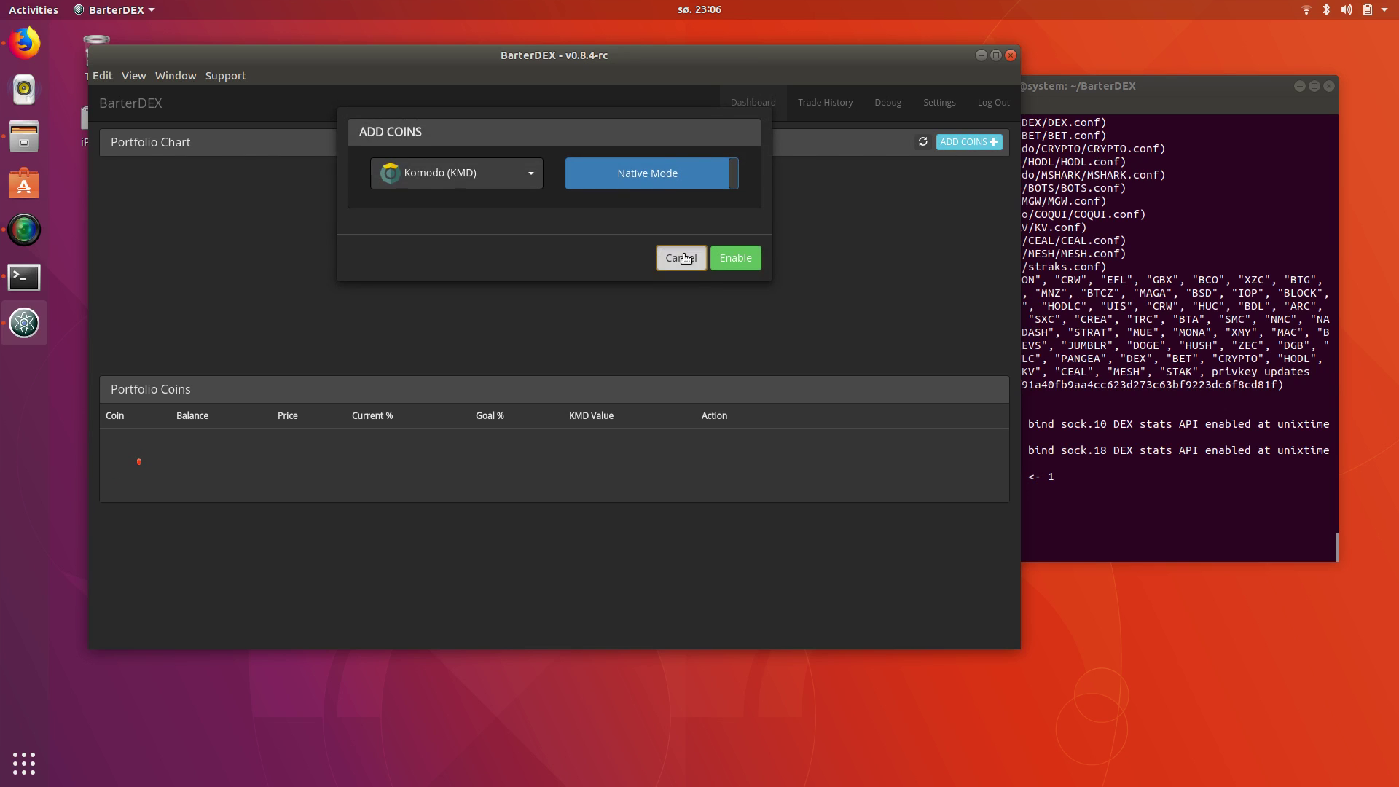
left_click(1069, 85)
Raise BarterDEX, minimize the terminal, and adjust the BarterDEX window's position
left_click(523, 63)
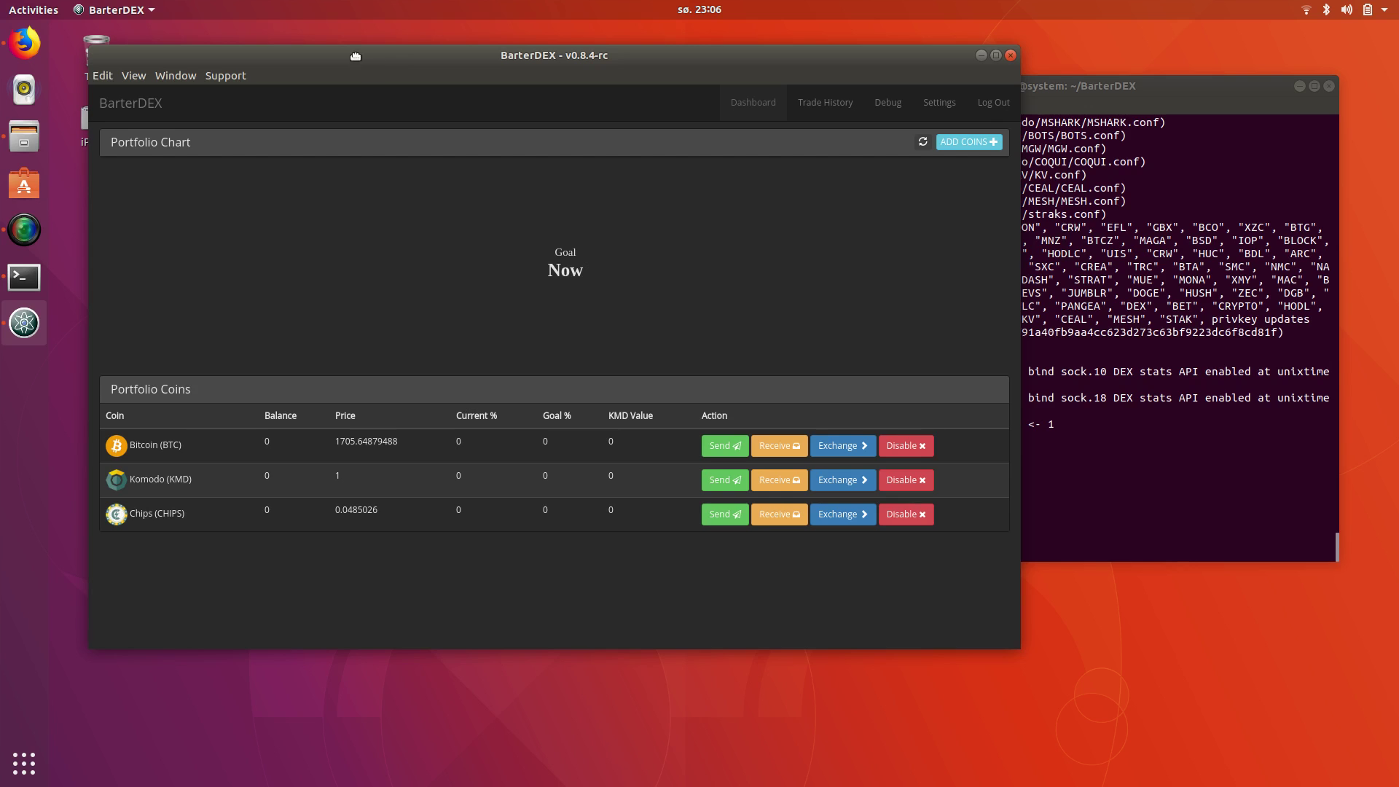
left_click_drag(356, 56, 331, 45)
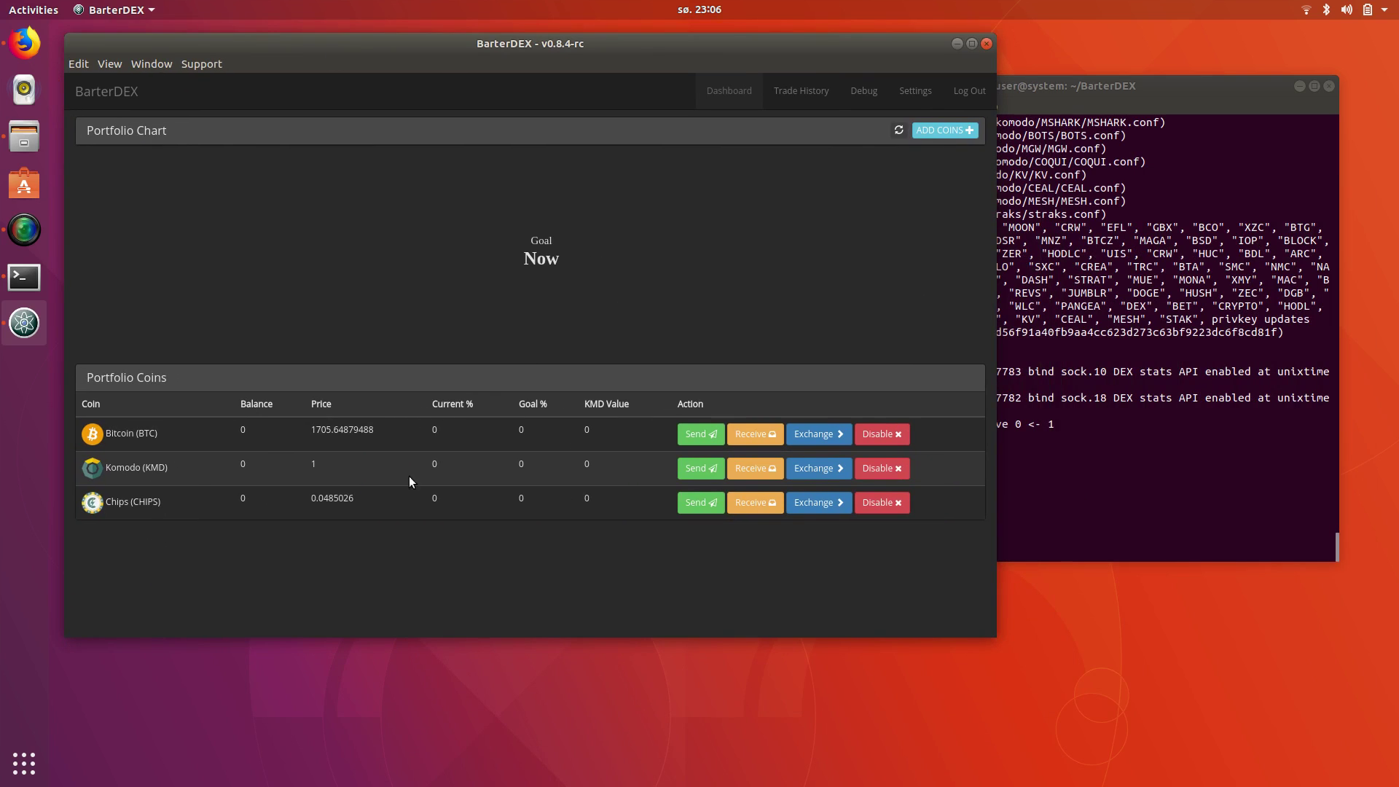
left_click(1299, 86)
left_click_drag(544, 43, 542, 89)
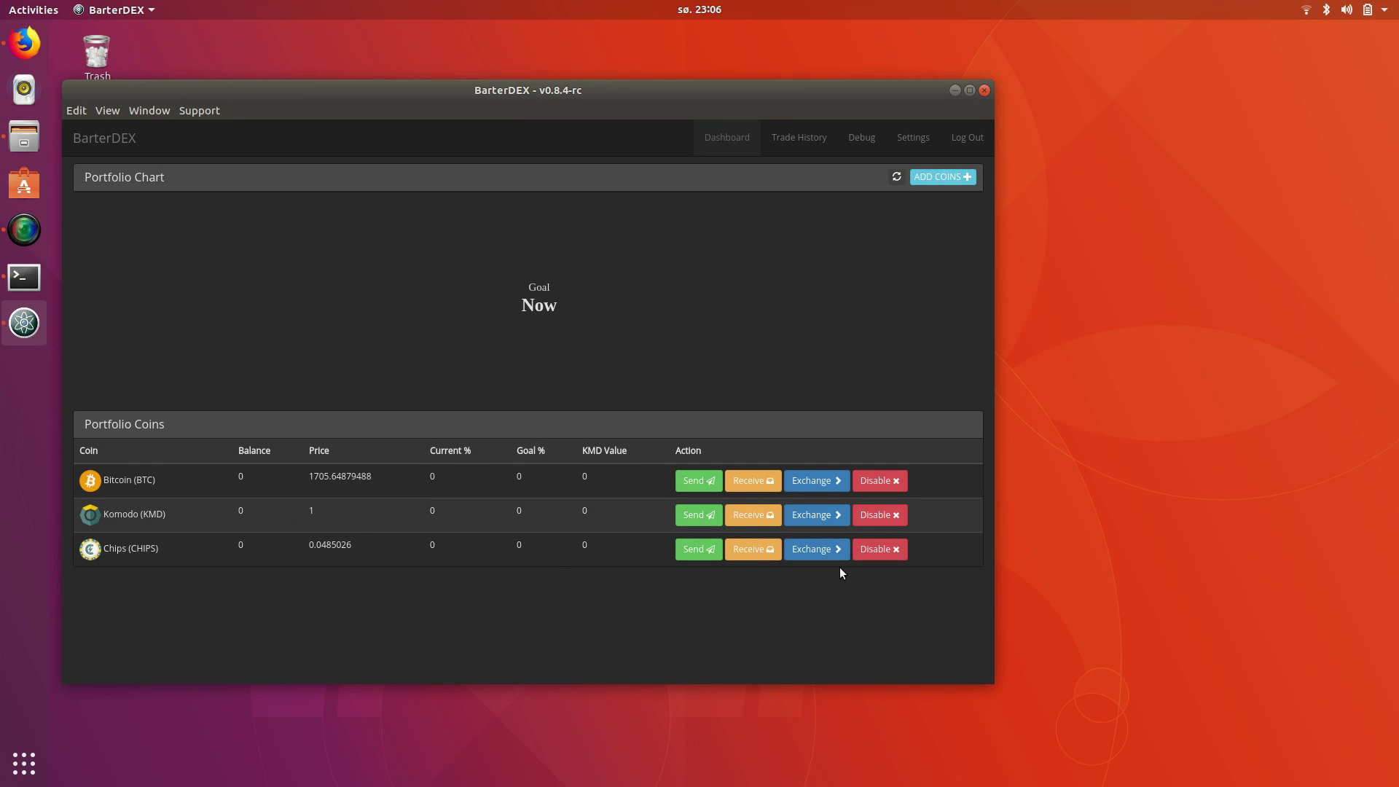
left_click(819, 549)
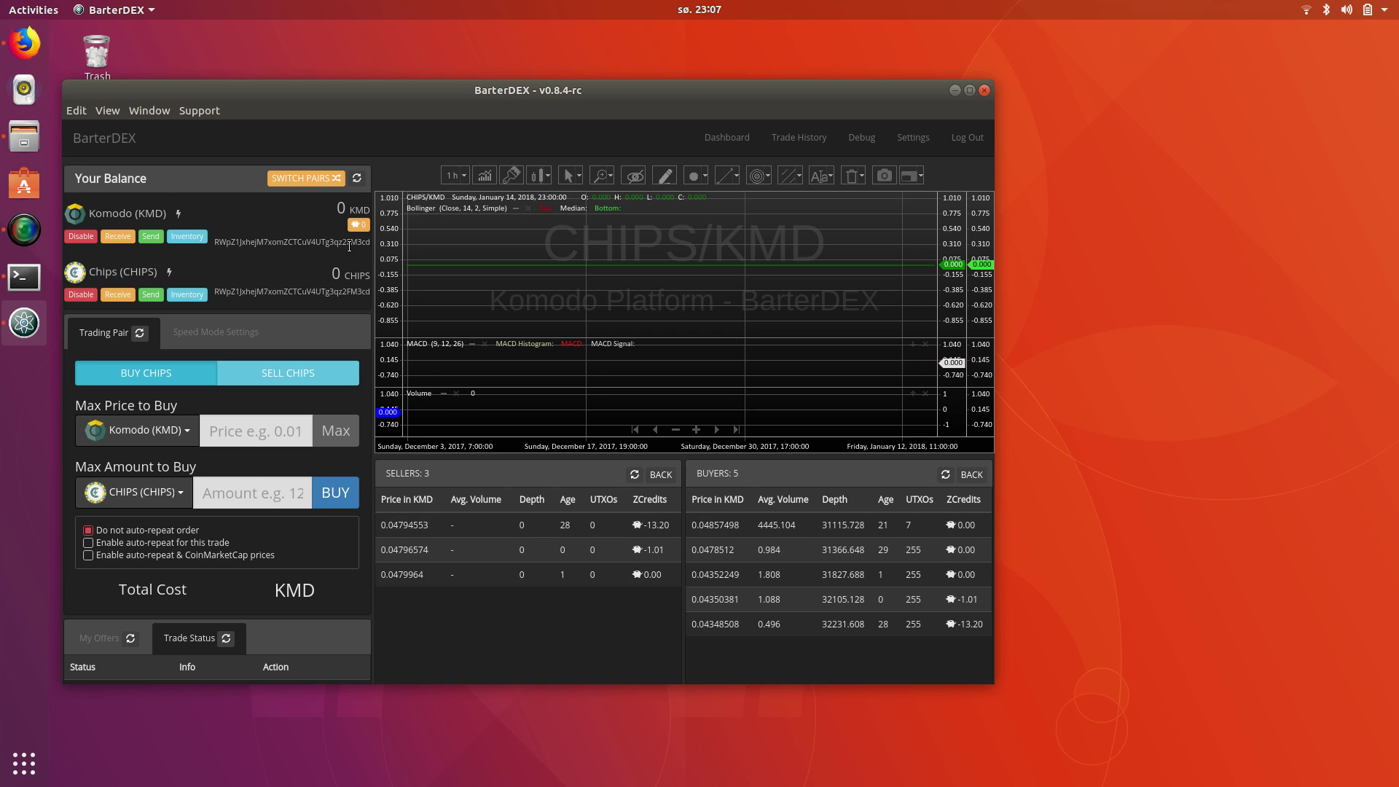
left_click(716, 148)
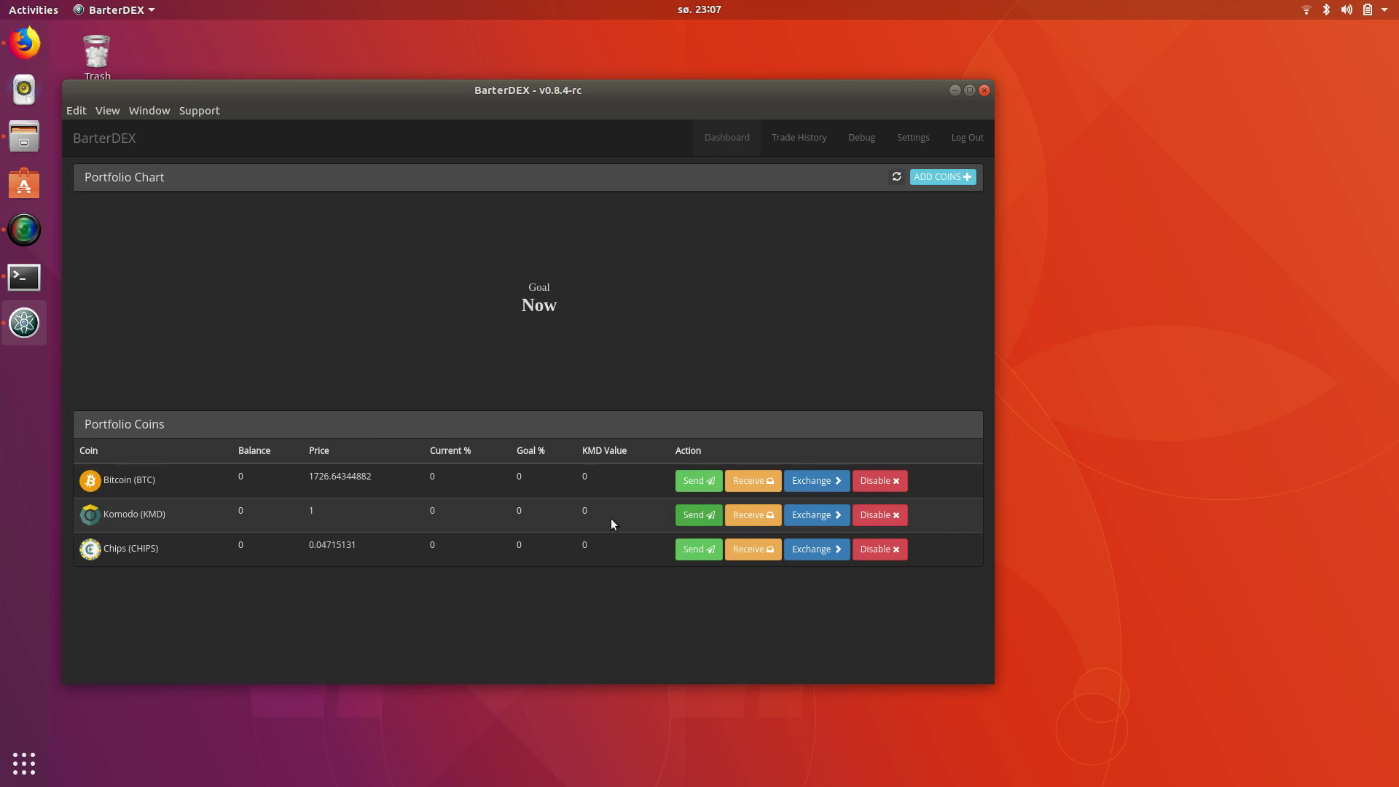
left_click(758, 517)
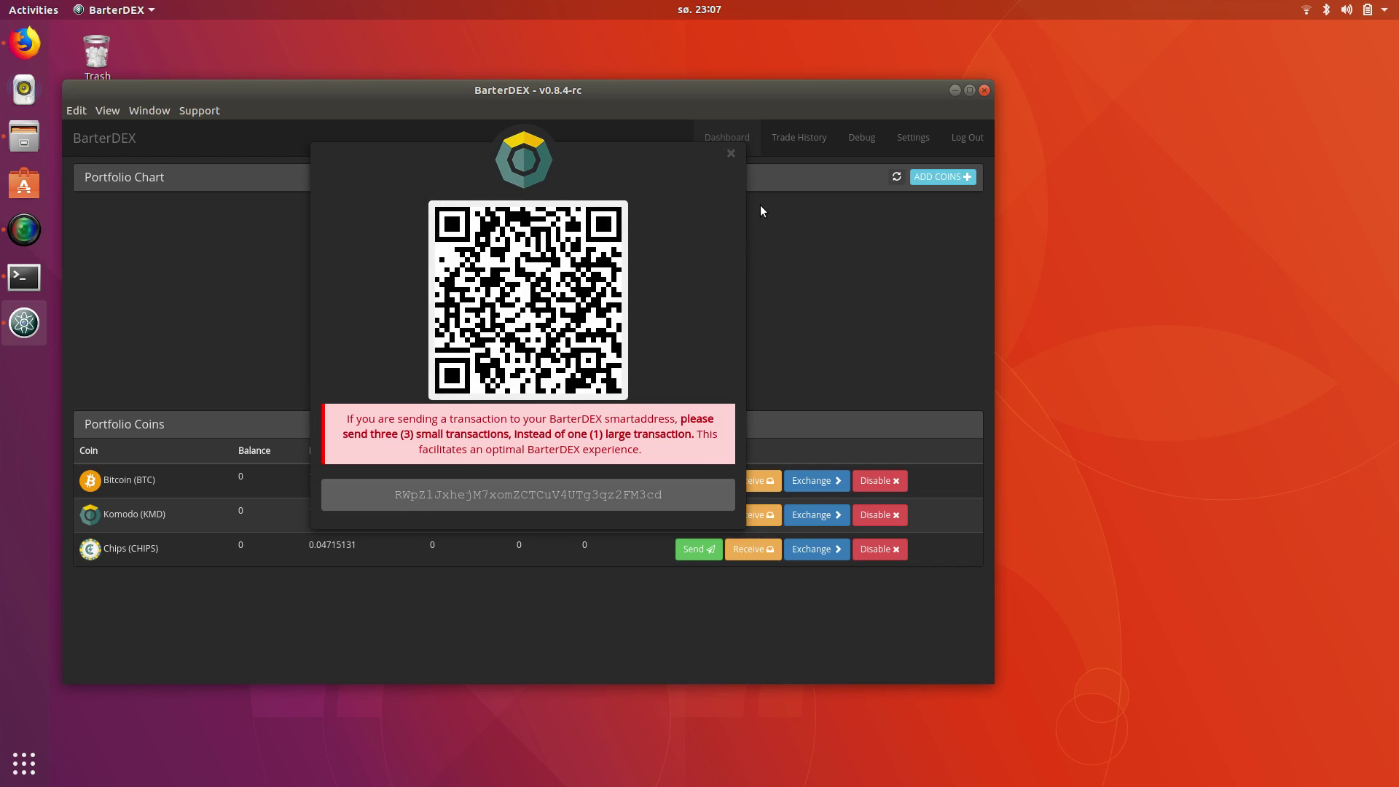
left_click(731, 155)
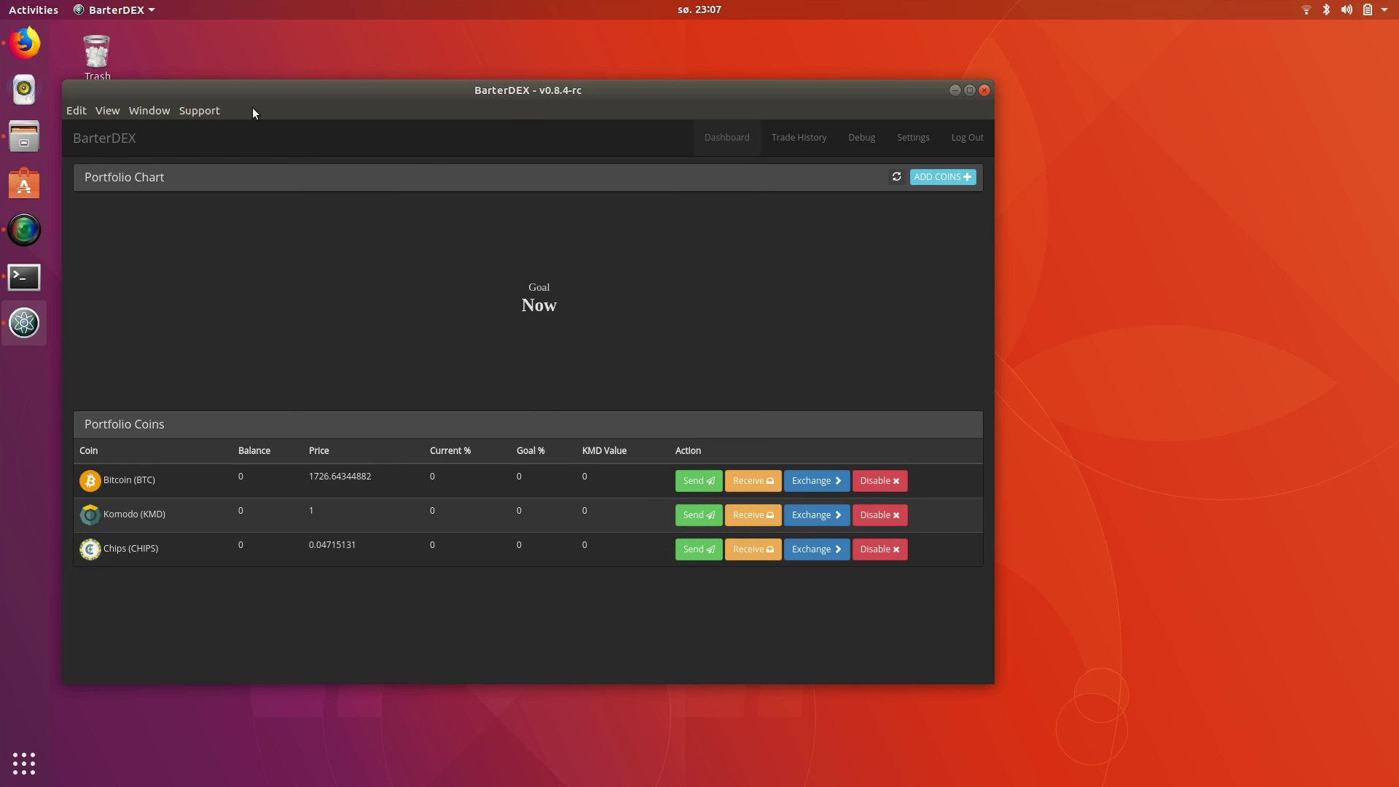
left_click_drag(364, 118, 413, 93)
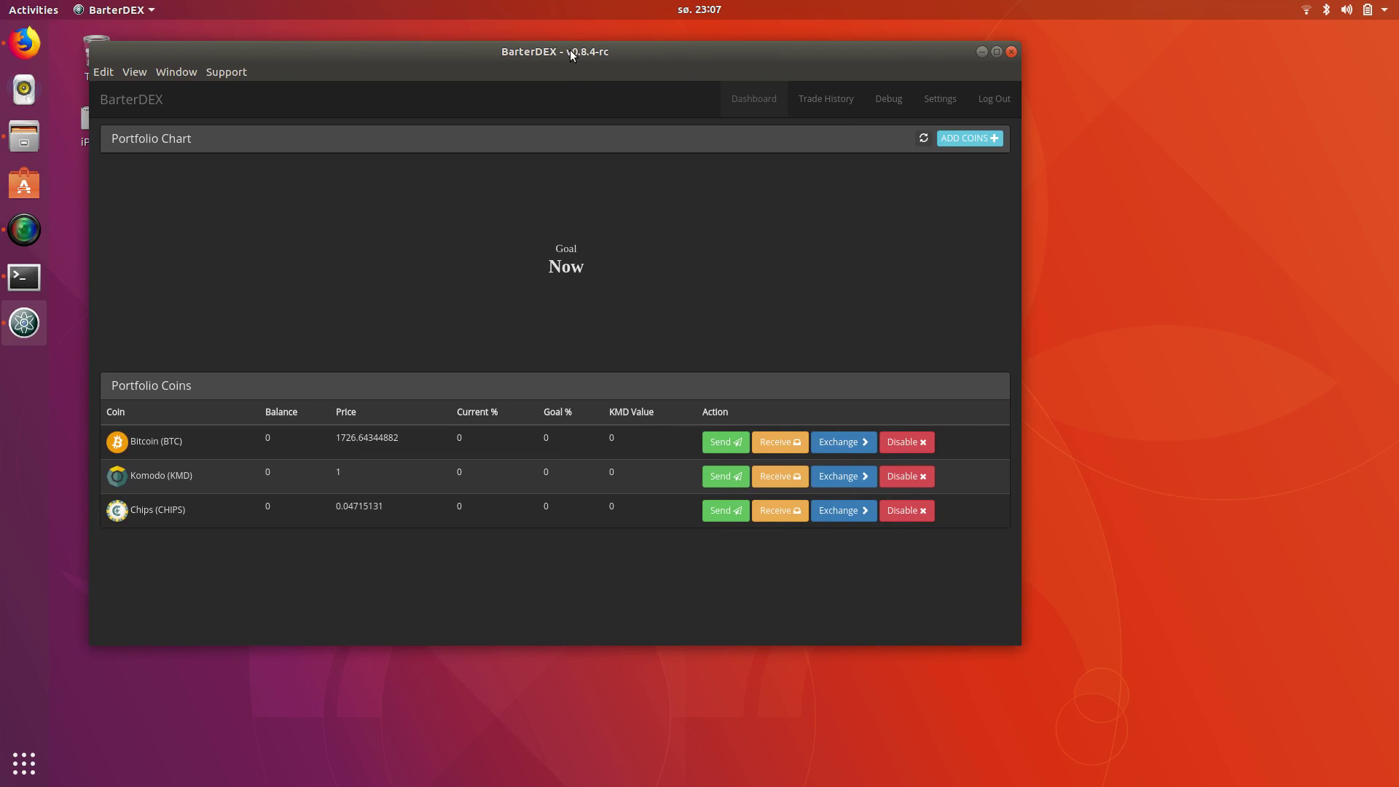
left_click_drag(564, 51, 542, 97)
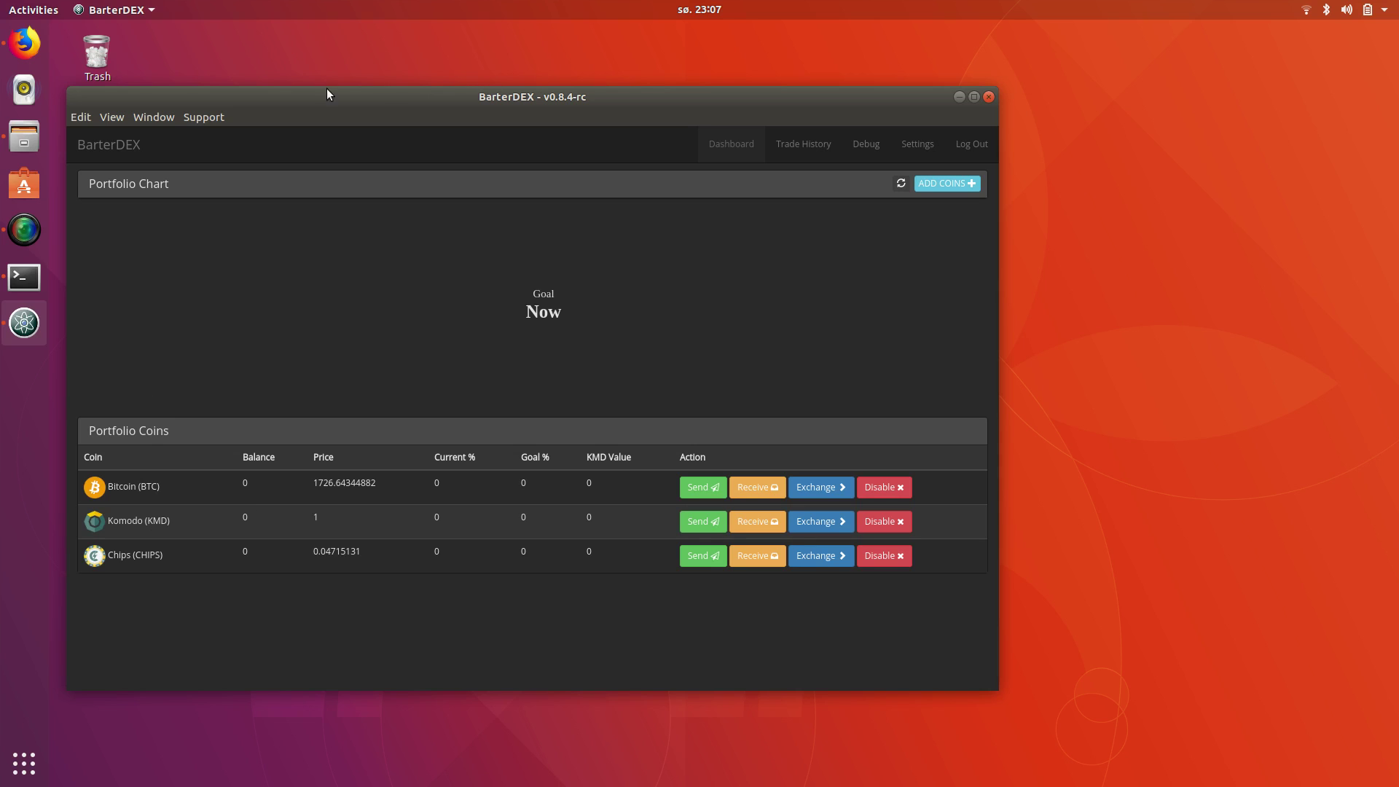
left_click_drag(282, 98, 273, 102)
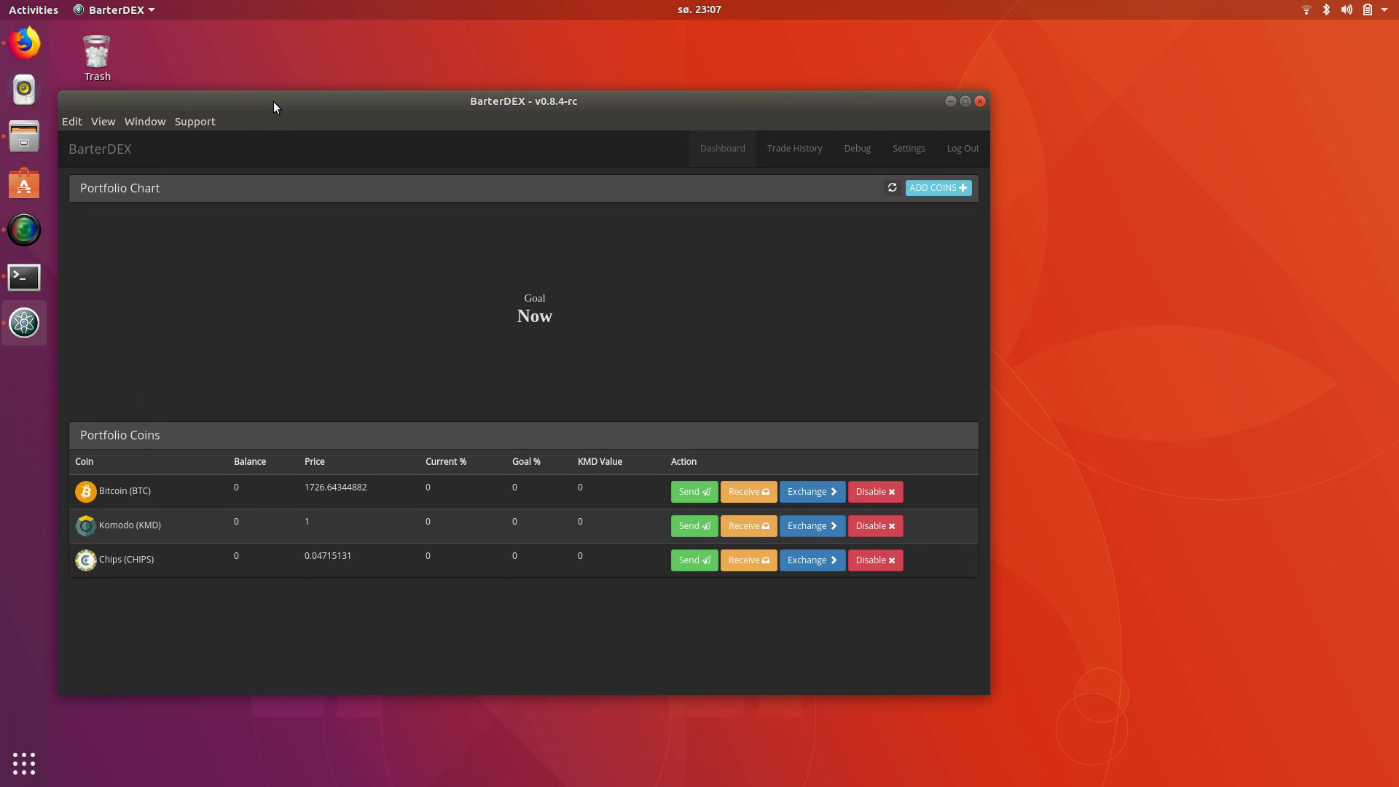